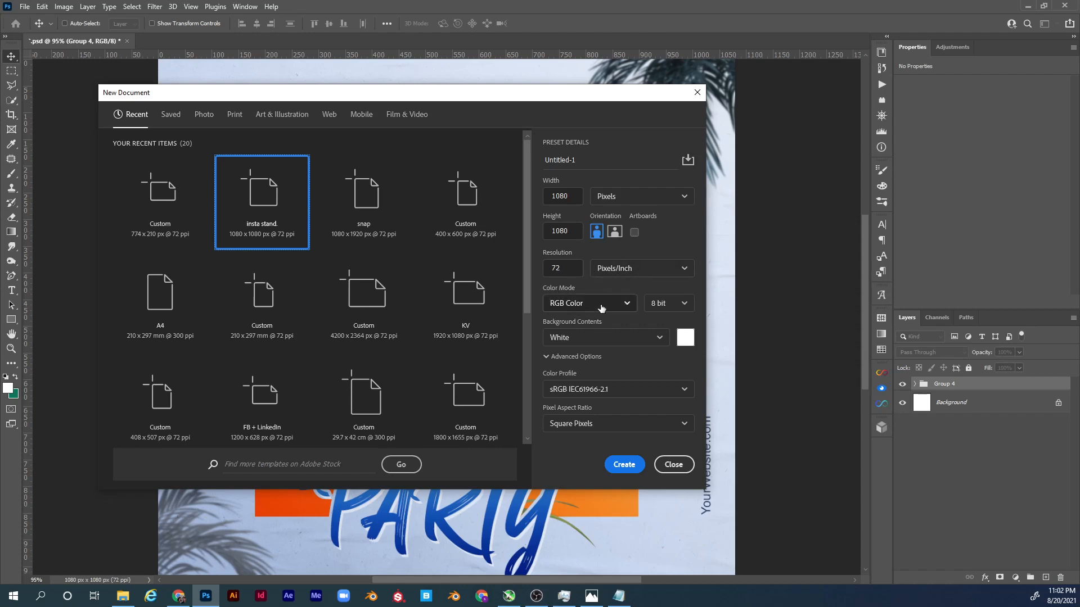
Create a 1080 × 1080 px RGB document with a white background and open the studio photo of the woman in Photoshop
left_click(626, 466)
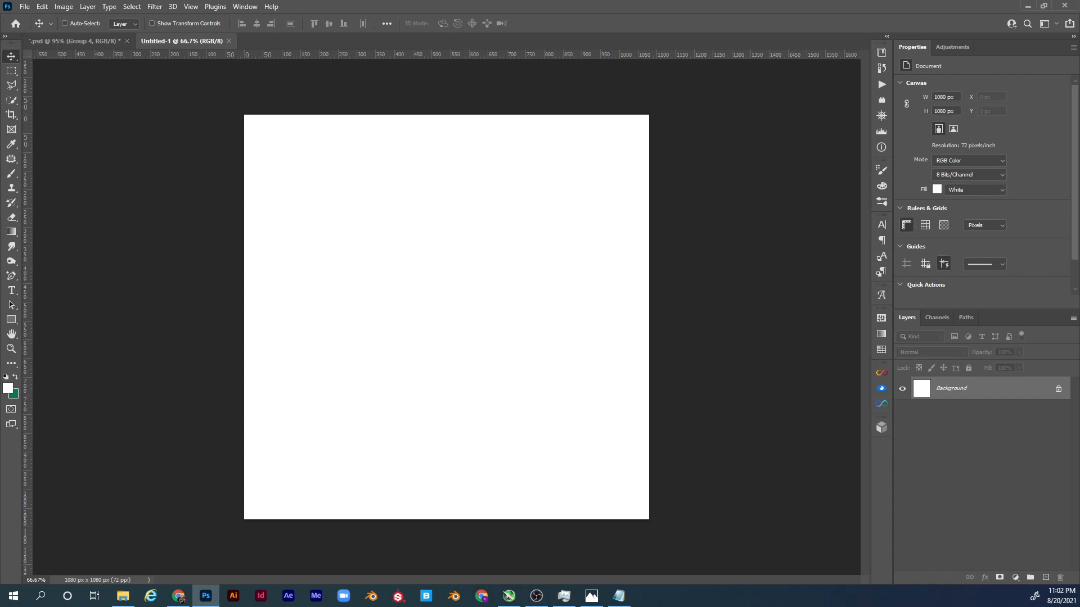
left_click(122, 595)
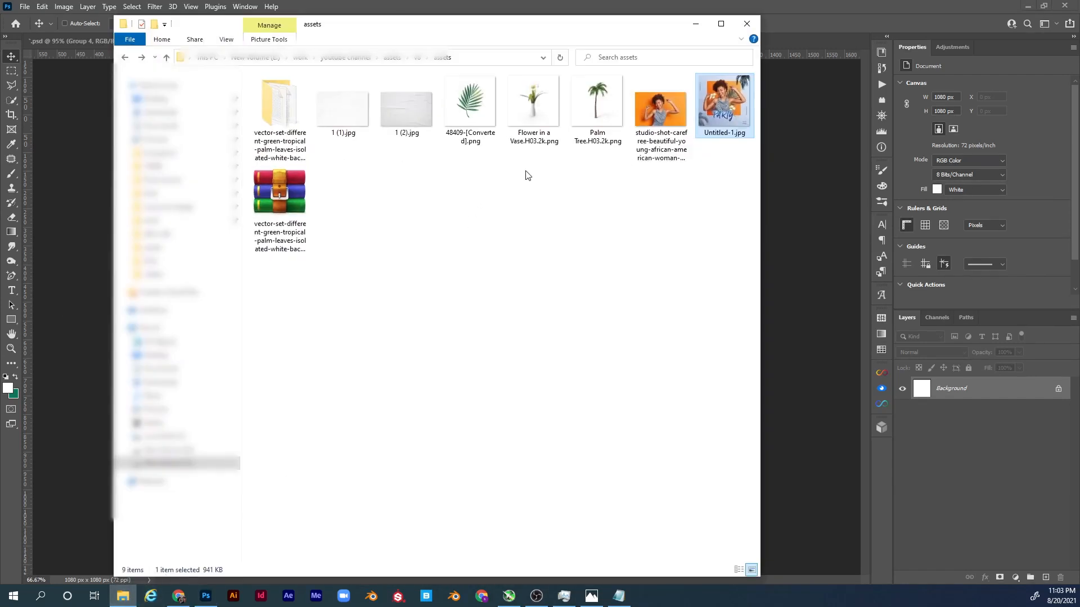
left_click(647, 114)
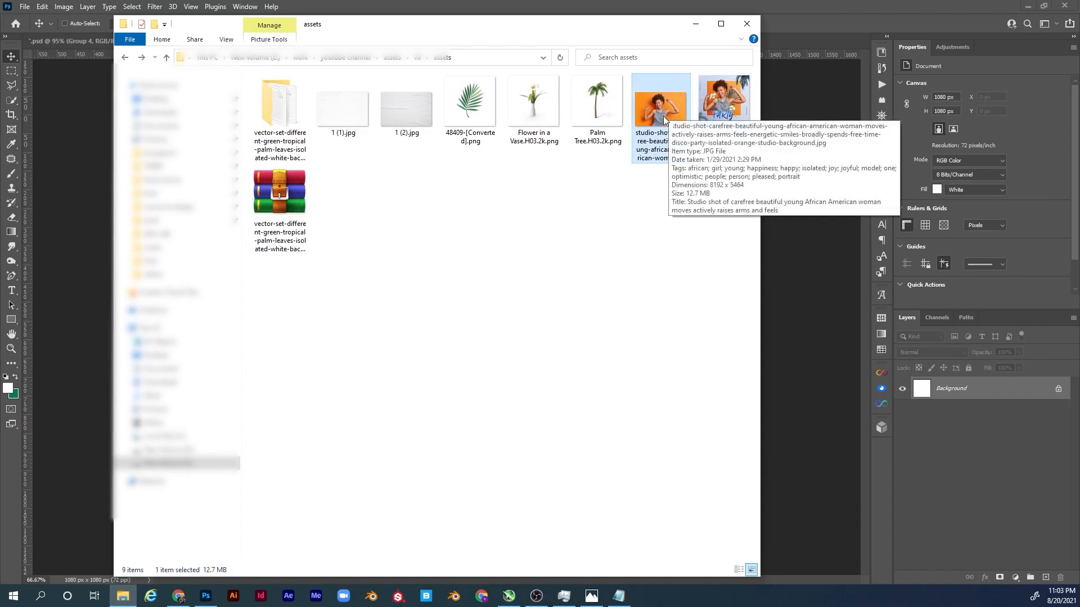
right_click(663, 116)
mouse_move(742, 337)
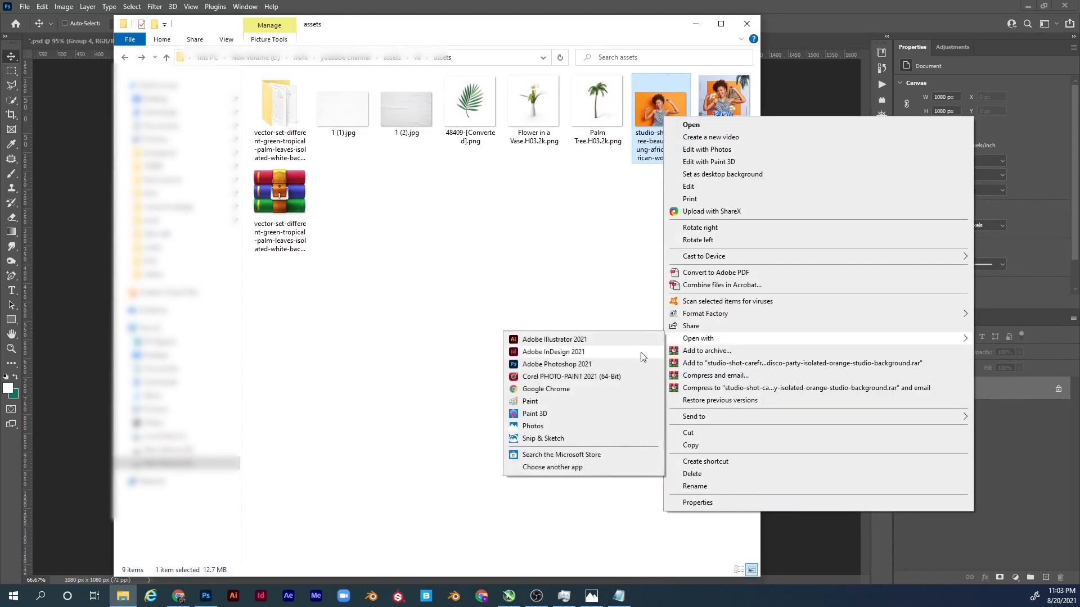
left_click(604, 364)
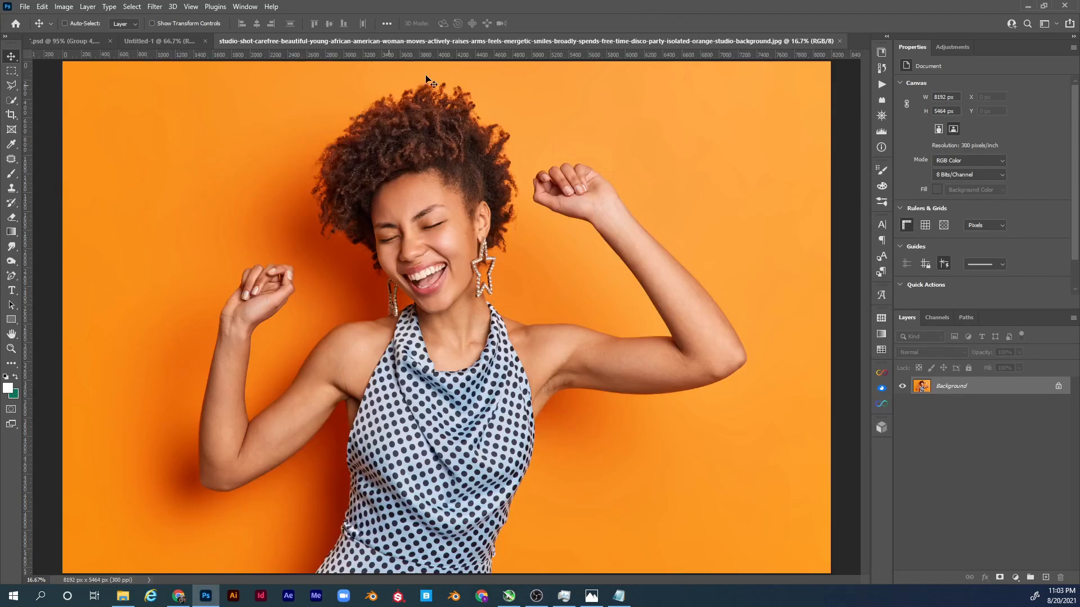
Unlock the photo's background layer and remove the orange background around the woman
left_click(1057, 387)
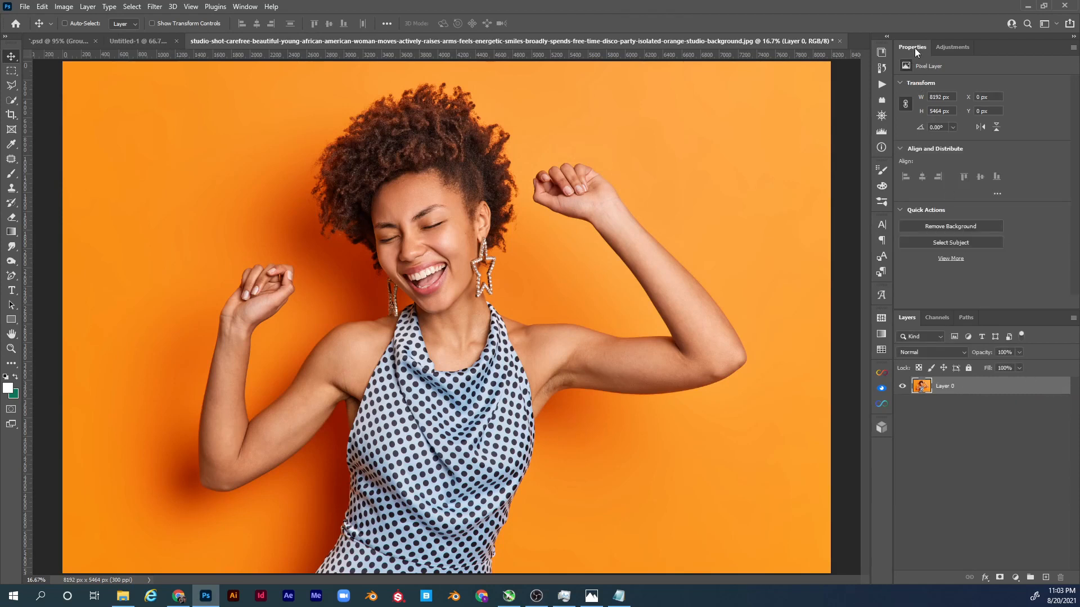
left_click(249, 7)
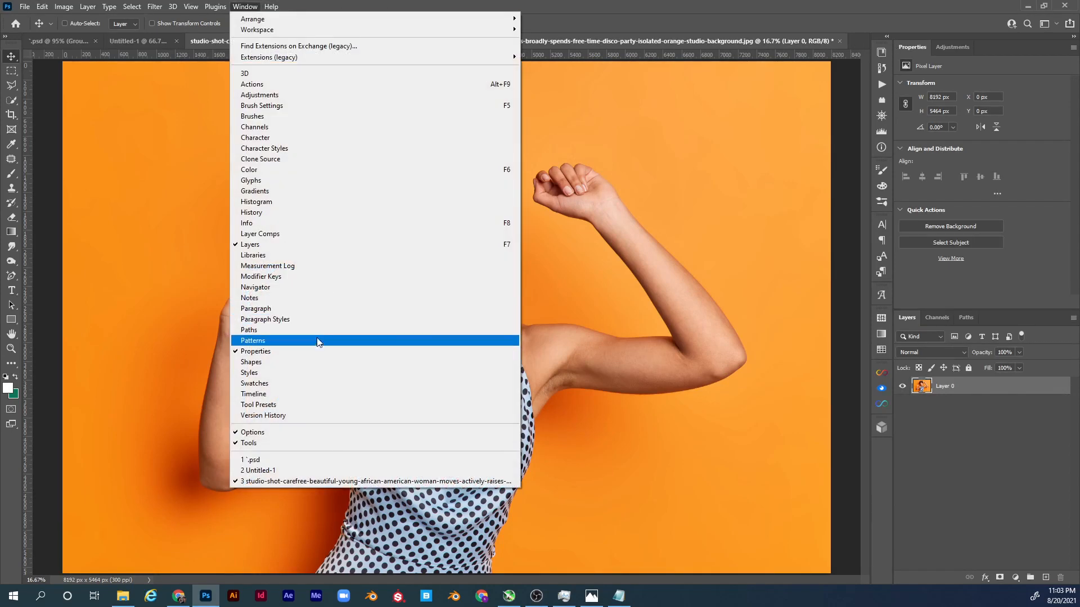
left_click(984, 252)
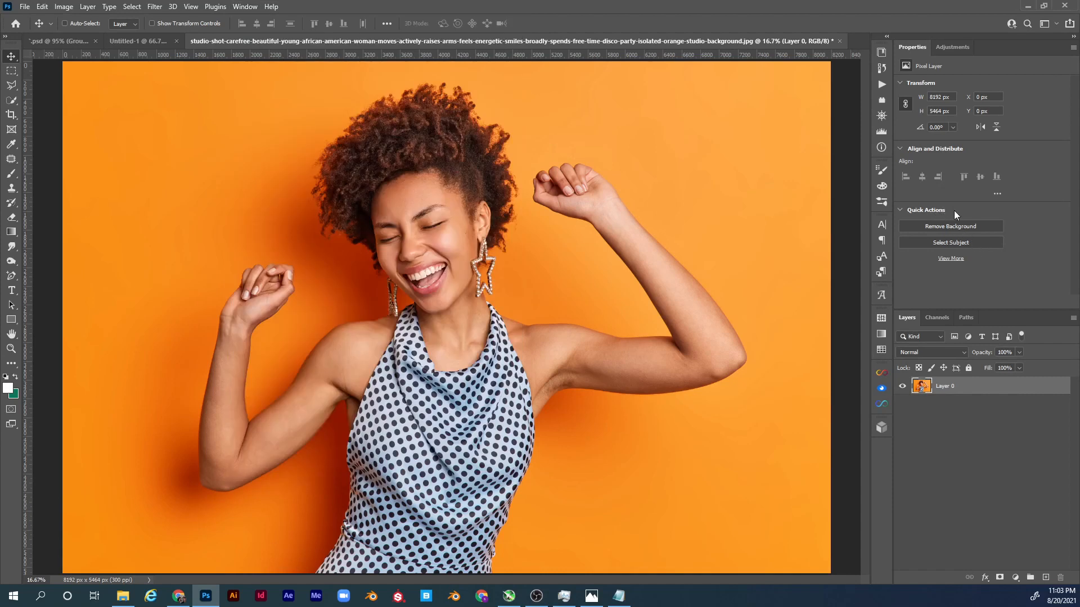
left_click(964, 224)
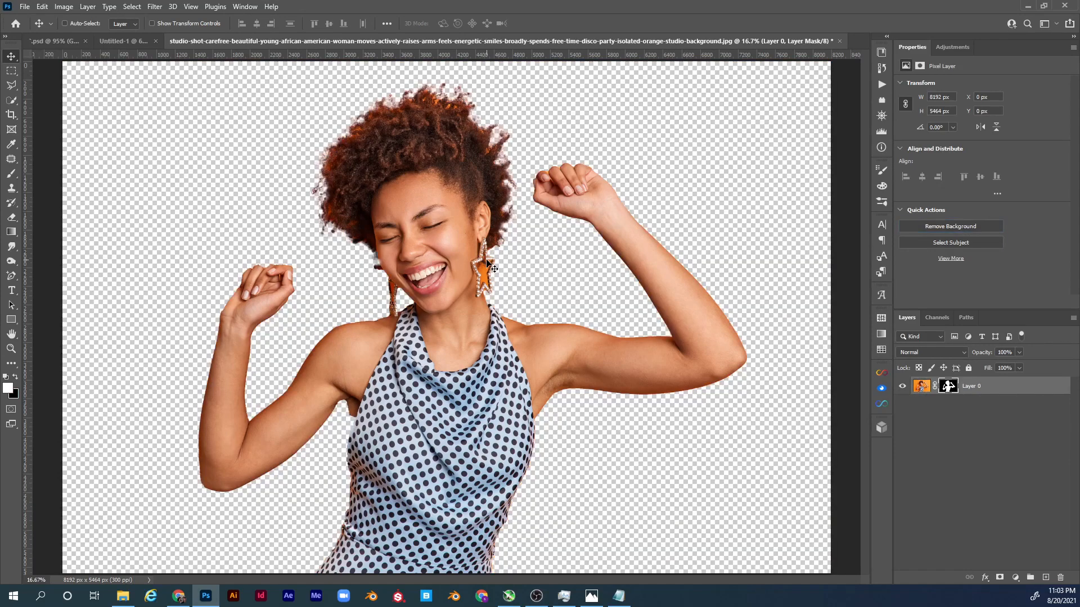
Convert the masked cut-out layer of the woman to a smart object
key("z")
left_click_drag(540, 243, 602, 302)
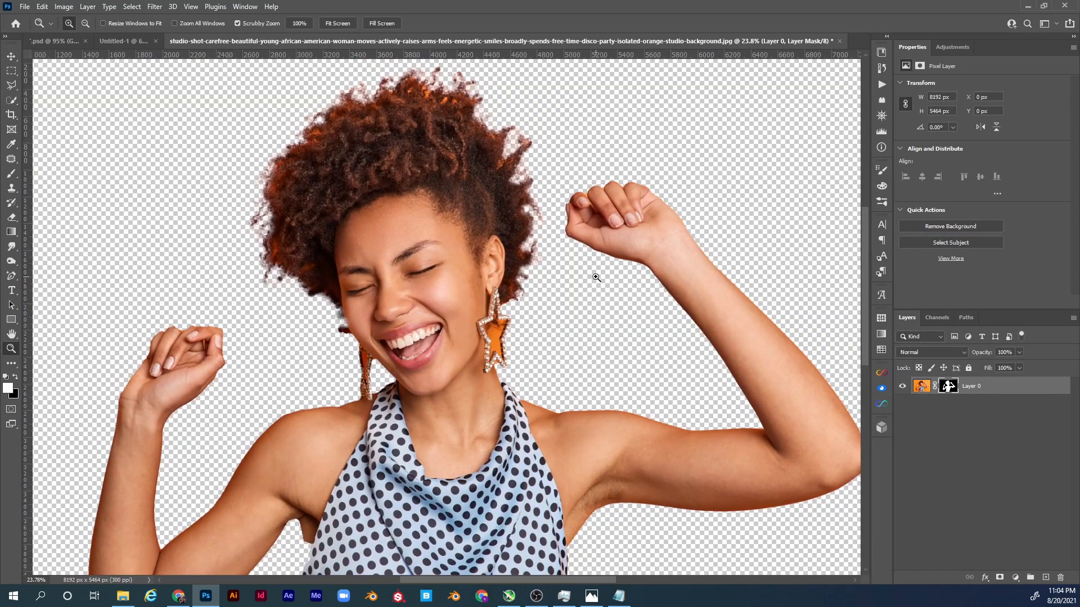
right_click(1002, 387)
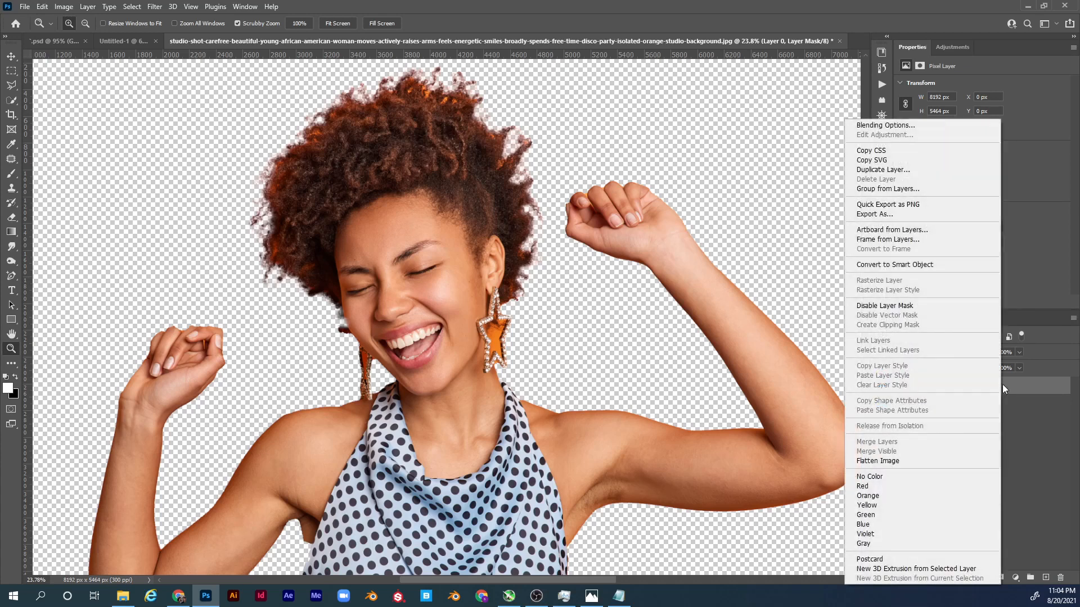
left_click(936, 265)
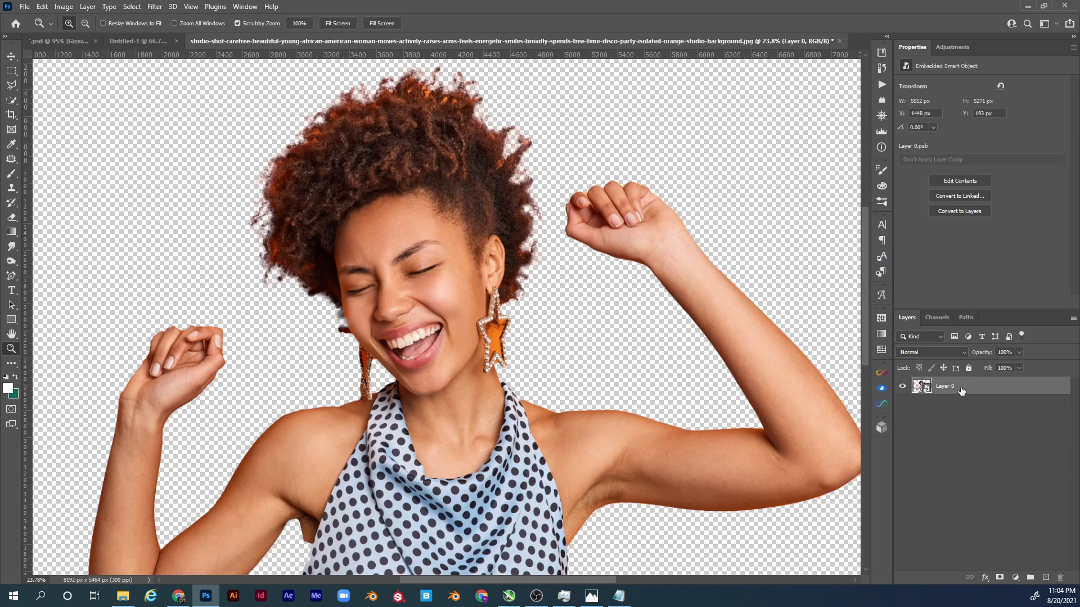
Paste the woman cut-out into the Untitled-1 document and scale it to about 863 × 777 px near the canvas centre
left_click(135, 41)
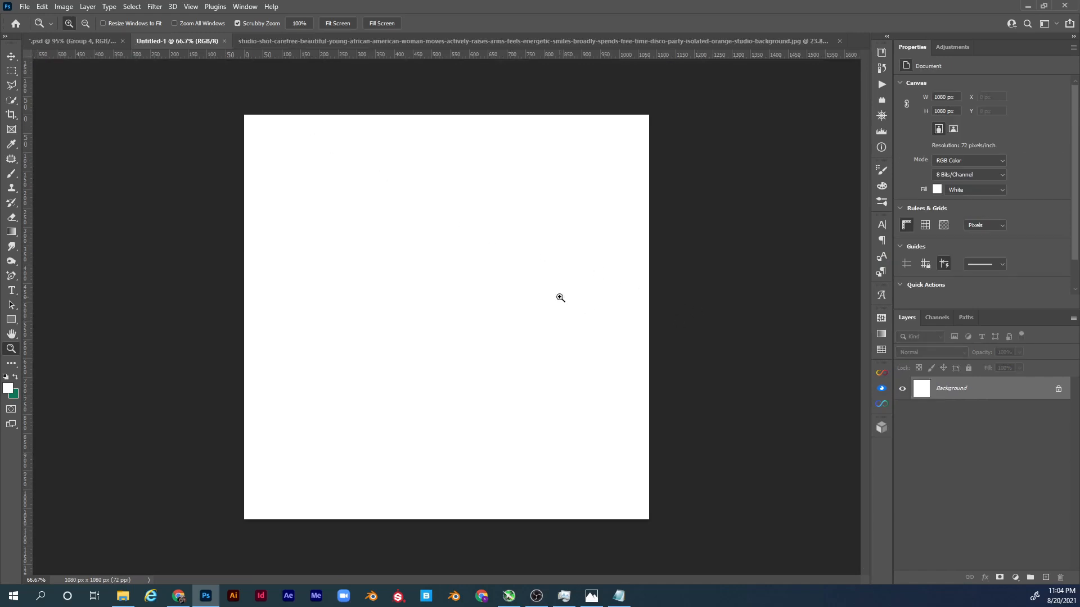
key("ctrl+v")
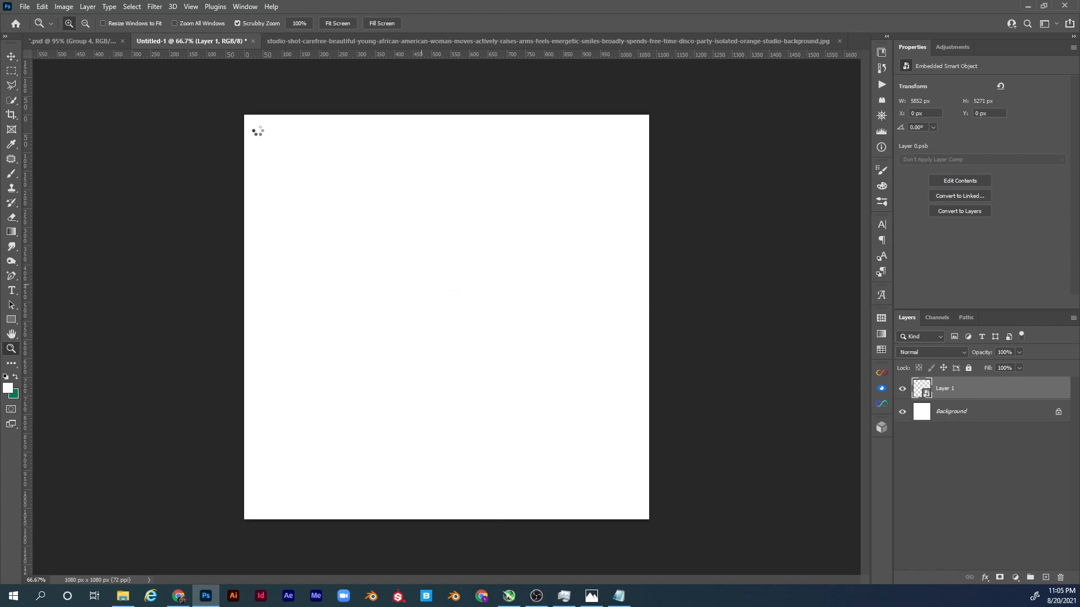
key("ctrl+t")
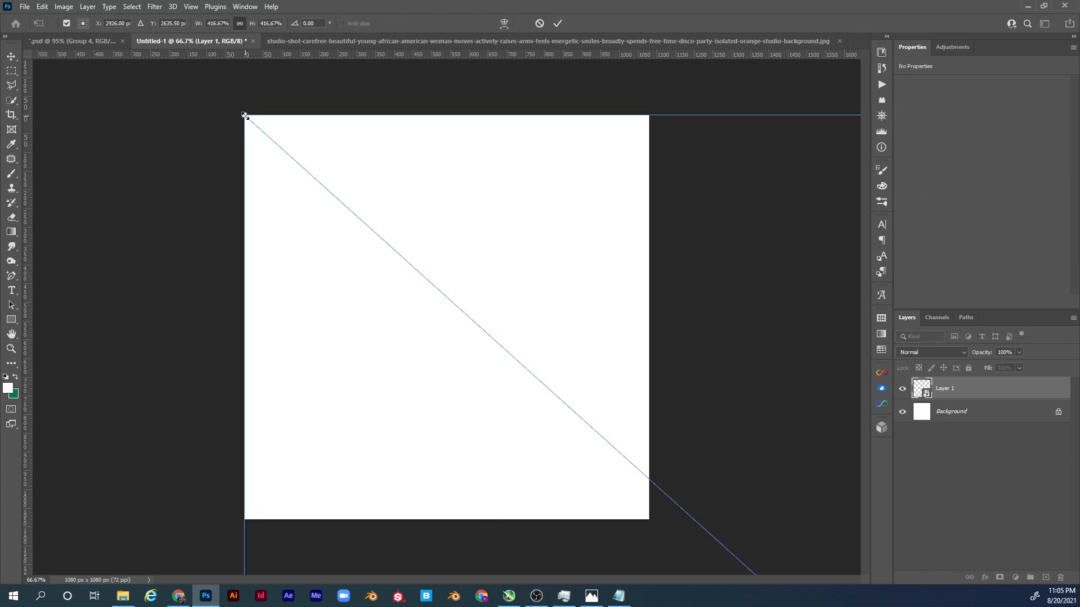
left_click_drag(248, 118, 618, 450)
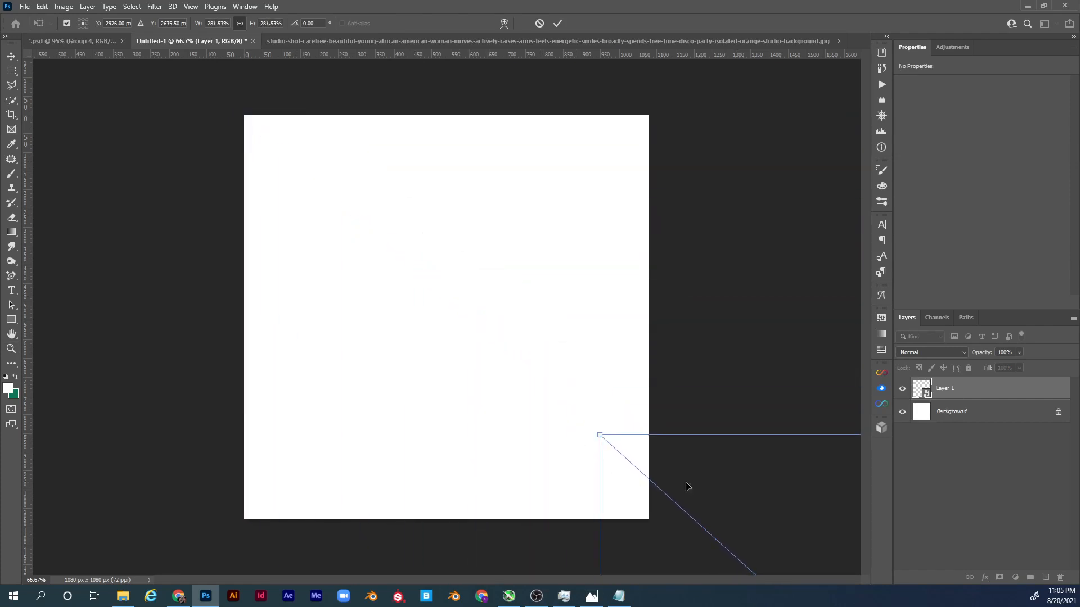
left_click_drag(763, 498, 265, 170)
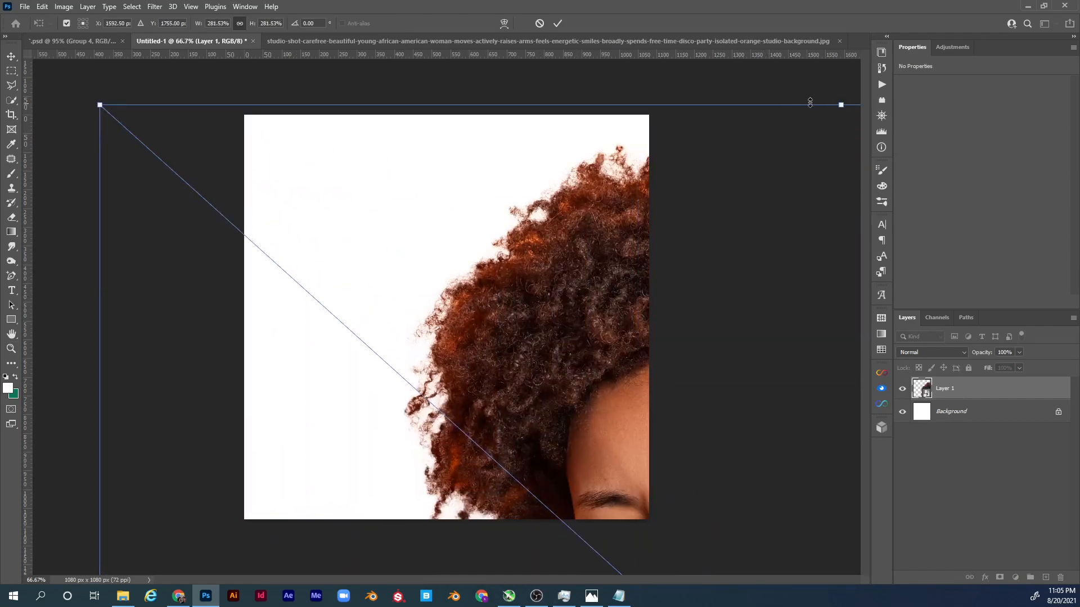
left_click_drag(835, 105, 469, 292)
left_click_drag(478, 377, 475, 235)
left_click_drag(446, 147, 446, 178)
left_click_drag(461, 268, 468, 264)
key("Return")
key("z")
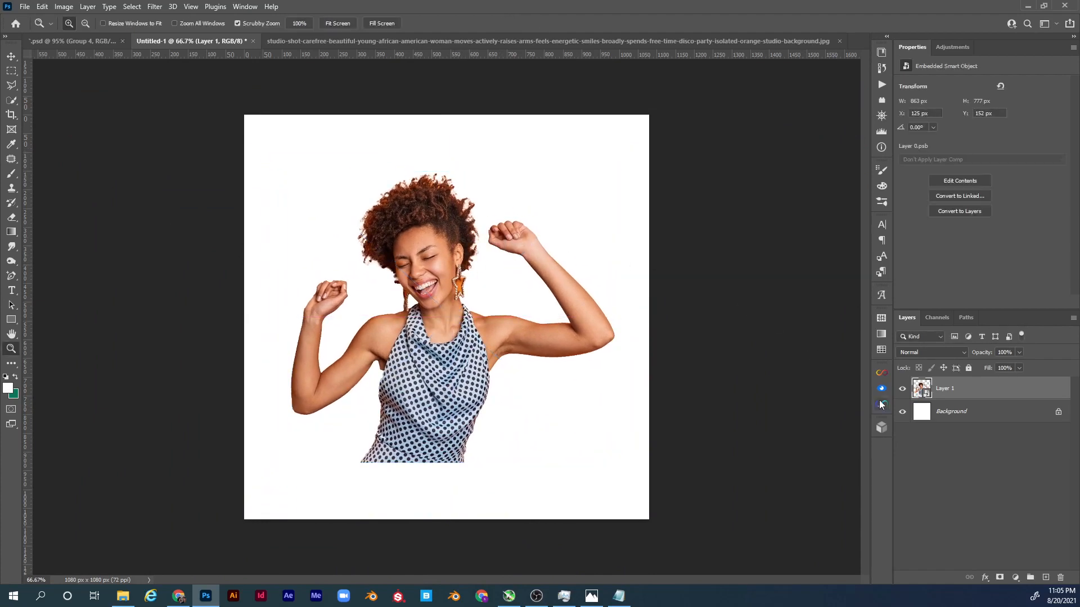
Rename the woman's layer as "main subject"
double_click(943, 389)
type("main subject")
key("Return")
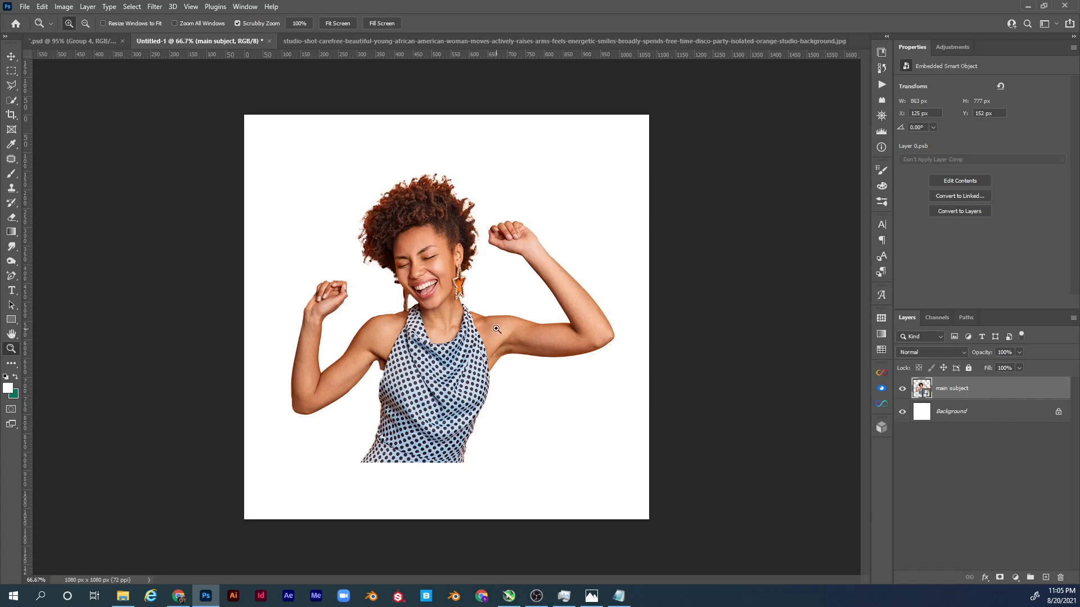
Draw a white rectangle about 883 × 807 px over the canvas middle and place its layer below the main subject layer
key("alt+Tab")
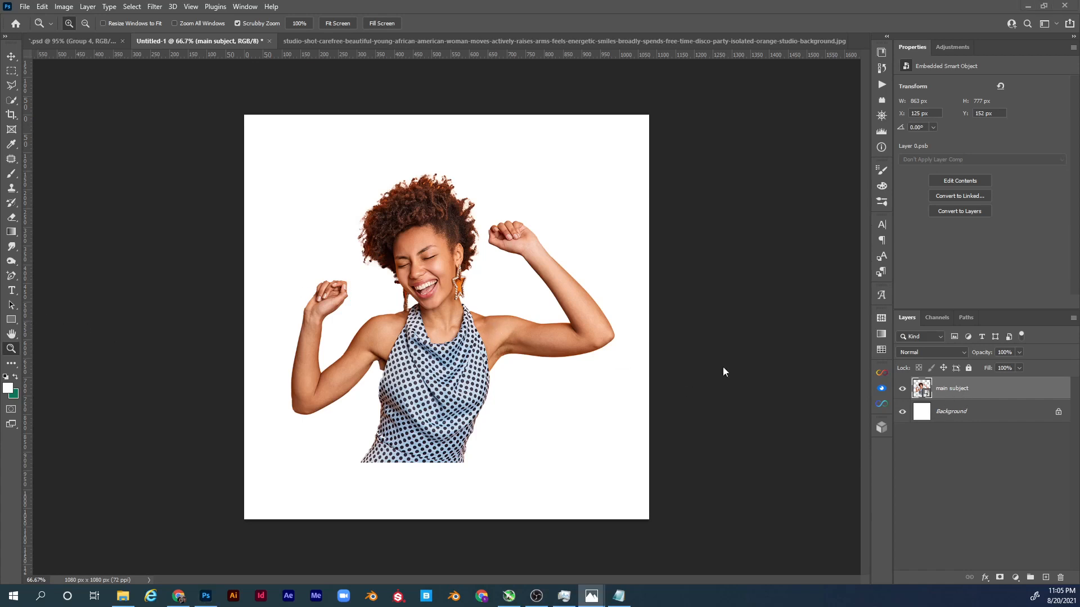
left_click(10, 321)
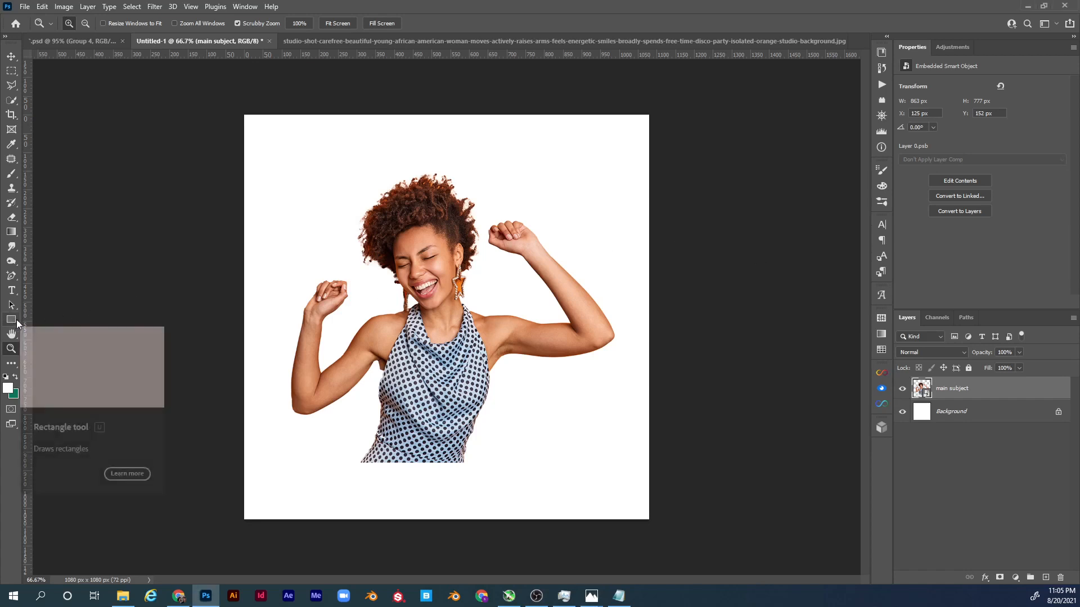
left_click(11, 321)
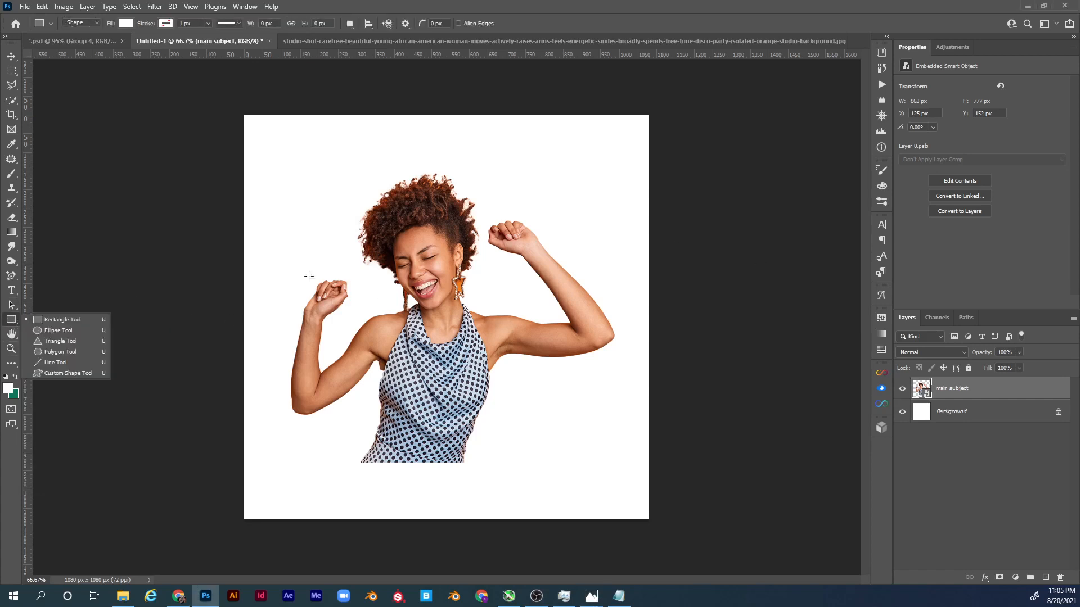
left_click_drag(285, 152, 615, 455)
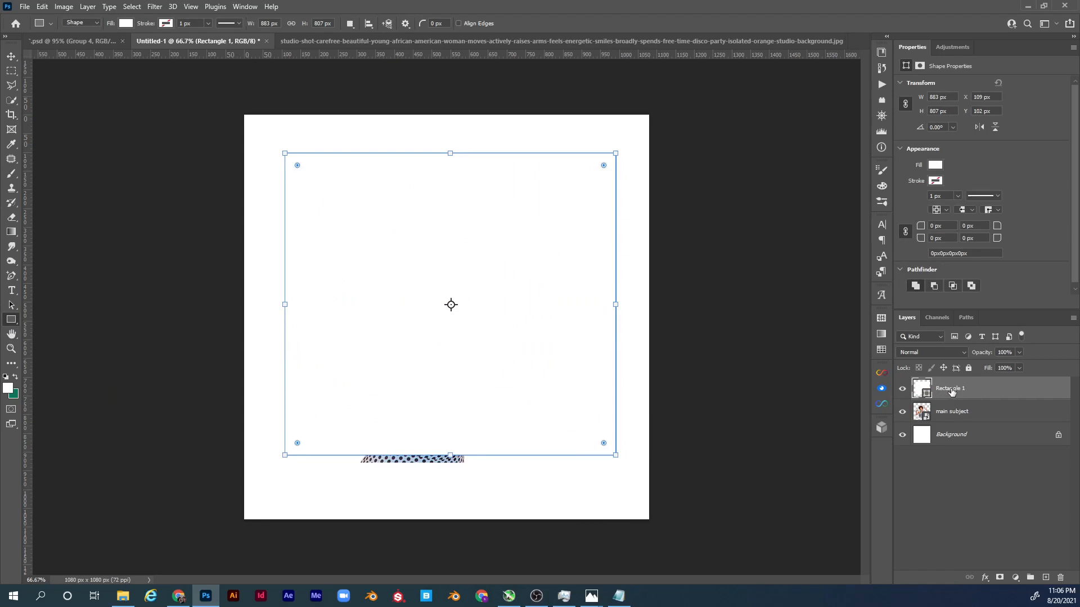
left_click_drag(951, 392, 952, 419)
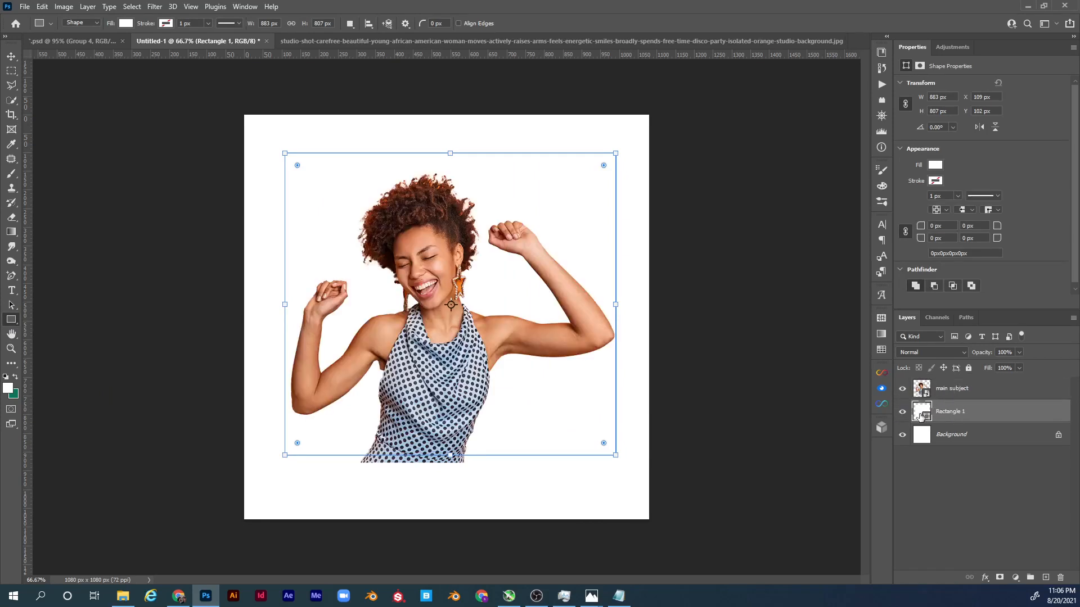
Fill the rectangle with orange fe8e23, sampled from inside the woman's star earring
key("i")
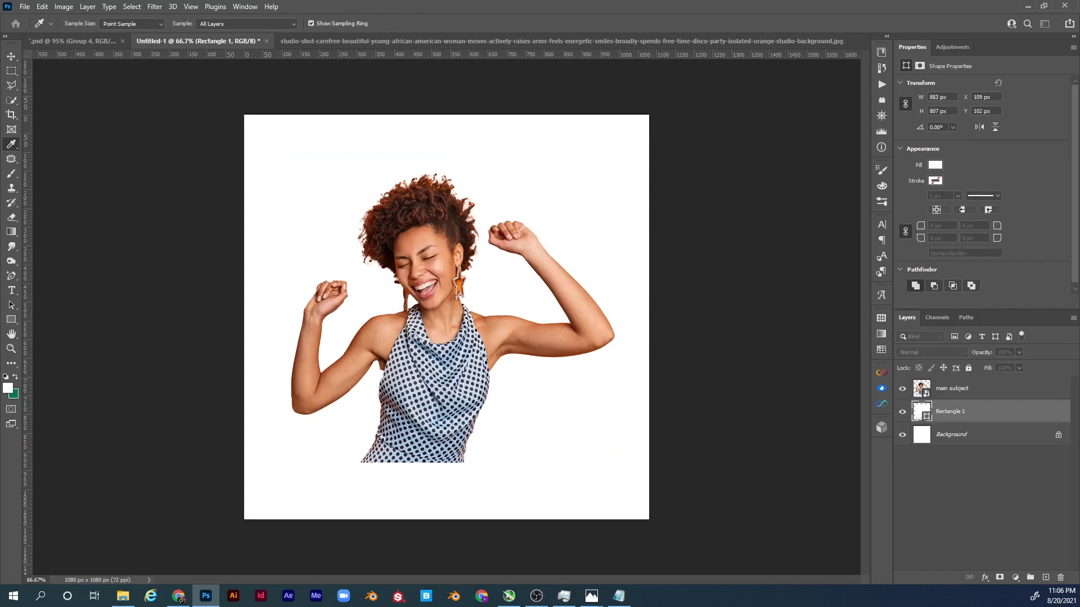
left_click_drag(543, 207, 659, 102)
key("ctrl+plus")
key("ctrl+plus")
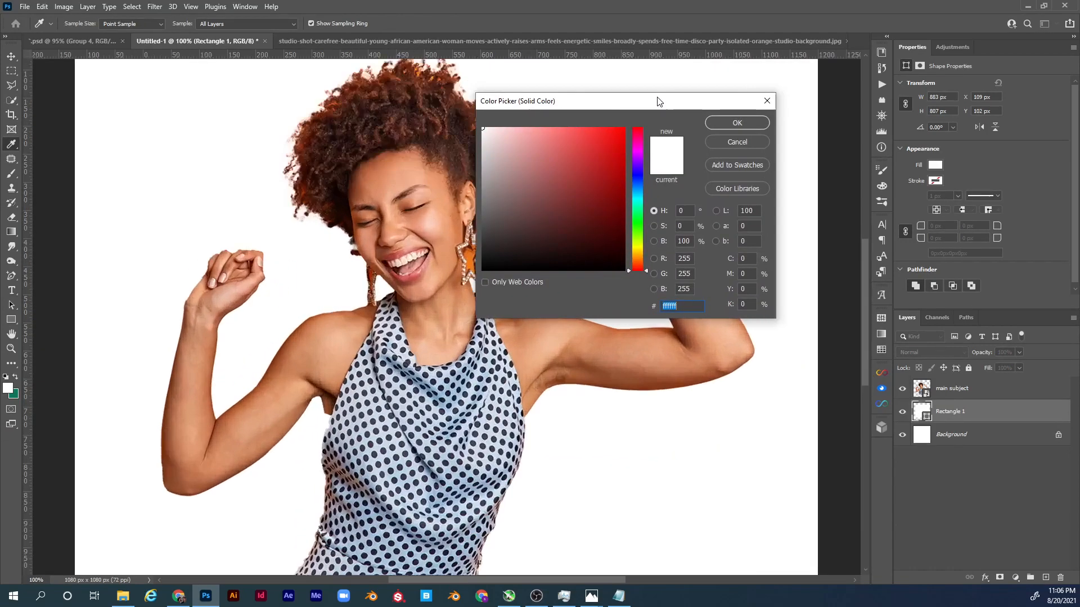
key("ctrl+plus")
key("ctrl+plus")
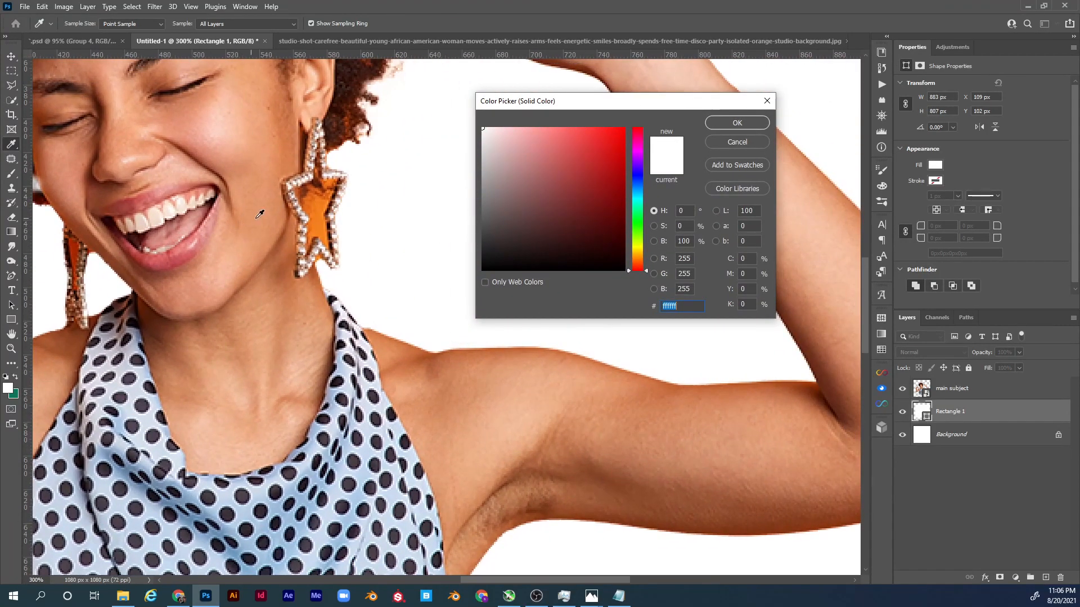
left_click(319, 206)
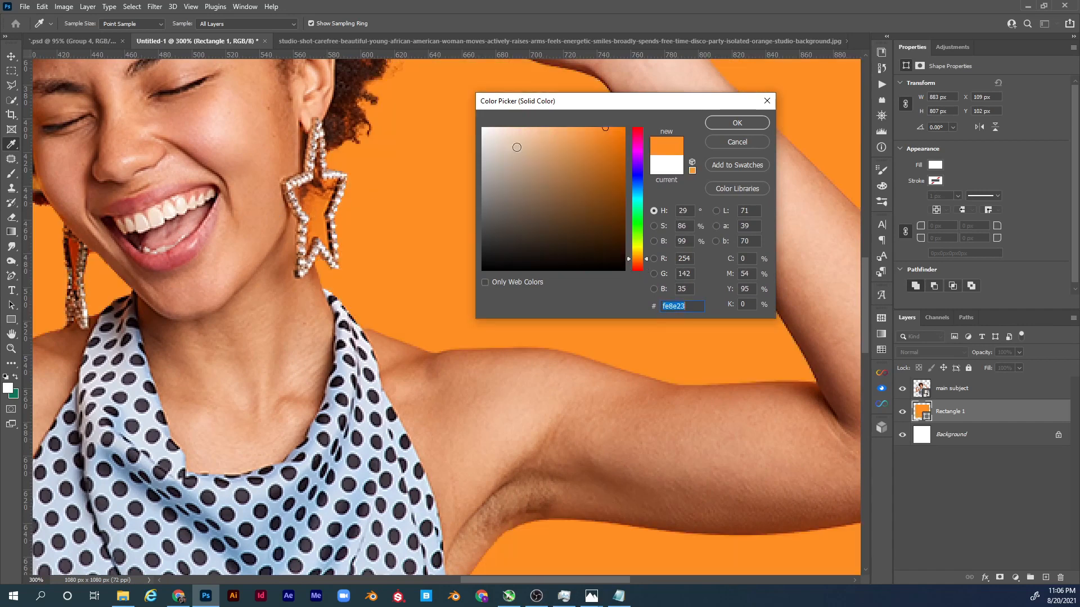
left_click(730, 120)
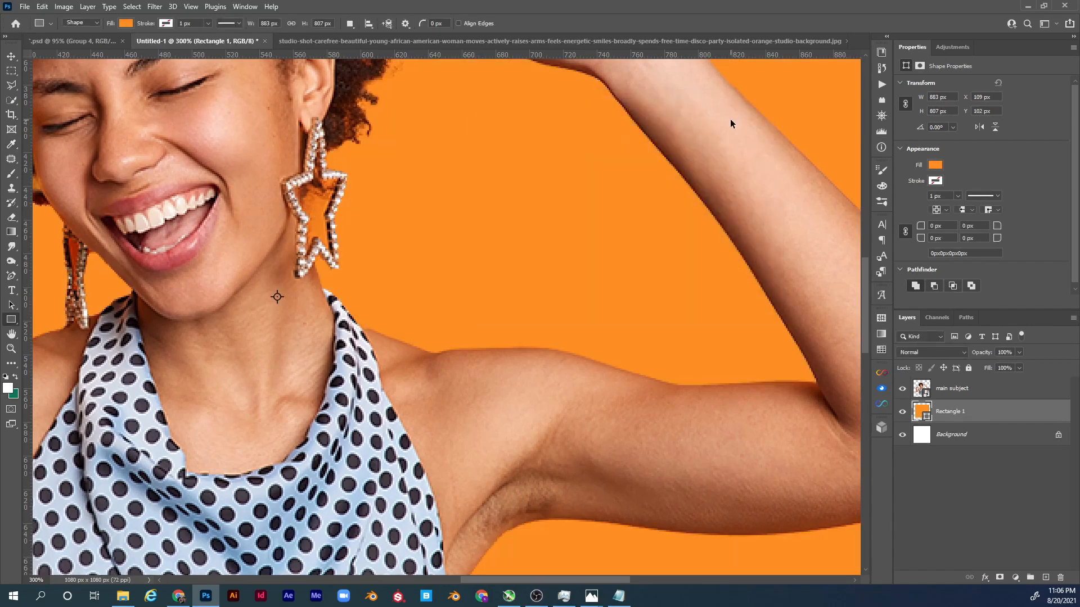
key("ctrl+0")
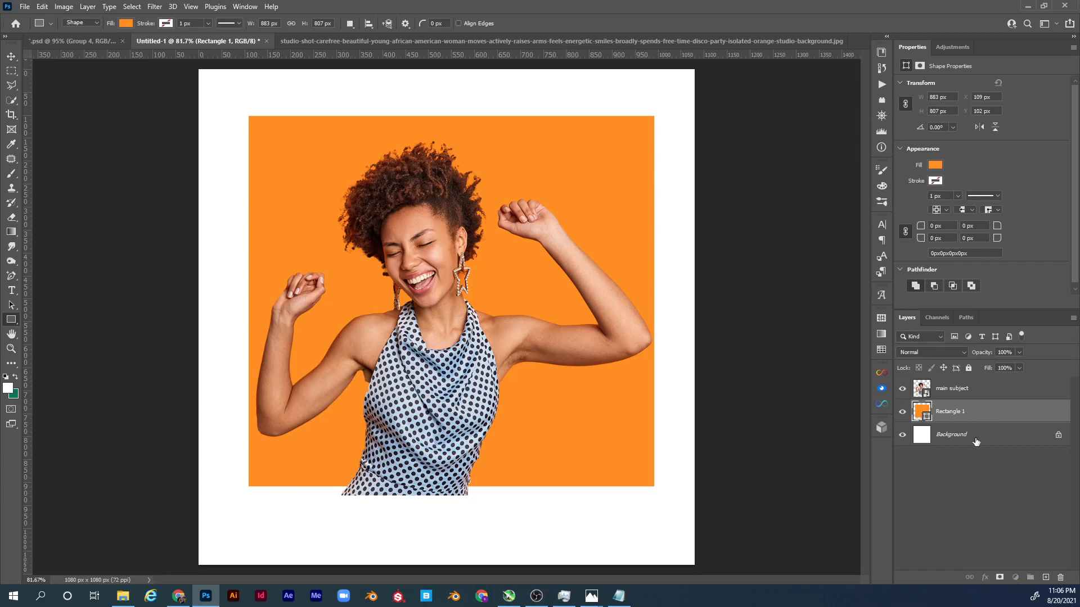
Centre the orange rectangle on the canvas in both directions and move it straight up to about Y 101 px
left_click(976, 441, "shift")
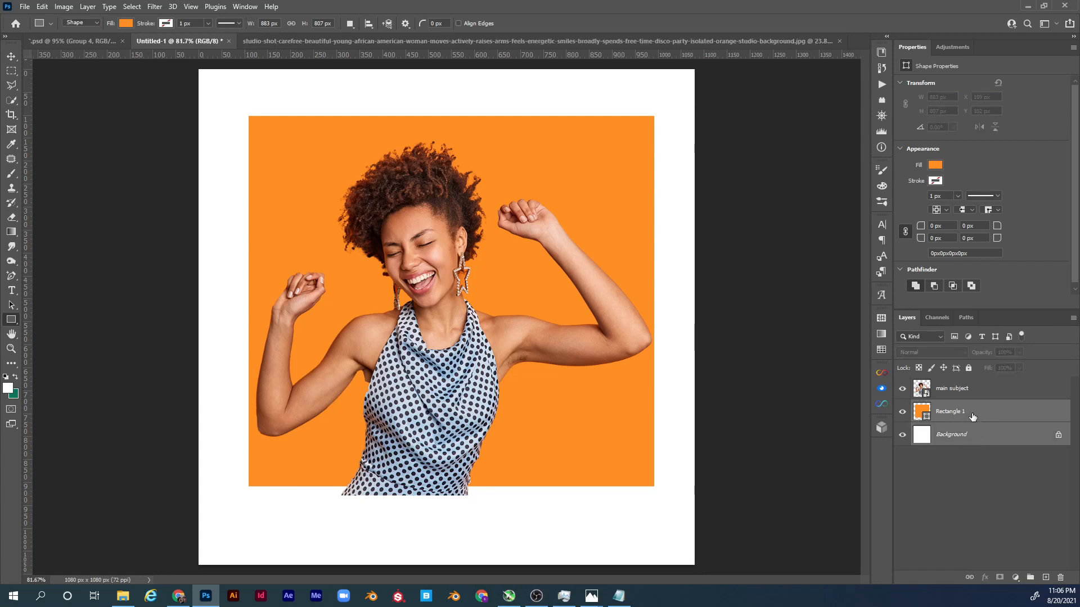
key("v")
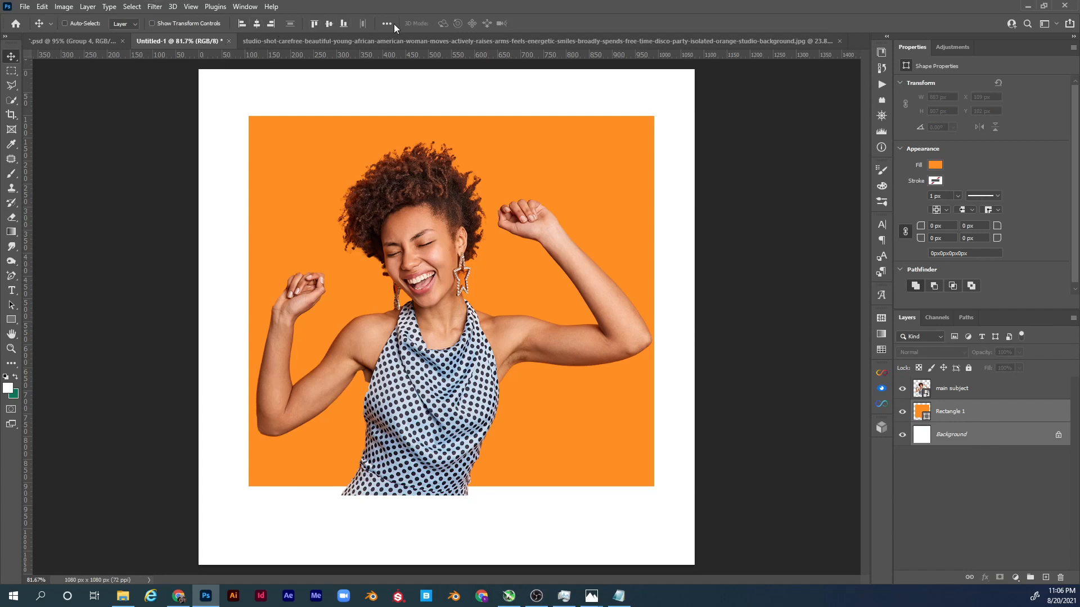
left_click(258, 22)
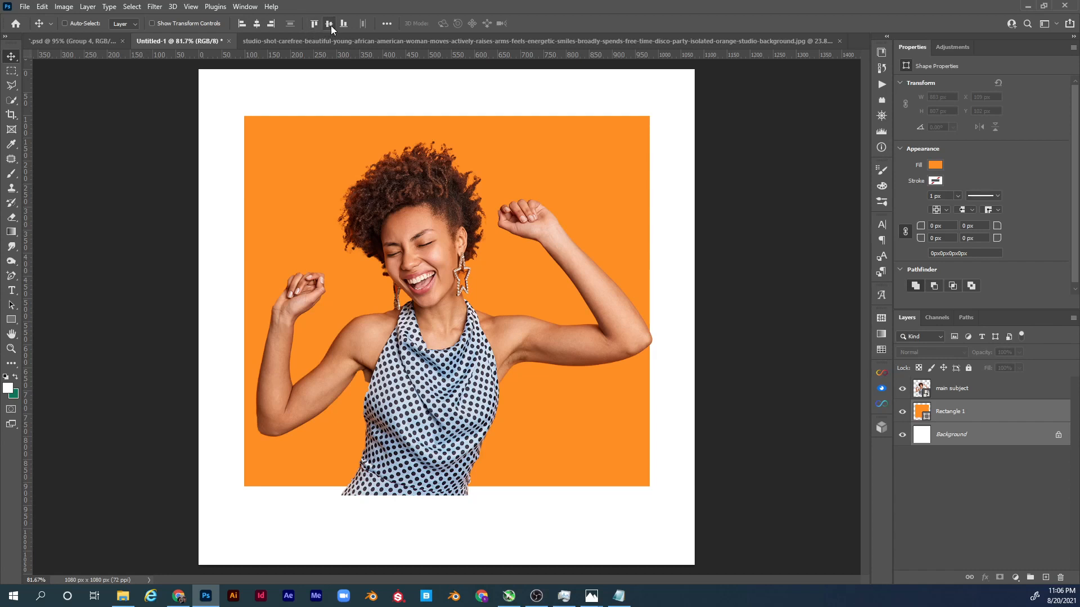
left_click(329, 23)
left_click(958, 412)
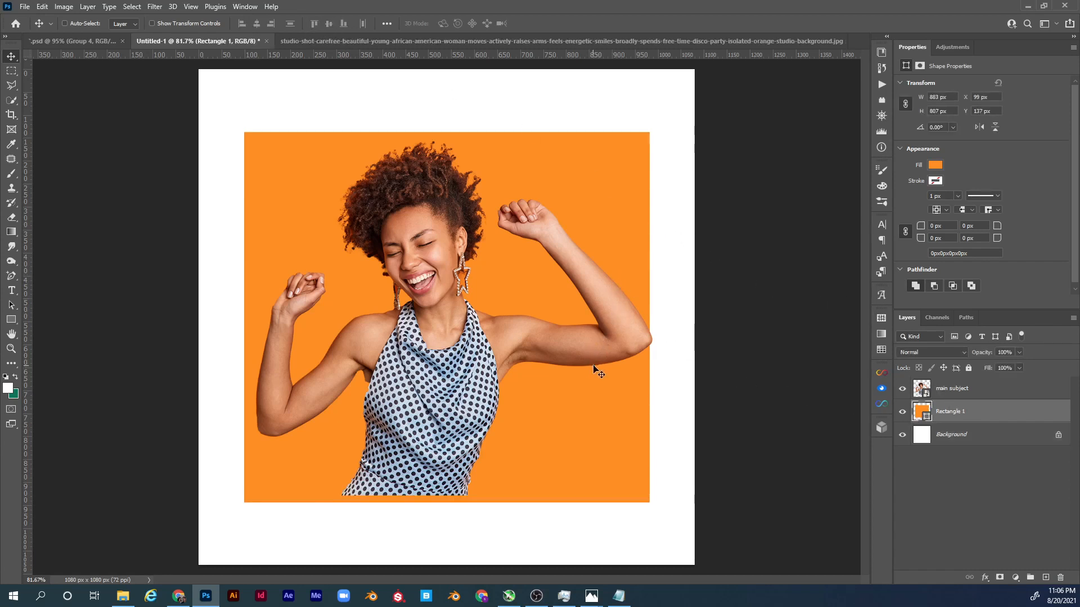
left_click_drag(580, 393, 582, 376)
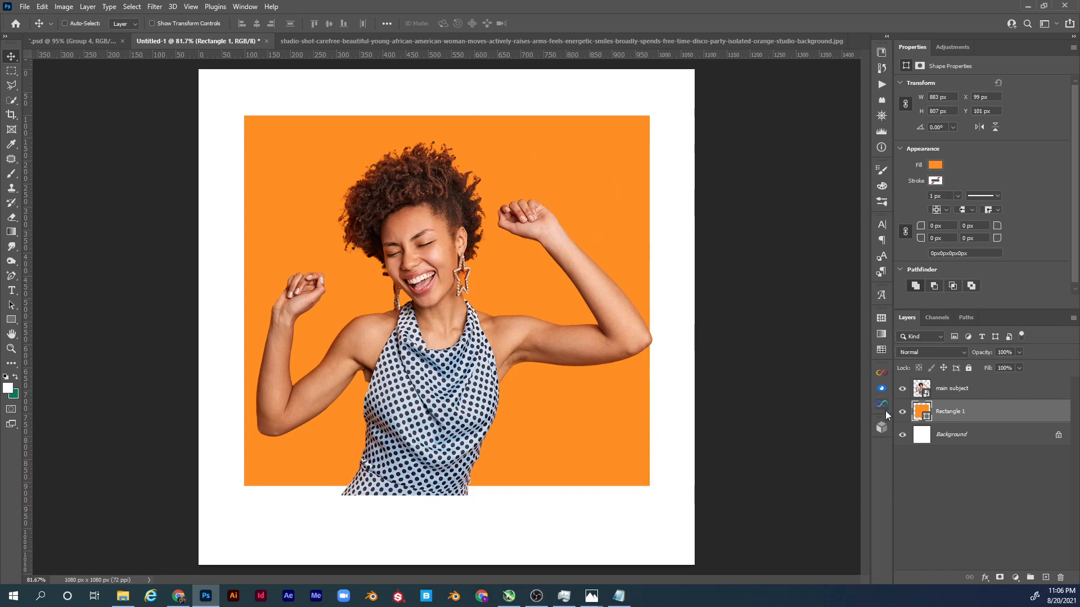
Add a new empty layer above the orange rectangle and clip it to the rectangle
left_click(1046, 577)
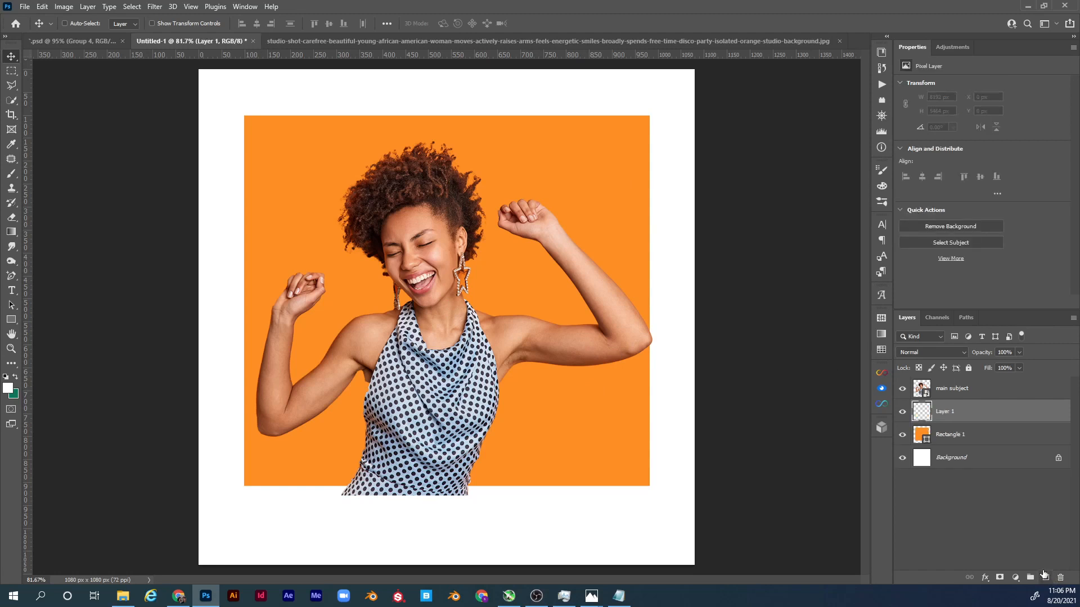
mouse_move(948, 421)
left_mouse_down()
mouse_move(945, 431)
mouse_move(946, 422)
left_mouse_up()
left_click(946, 421, "alt")
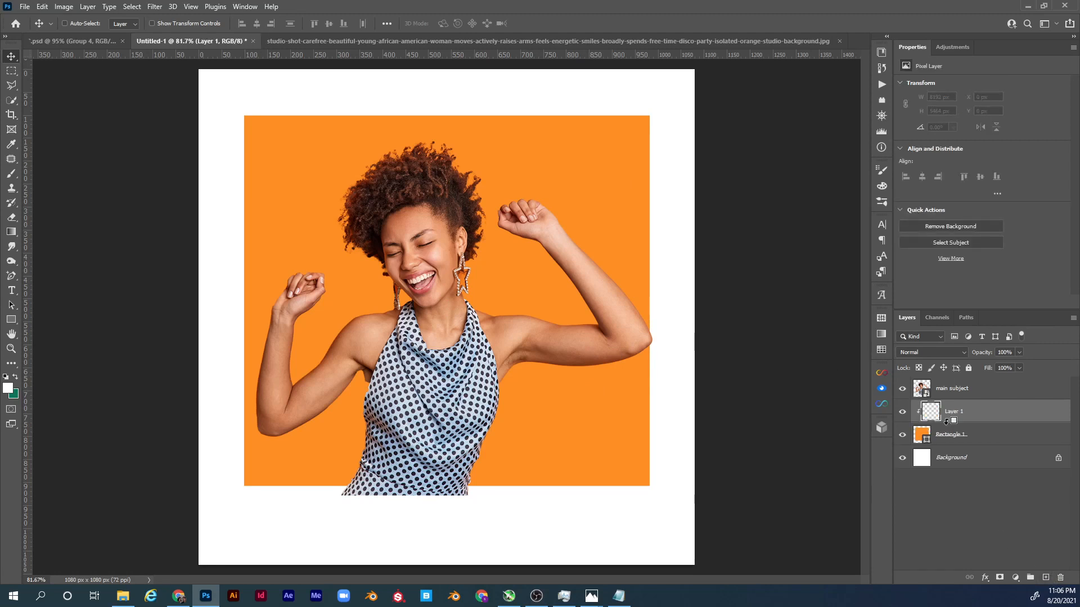
Load the rectangle's outline as a selection and fill the clipped layer with a black-to-white linear gradient from its lower-left to upper-right corner
left_click(923, 439)
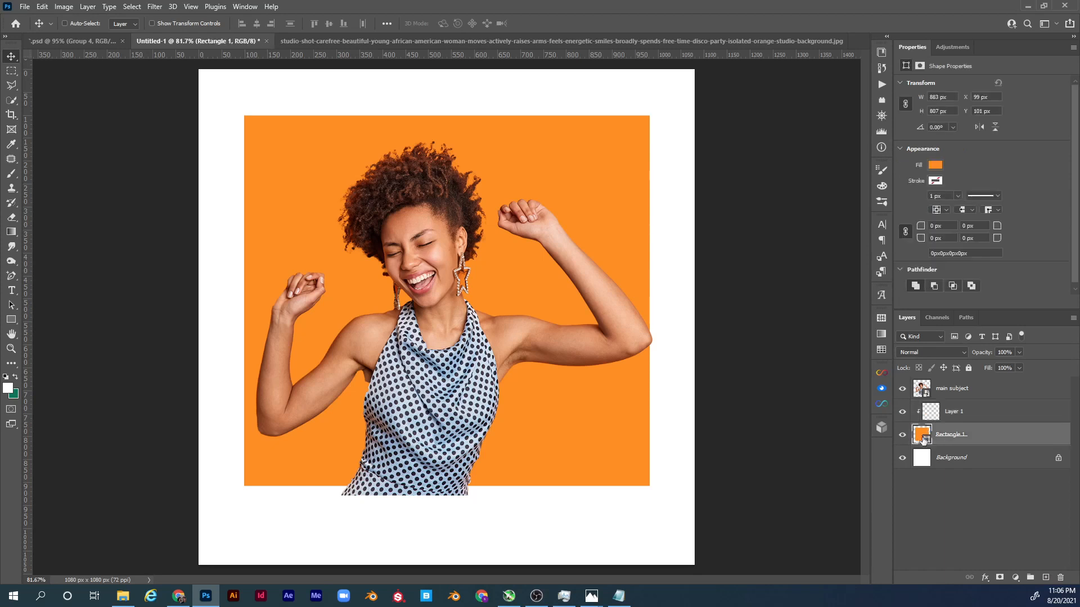
key("ctrl")
left_click(924, 436, "ctrl")
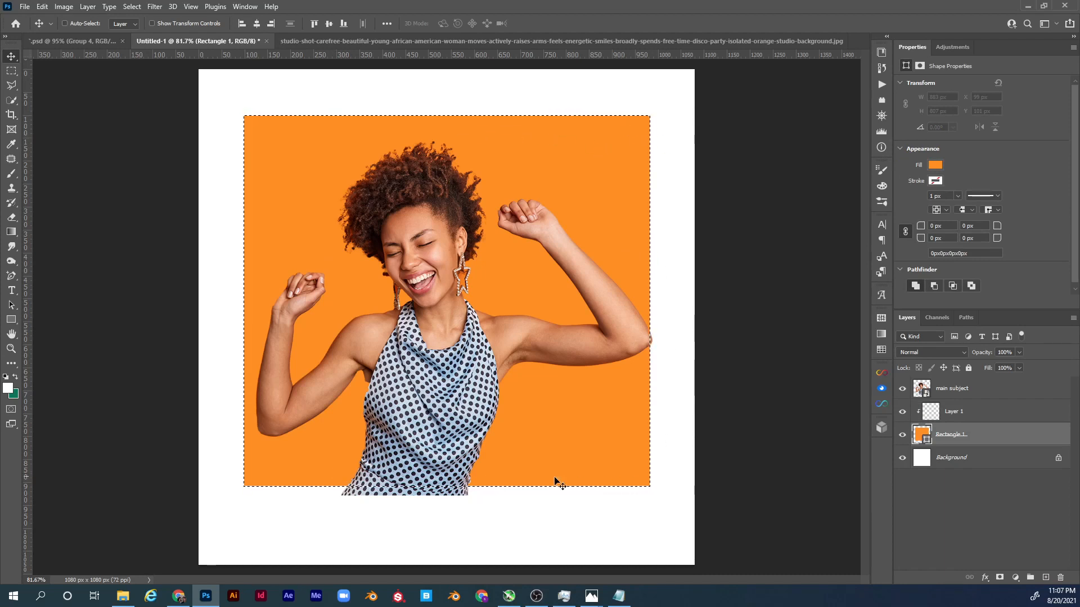
left_click(931, 414)
key("g")
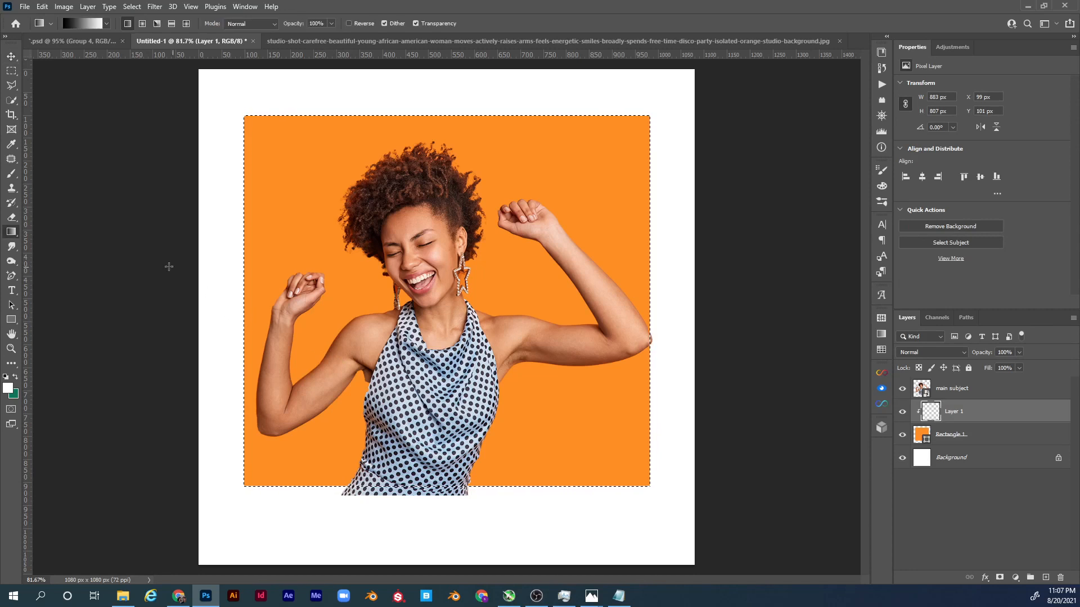
left_click_drag(241, 498, 377, 338)
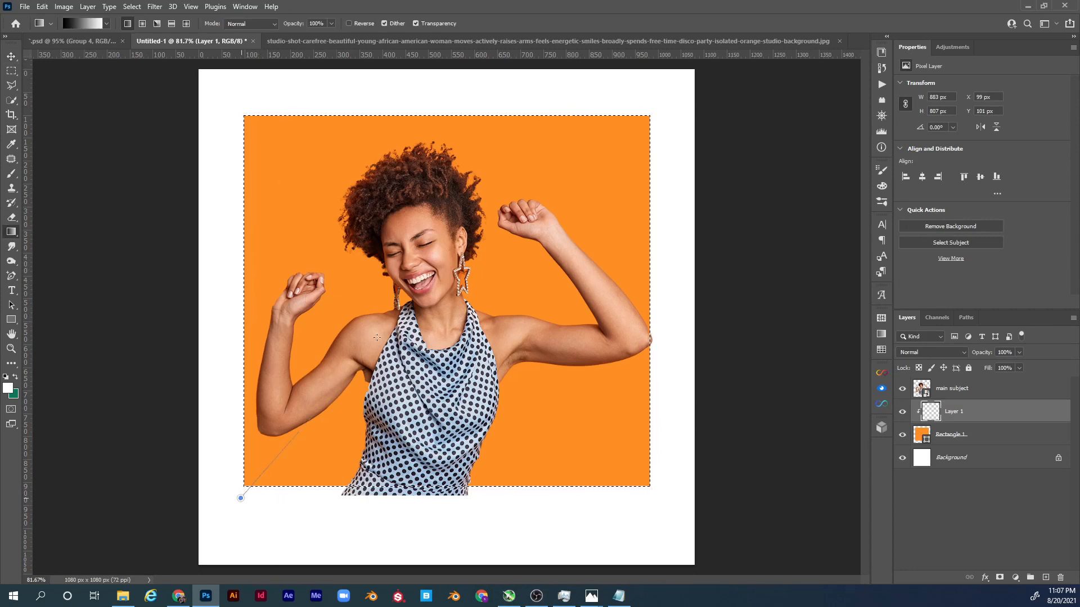
left_click_drag(583, 150, 654, 112)
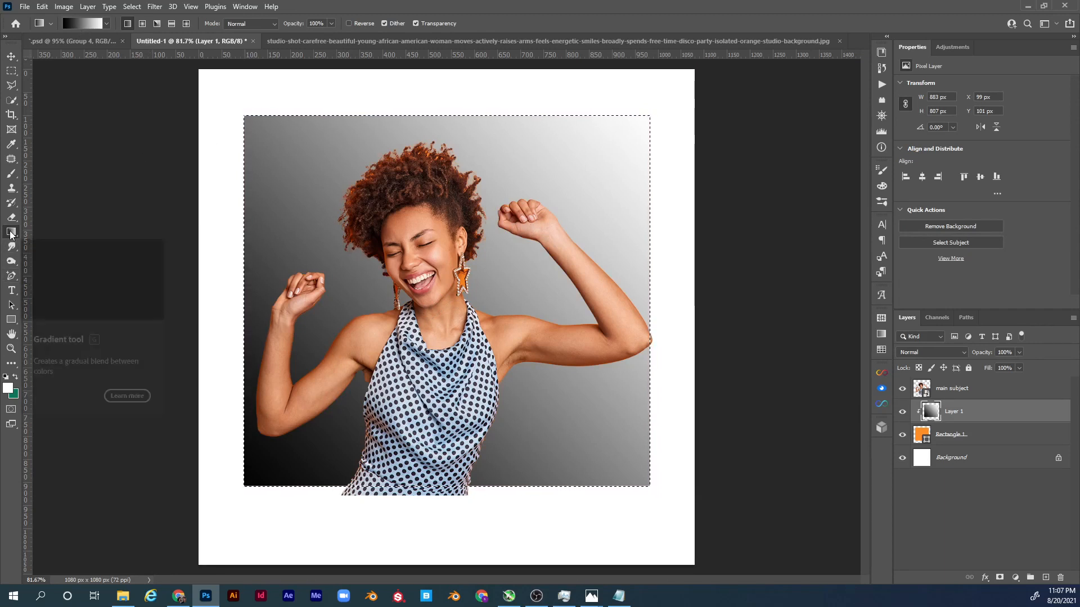
left_click(76, 23)
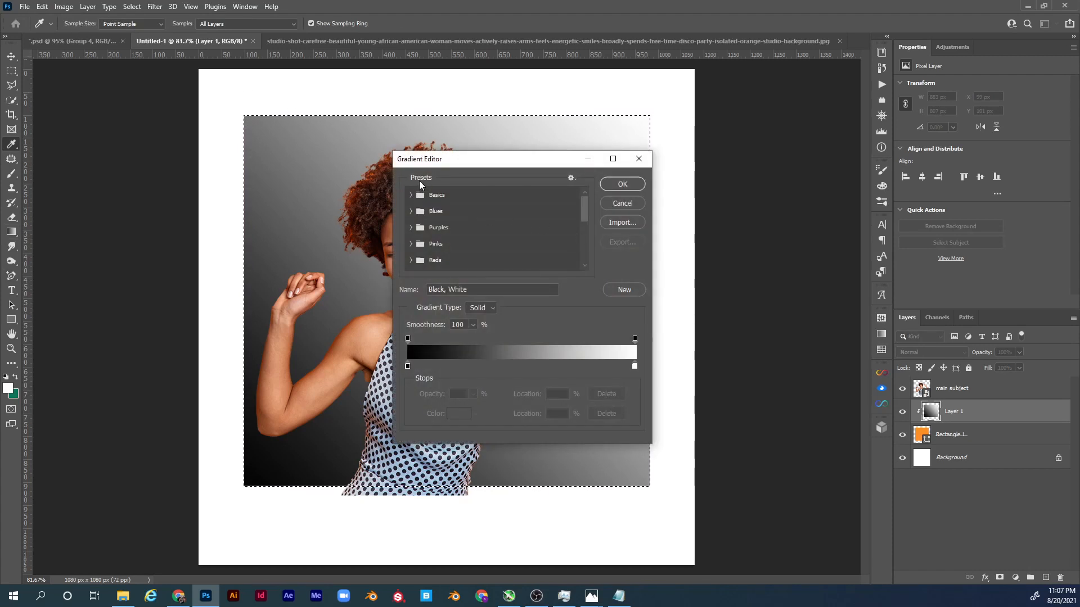
left_click(412, 196)
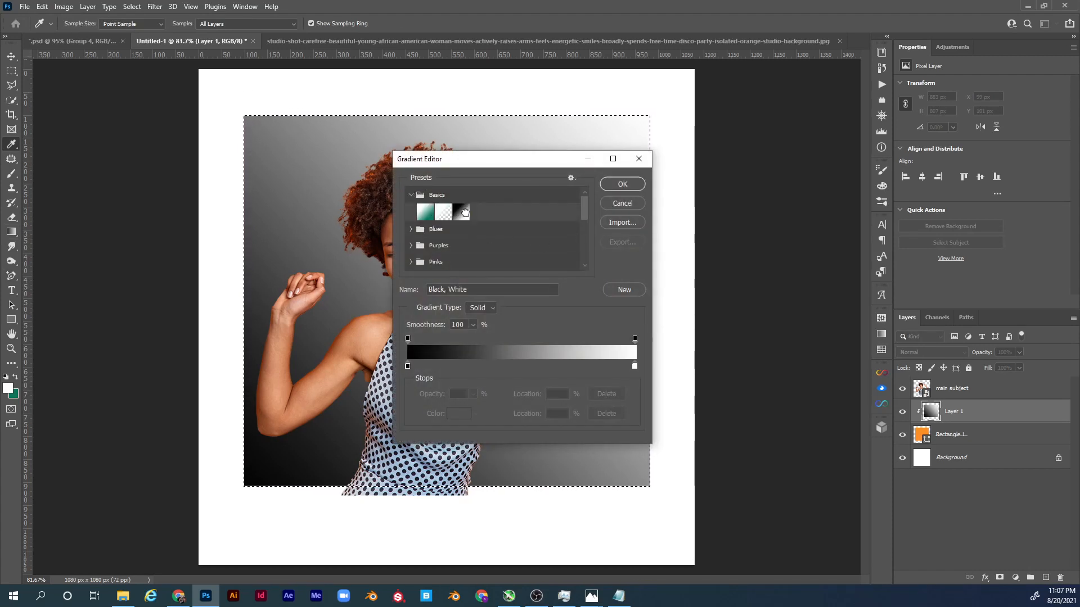
left_click(464, 212)
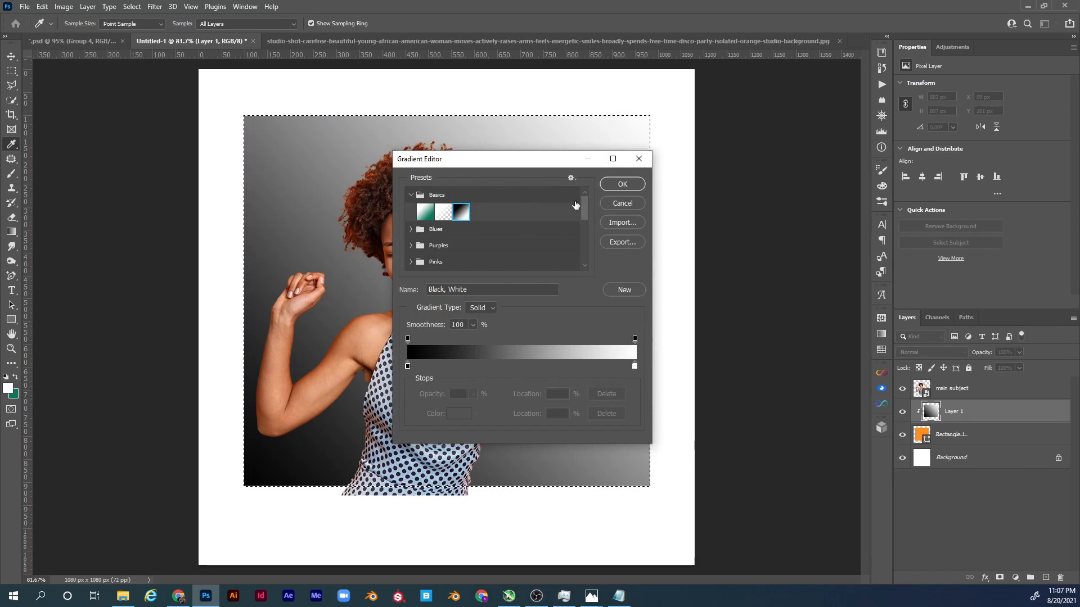
left_click(629, 203)
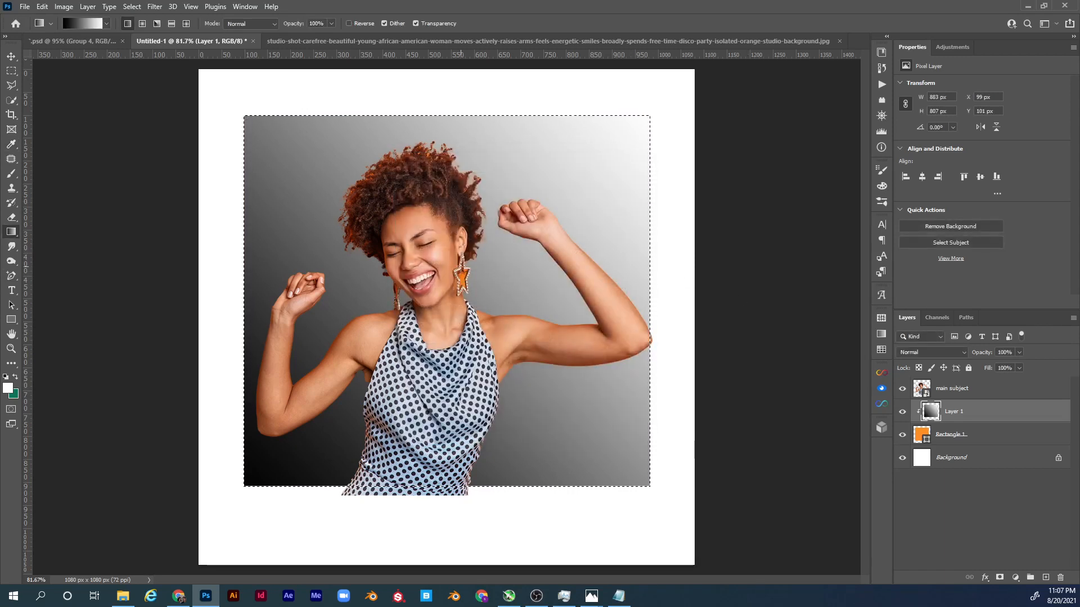
Deselect the rectangle area and set the gradient layer's blend mode to Soft Light
key("ctrl+d")
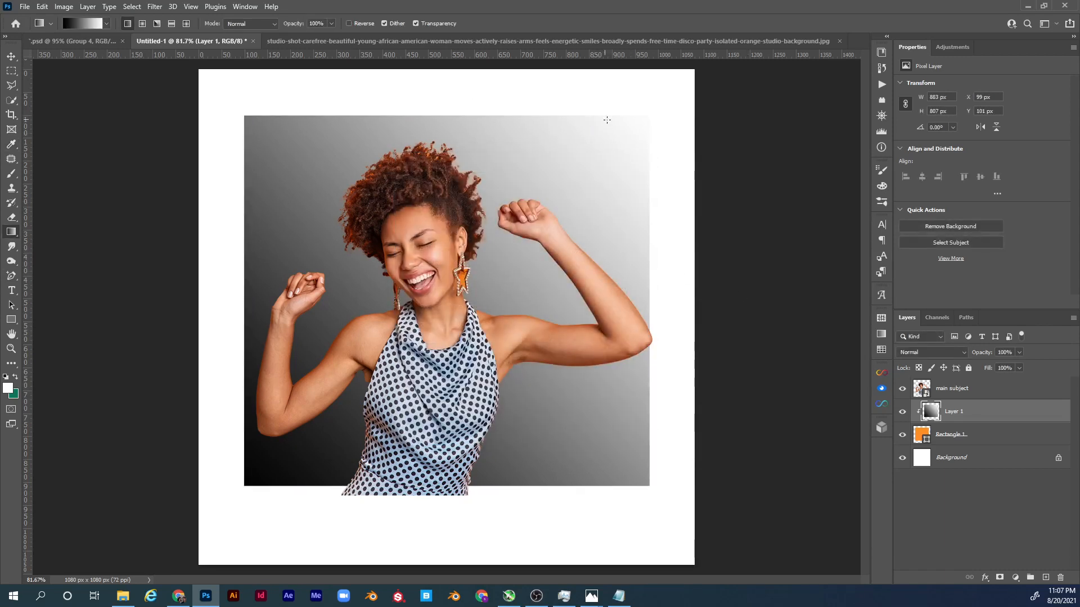
left_click(952, 354)
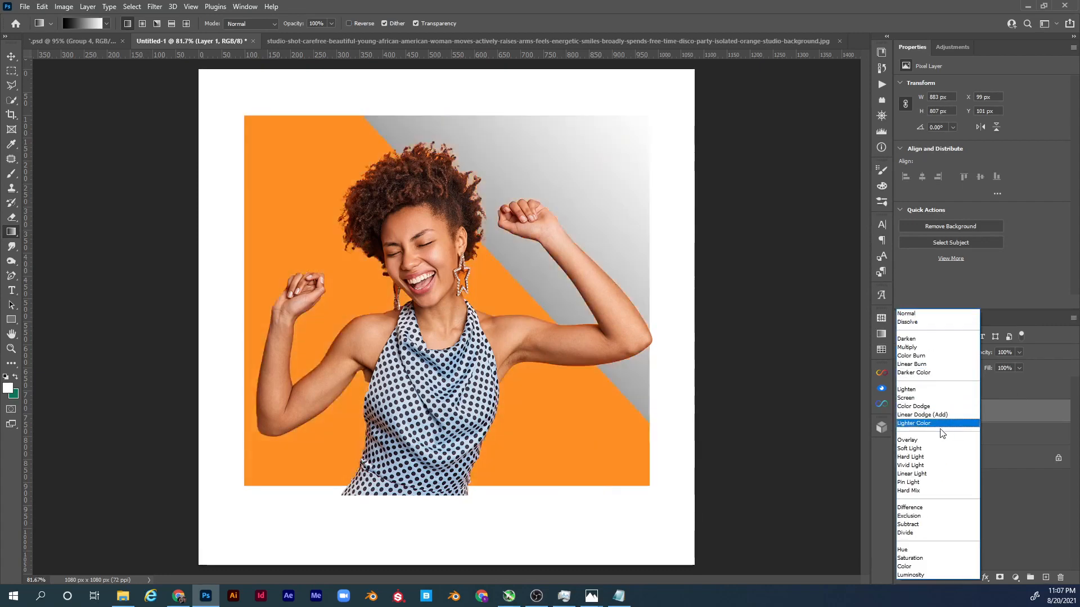
left_click(937, 451)
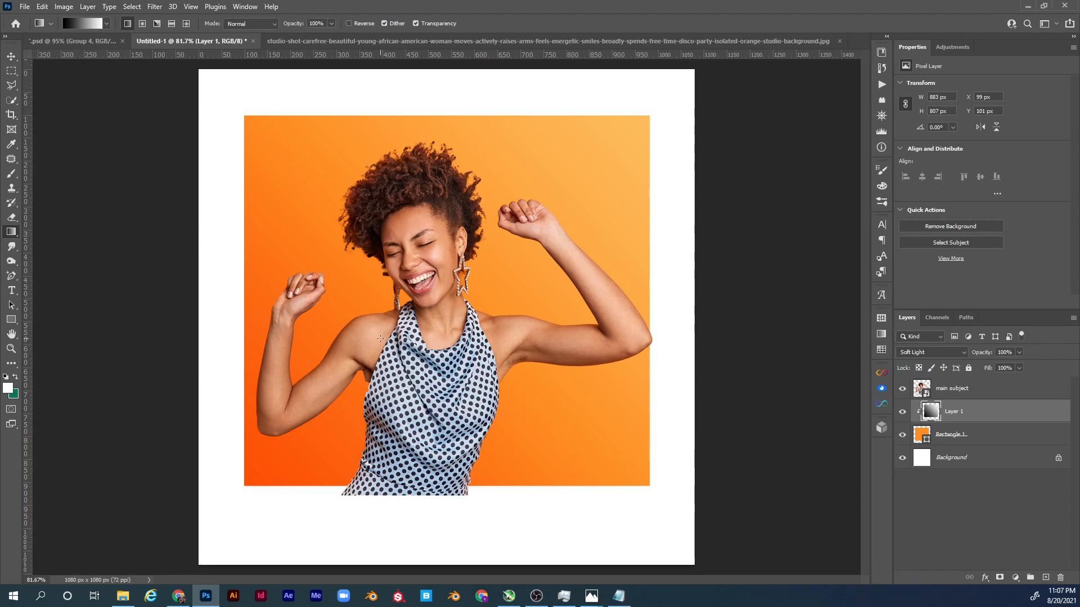
Add the text "PARTY" in the Billy Ohio font and place its layer above the main subject layer
key("t")
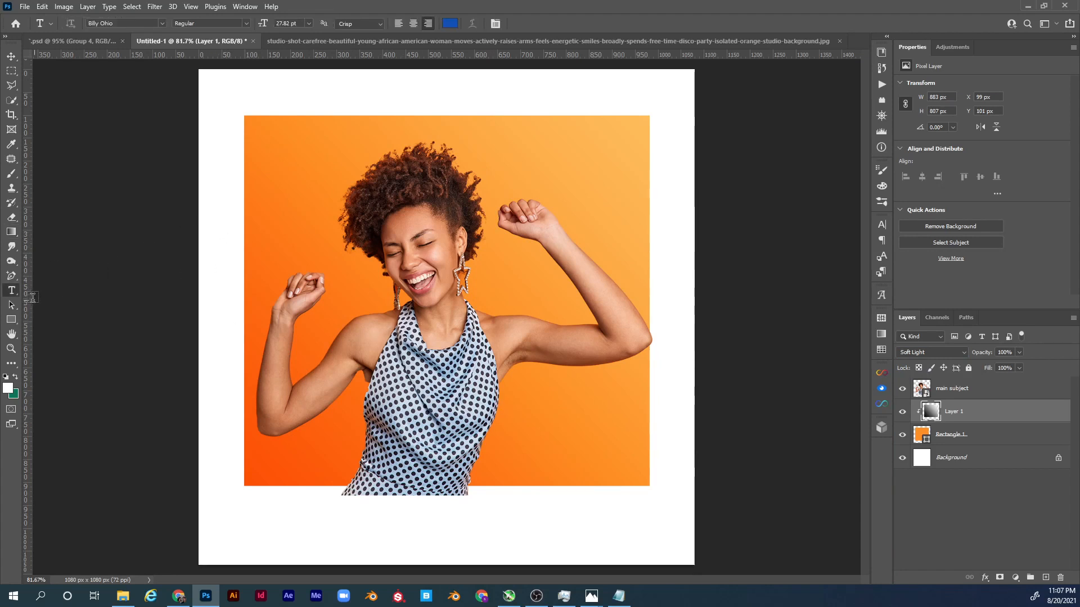
left_click(396, 311)
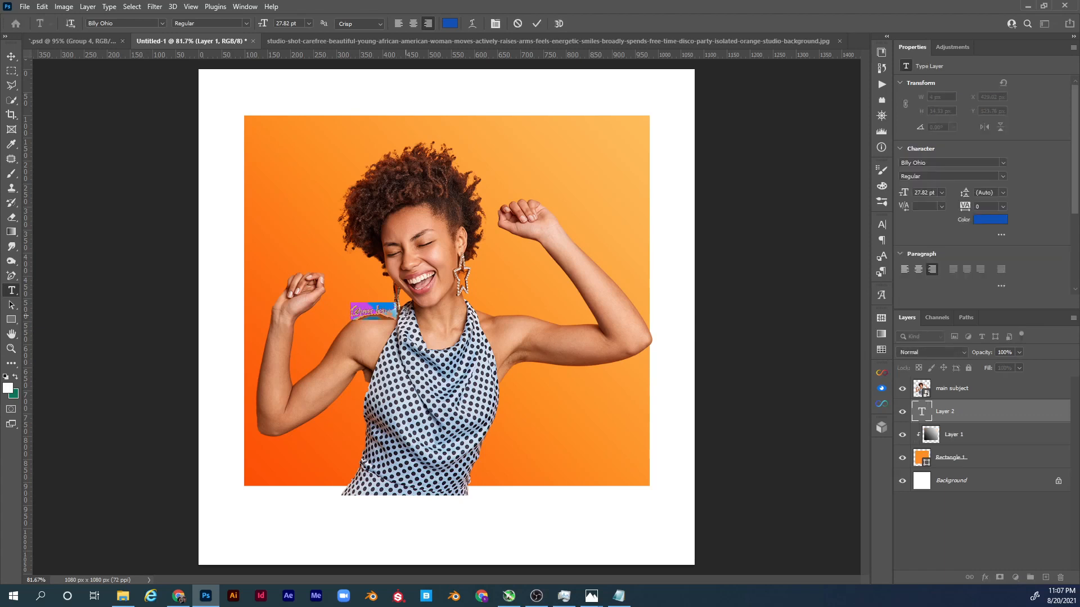
key("BackSpace")
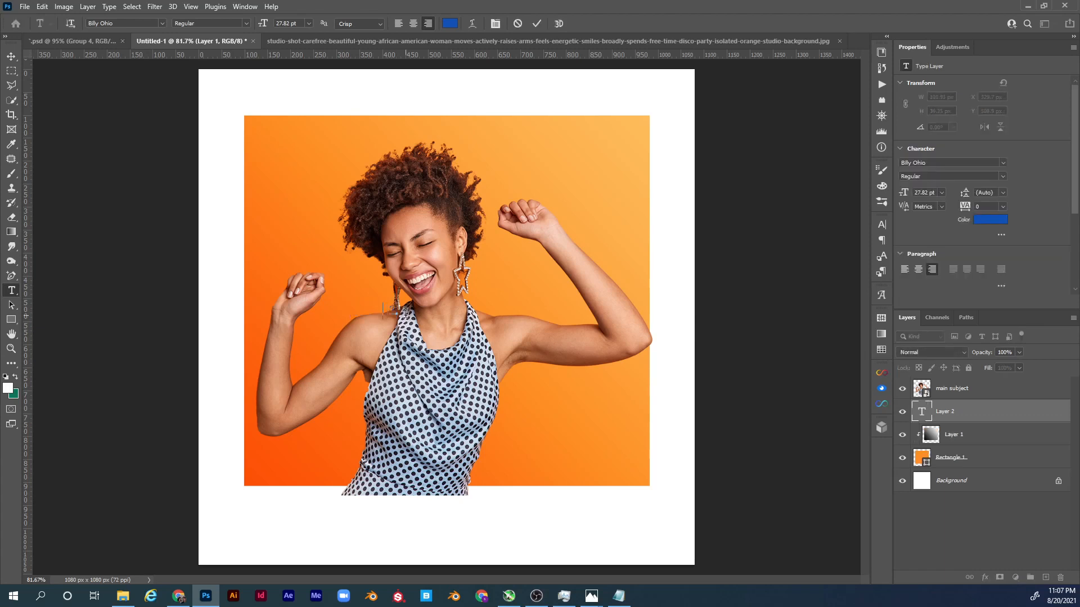
type("PARTY")
key("ctrl+Return")
left_click_drag(979, 412, 981, 377)
Enlarge the PARTY text to about 536 × 317 px and position it across the woman's lower body
key("ctrl+t")
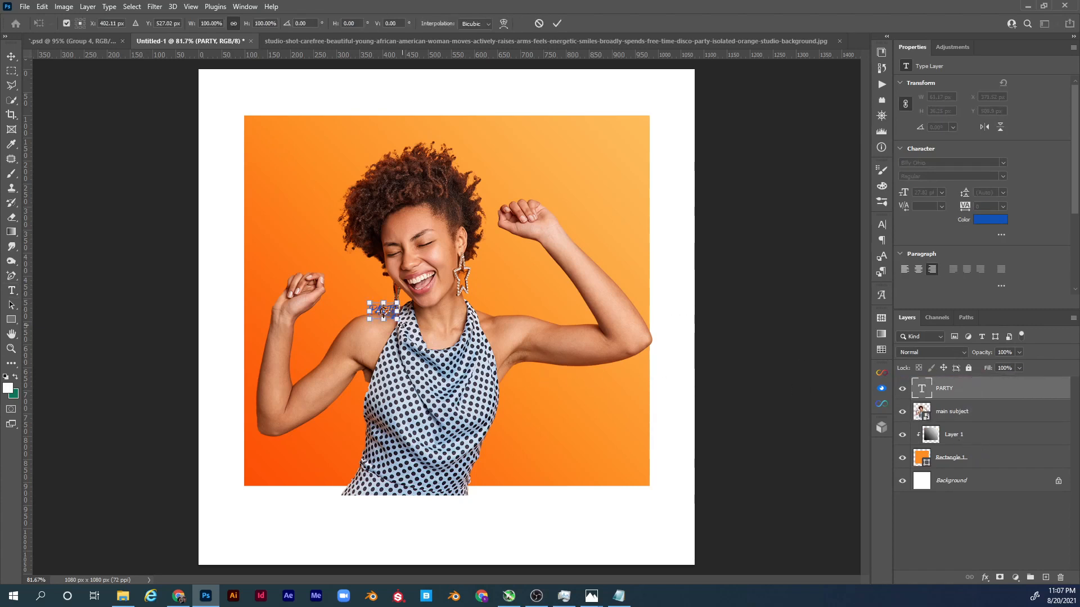
left_click_drag(401, 324, 596, 483)
left_click_drag(578, 418, 541, 499)
key("Return")
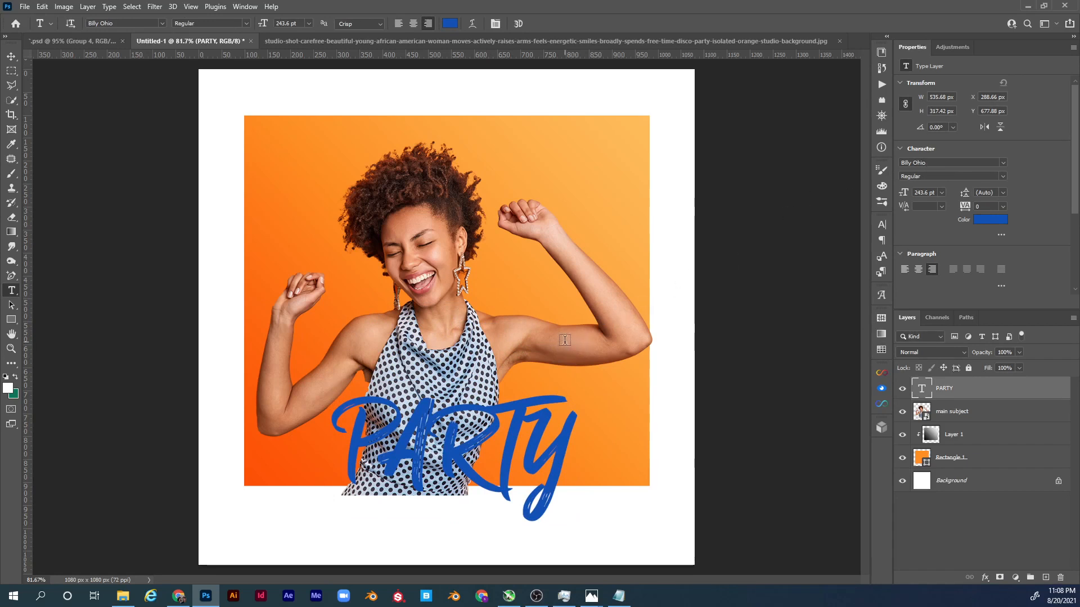
key("v")
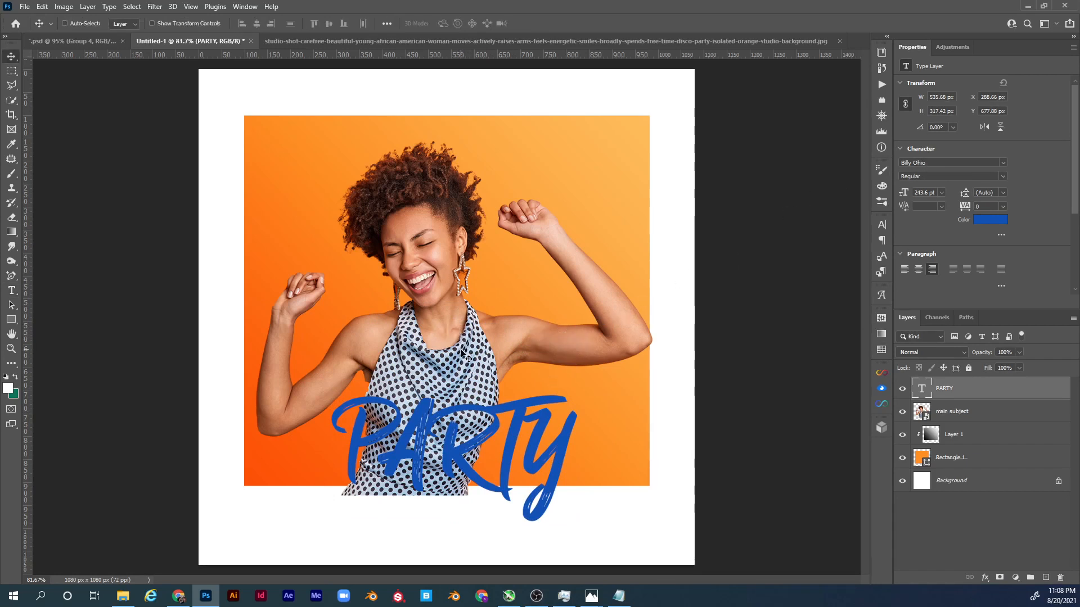
Group the main subject, gradient and rectangle layers together
left_click_drag(963, 419, 962, 456)
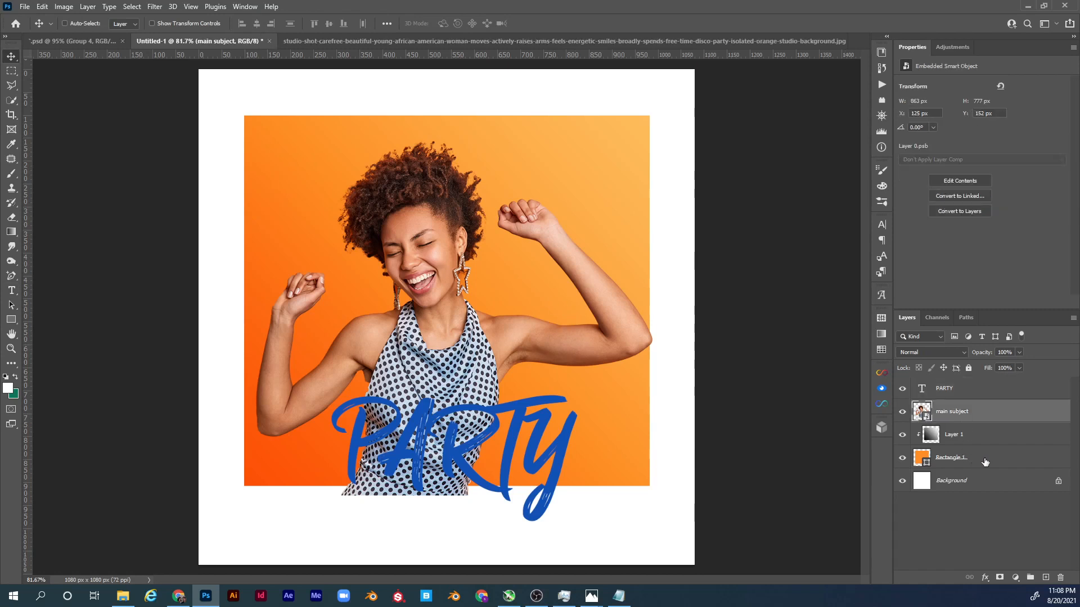
left_click(985, 461, "shift")
left_click(967, 415)
left_click(991, 464, "shift")
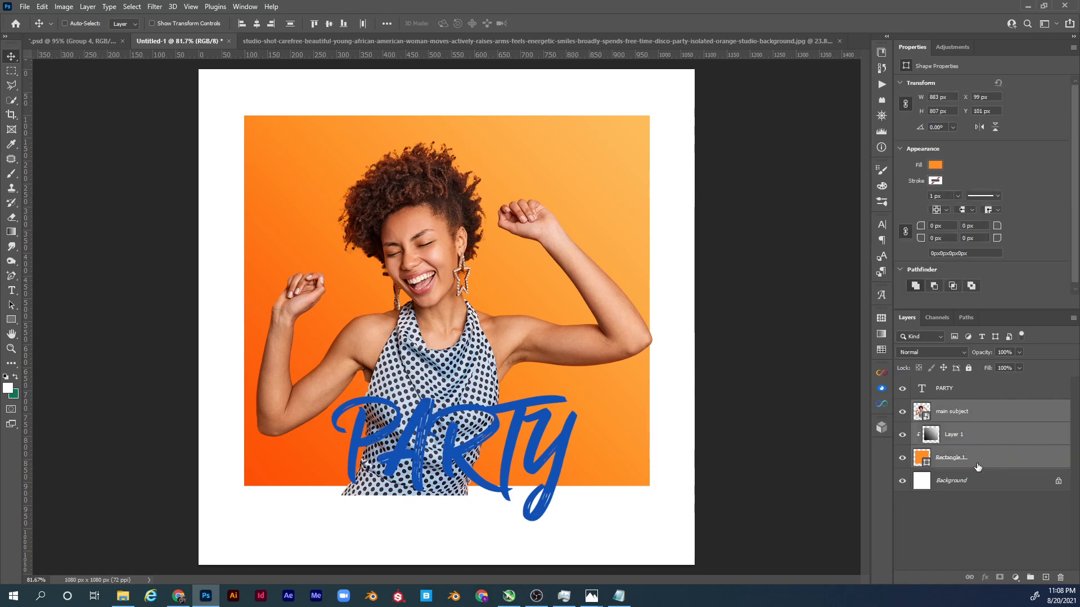
key("ctrl+g")
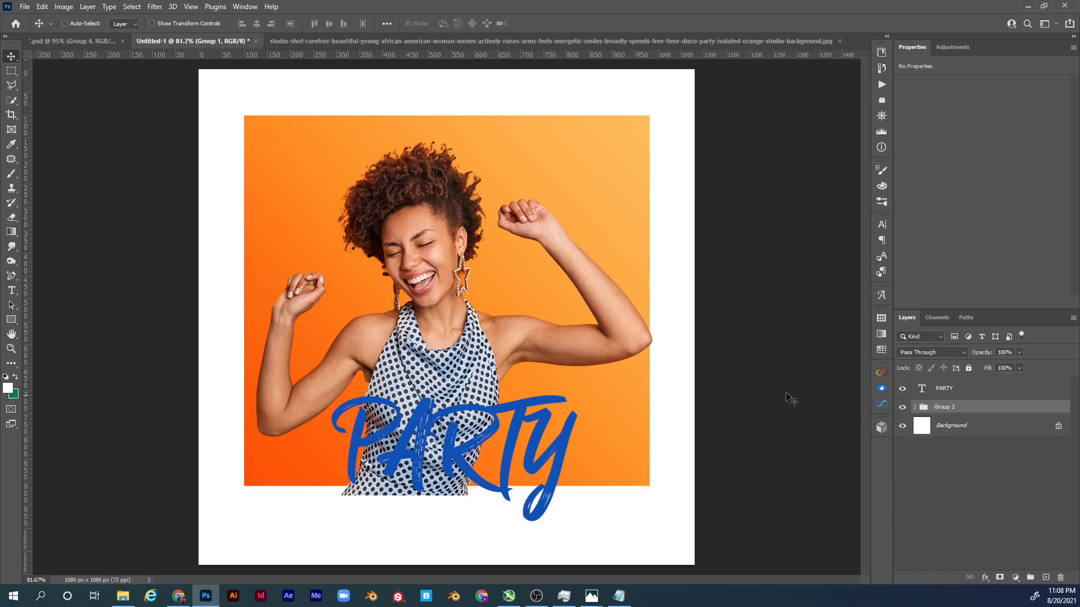
Scale the group with the woman and rectangle to about 90% and move it up near its former top edge
key("ctrl+t")
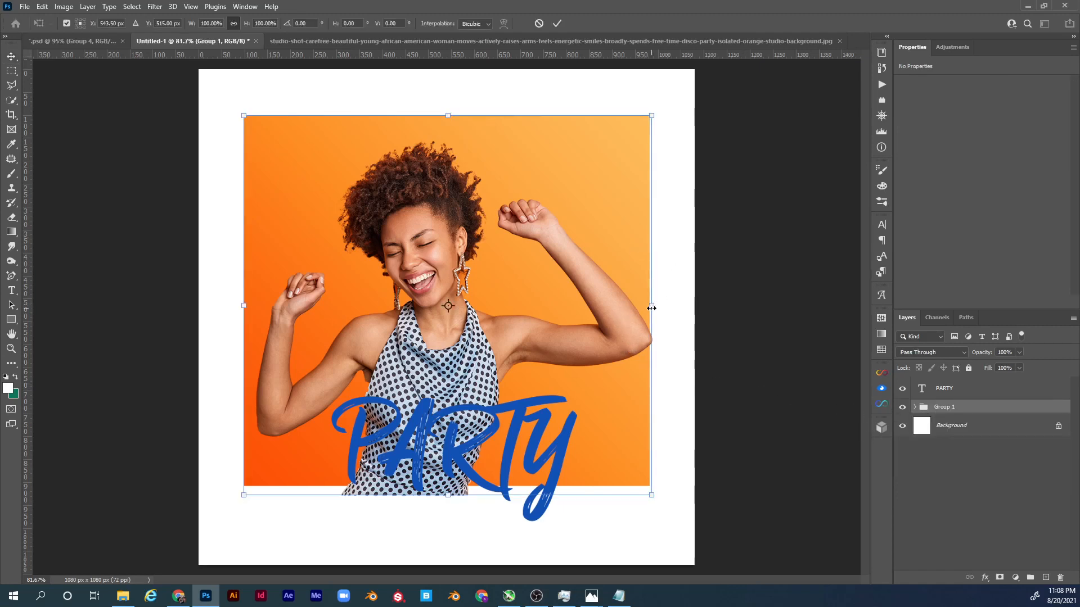
left_click_drag(651, 306, 631, 297)
left_click_drag(609, 342, 609, 326)
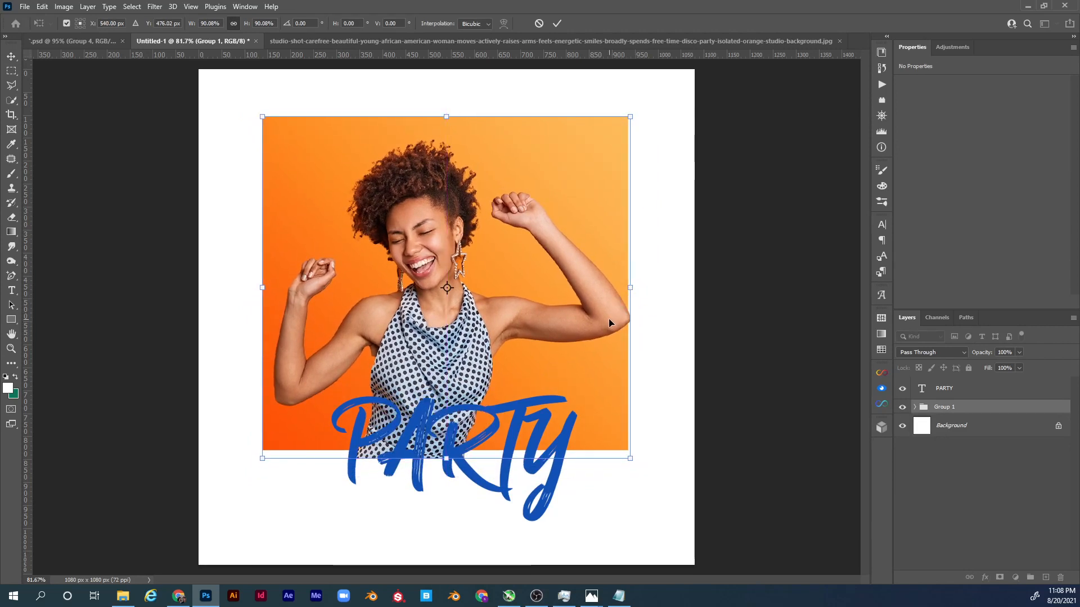
key("Return")
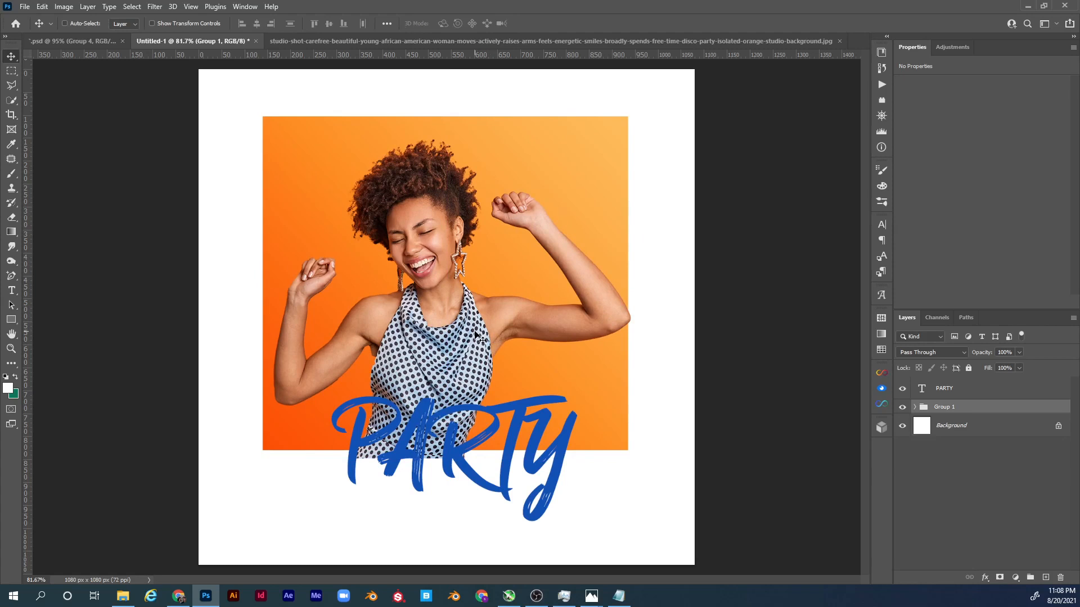
Enlarge the woman to about 852 × 766 px from her bottom edge so her hair extends above the rectangle
left_click(473, 344, "ctrl")
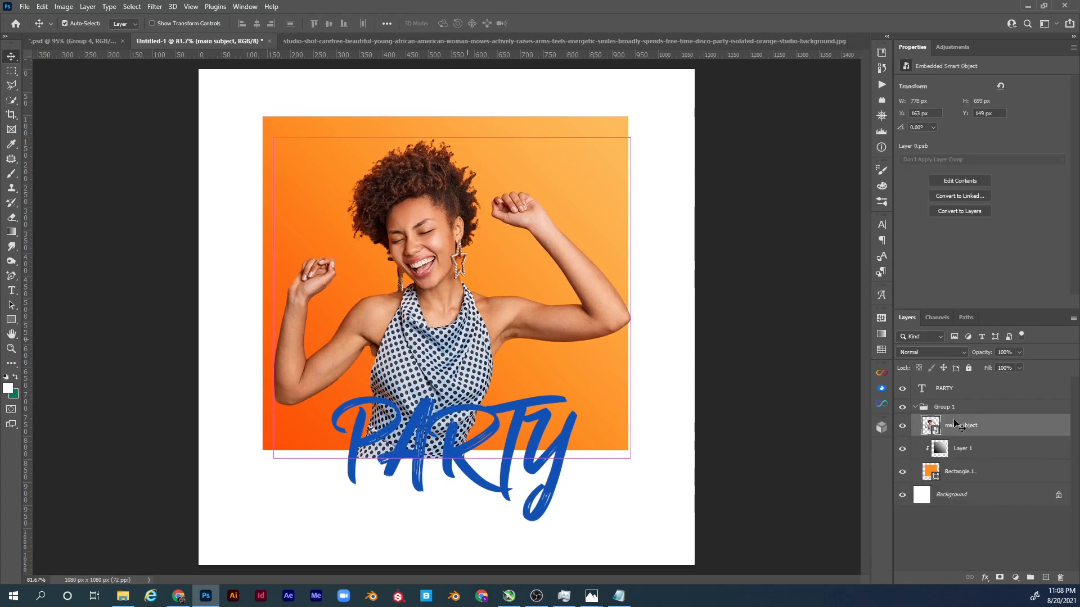
key("ctrl+t")
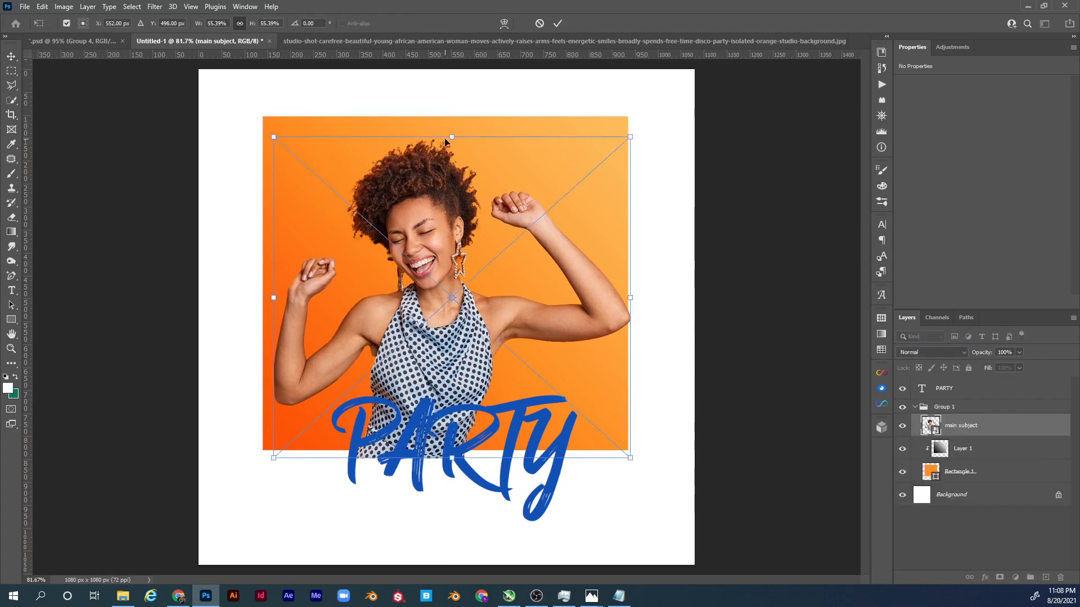
left_click_drag(445, 141, 445, 110)
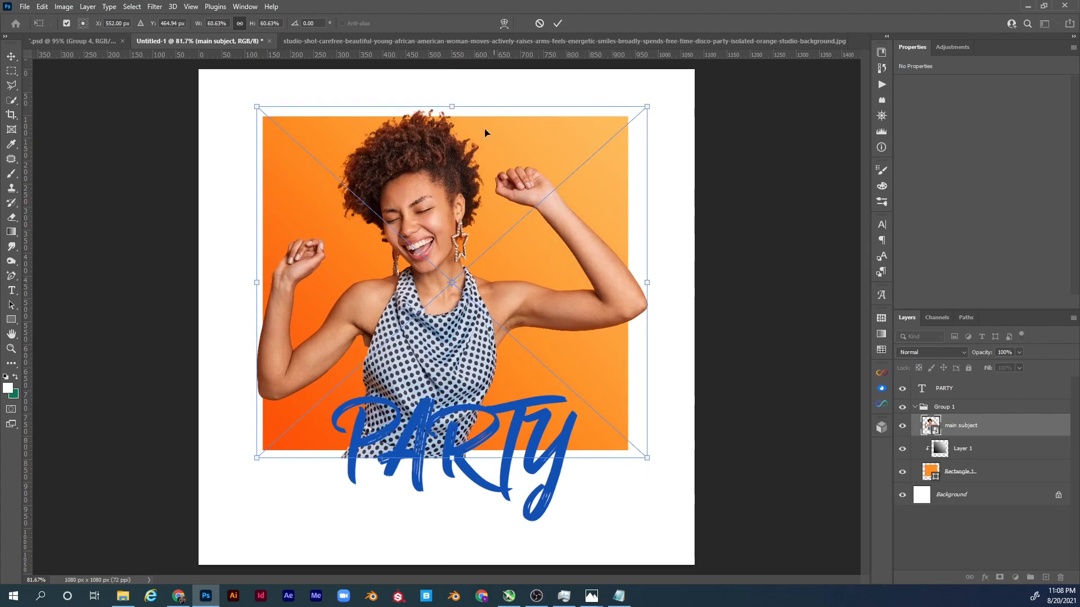
key("Return")
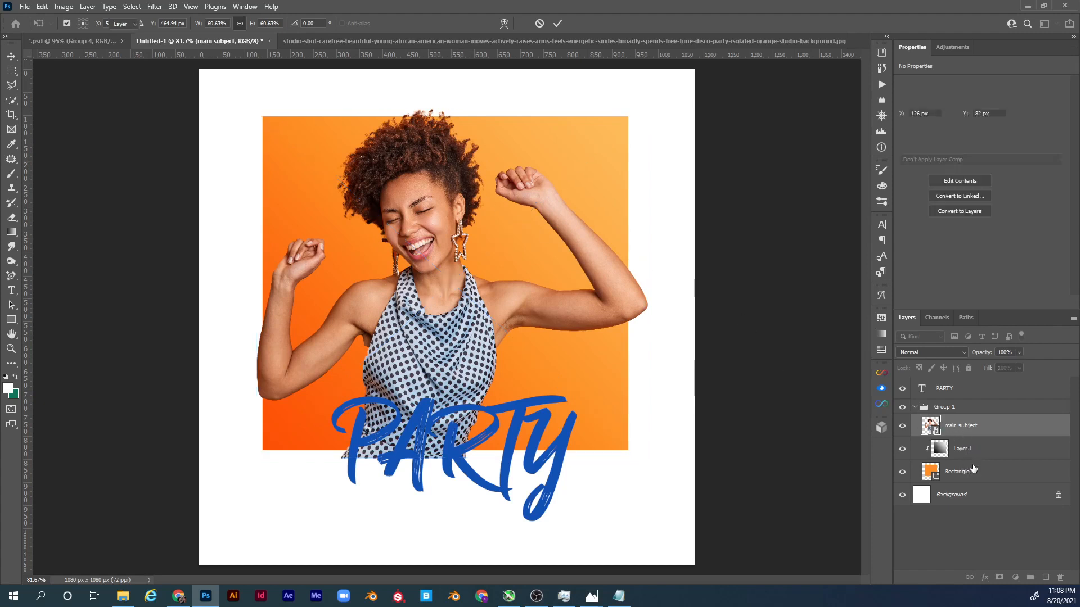
Group the gradient and rectangle layers and shrink that group to about 768 × 702 px behind the woman, nudging it slightly down
left_click(950, 448)
left_click(973, 473, "shift")
key("ctrl+g")
key("ctrl+t")
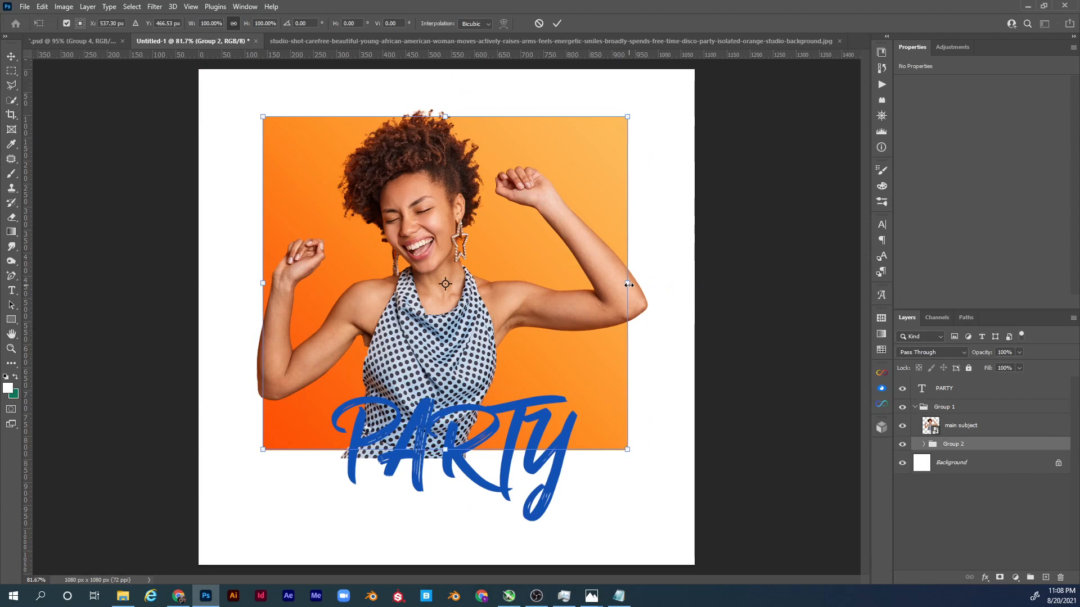
left_click_drag(626, 285, 621, 282)
left_click_drag(588, 330, 588, 333)
key("Return")
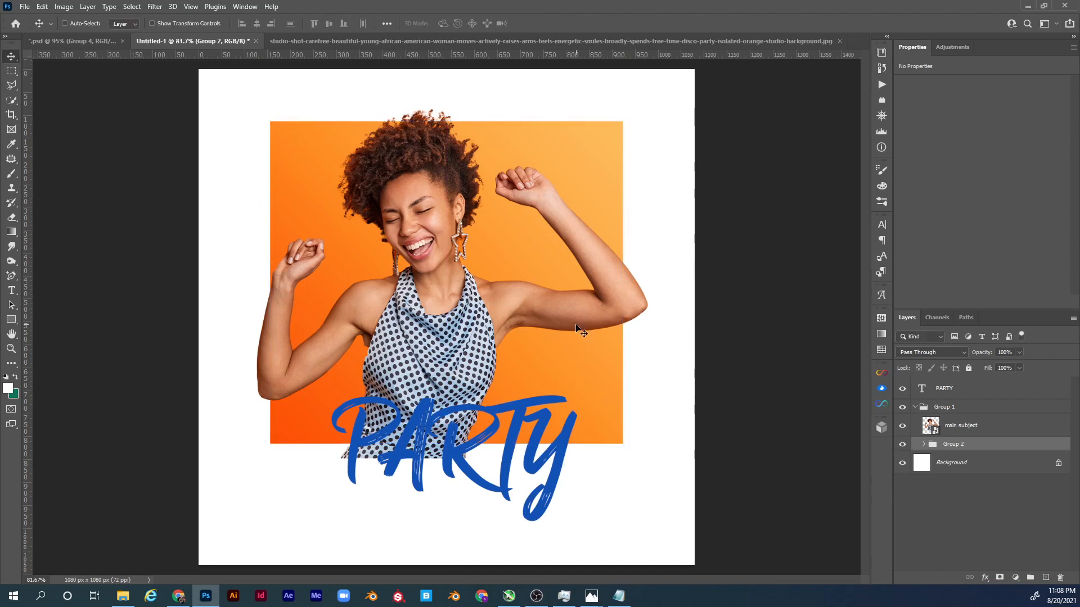
Nudge the woman slightly right in front of the orange rectangle and enlarge her proportionally to about 878 × 790 px
left_click(477, 345)
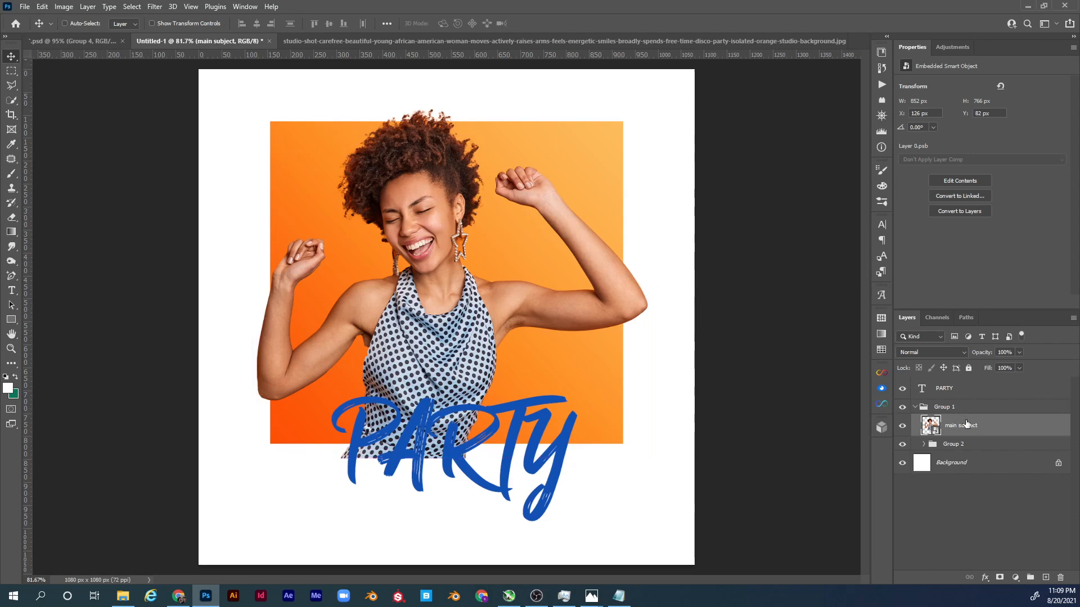
key("ctrl")
left_click(603, 163, "ctrl")
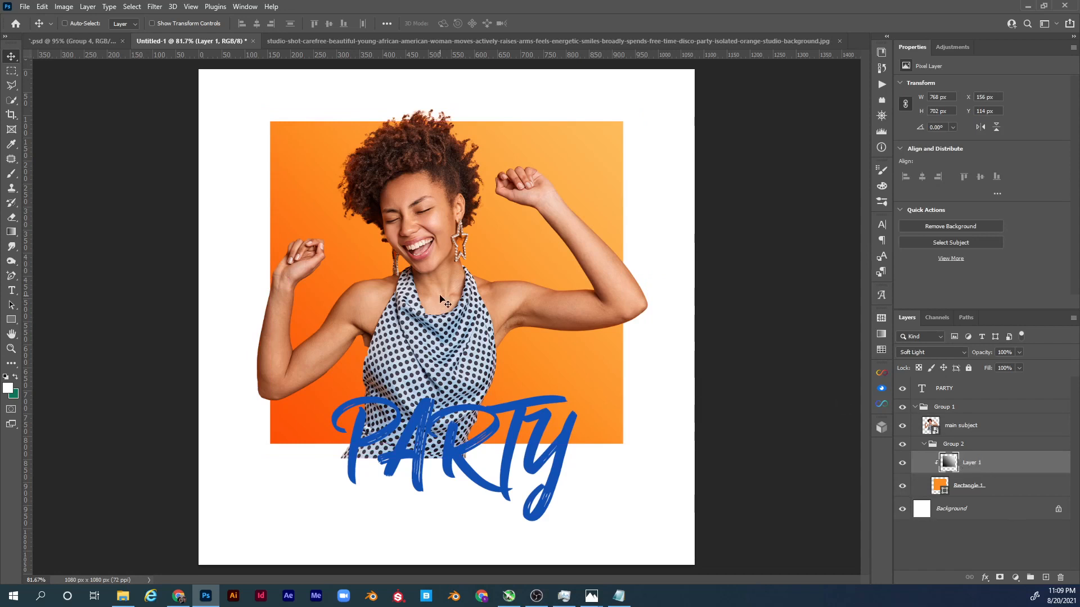
key("ctrl")
key("ctrl")
left_click(444, 344, "ctrl")
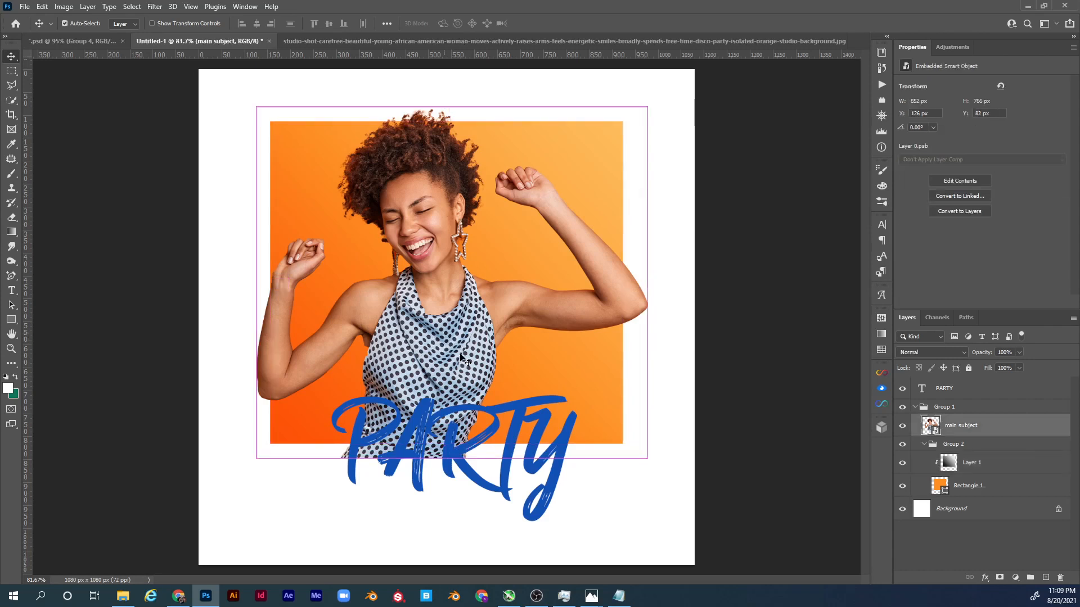
mouse_move(466, 350)
left_mouse_down()
mouse_move(487, 344)
mouse_move(465, 346)
left_mouse_up()
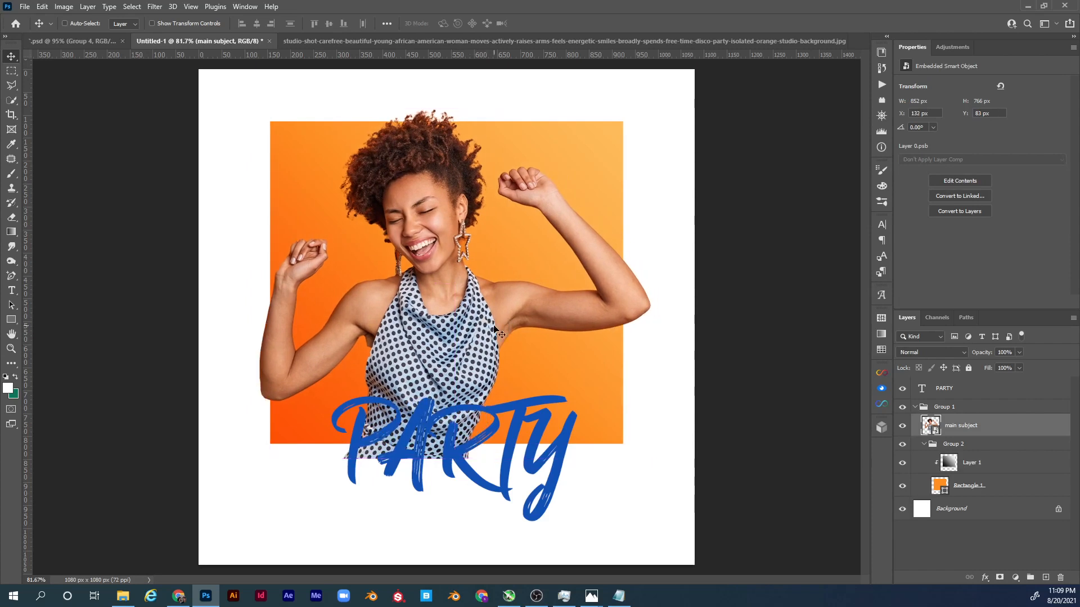
key("ctrl+t")
left_click_drag(650, 283, 656, 283)
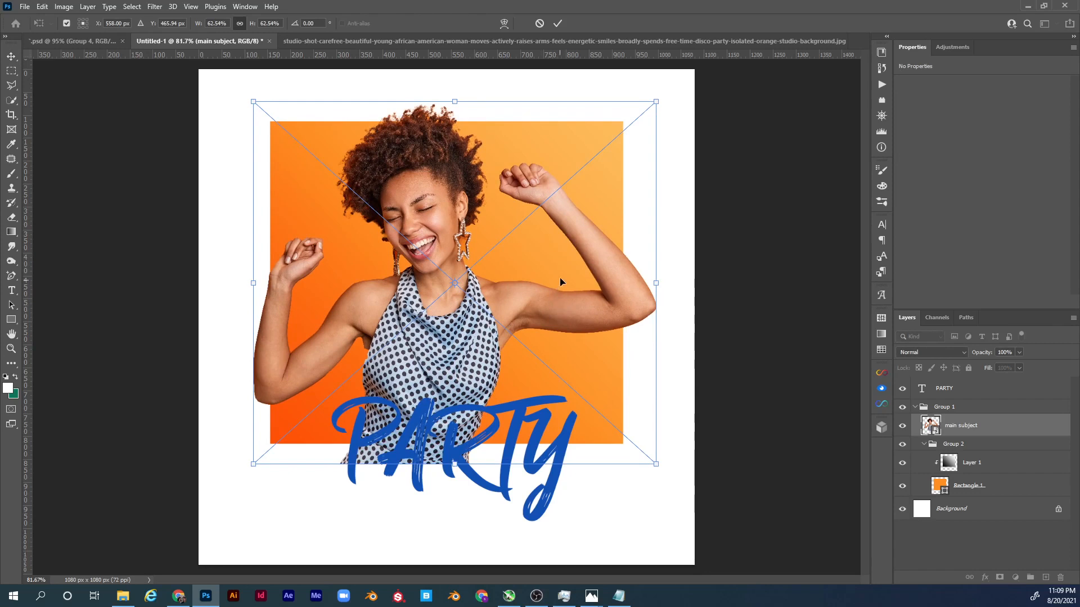
key("Return")
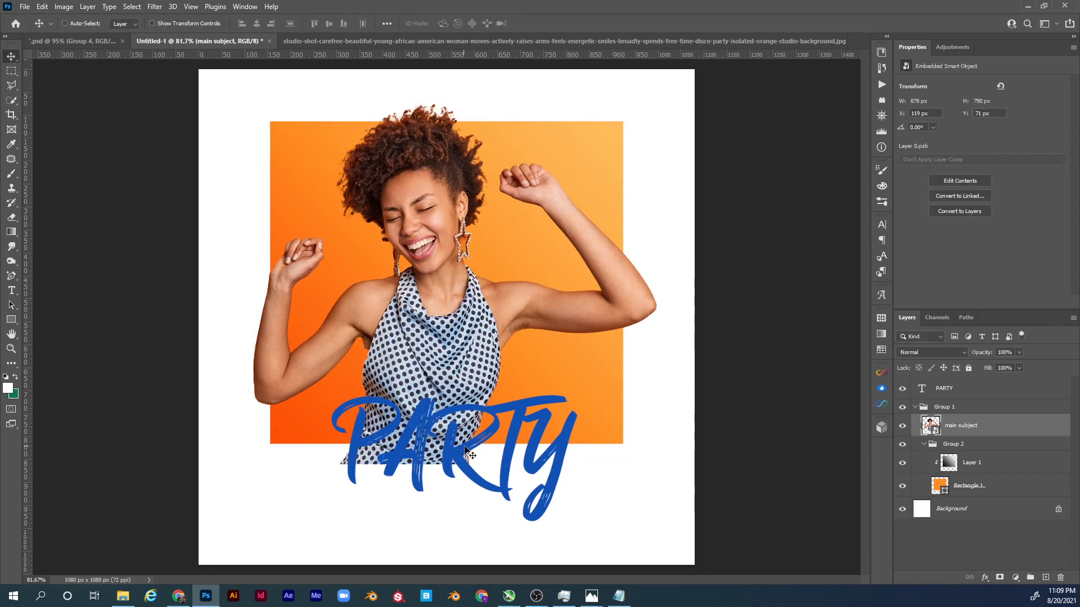
Shift the PARTY lettering slightly left and scale it down from its centre to about 93%
double_click(465, 458)
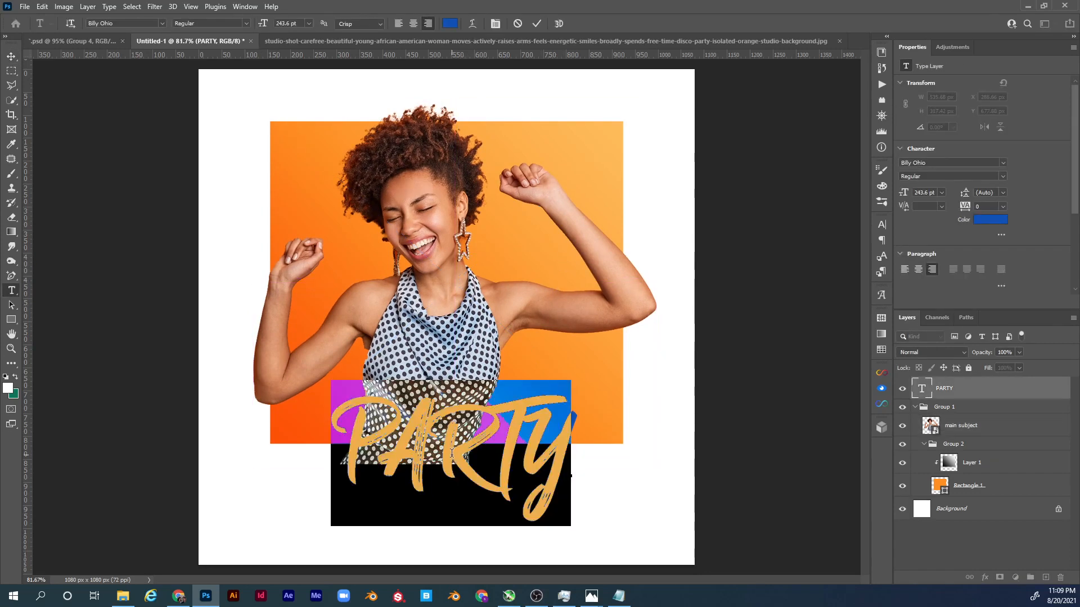
key("ctrl+Return")
key("v")
left_click_drag(466, 461, 457, 461)
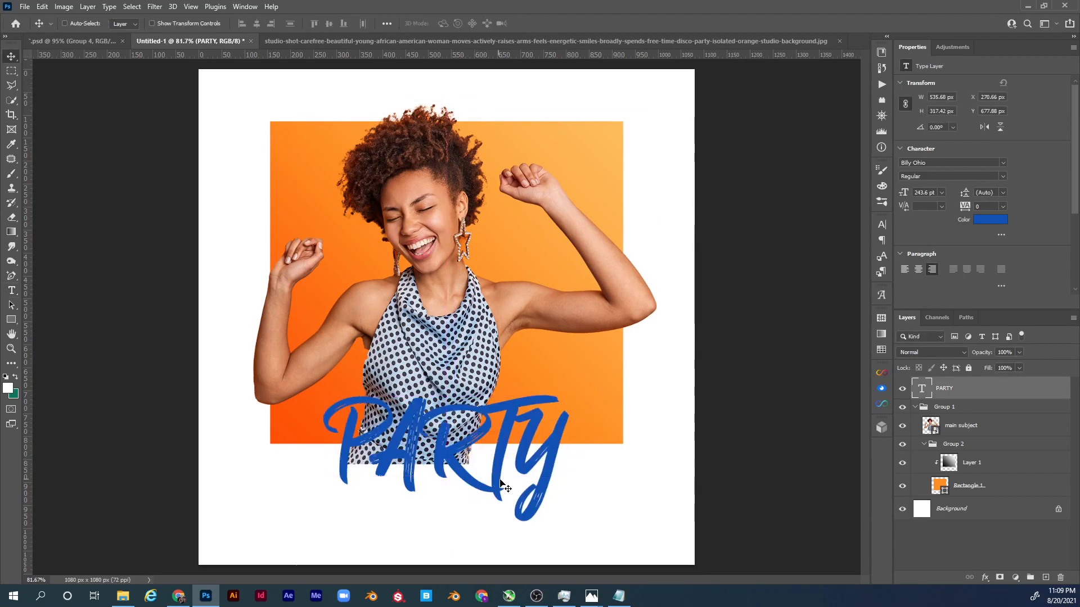
key("ctrl+t")
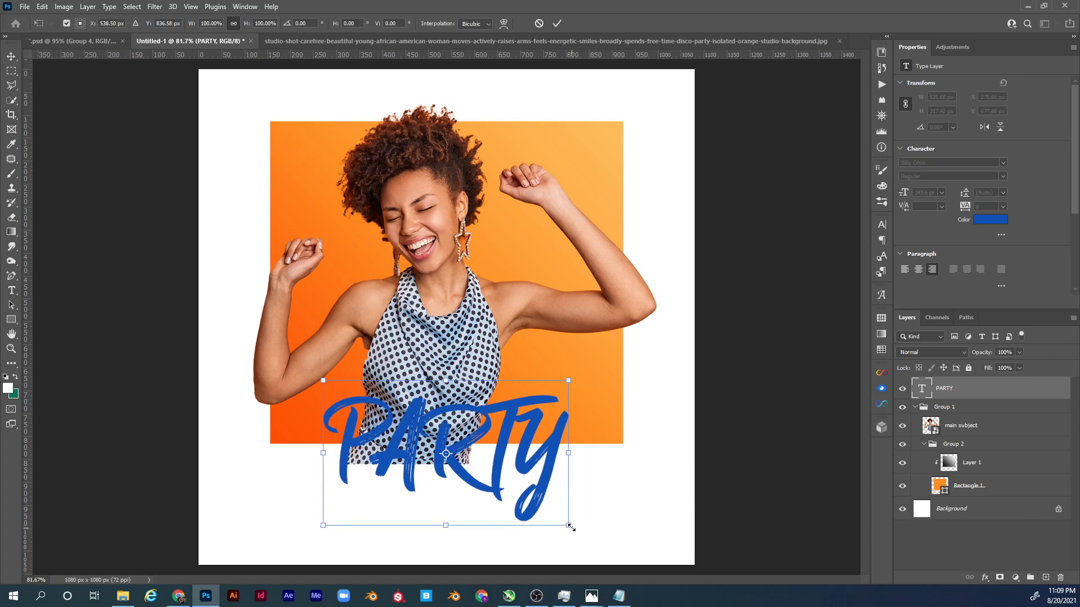
left_click_drag(569, 526, 560, 520)
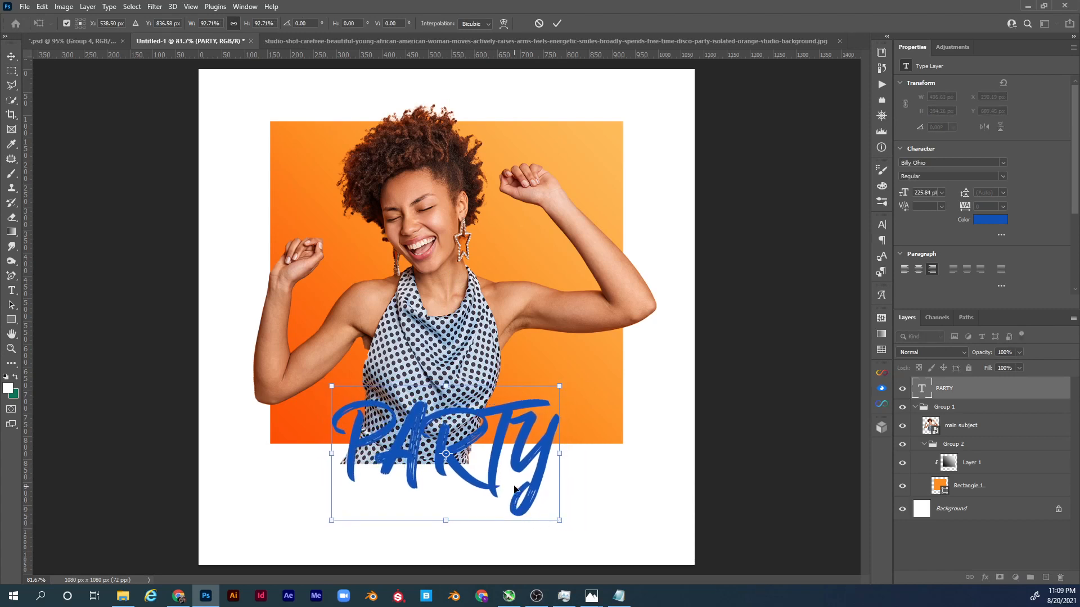
key("Return")
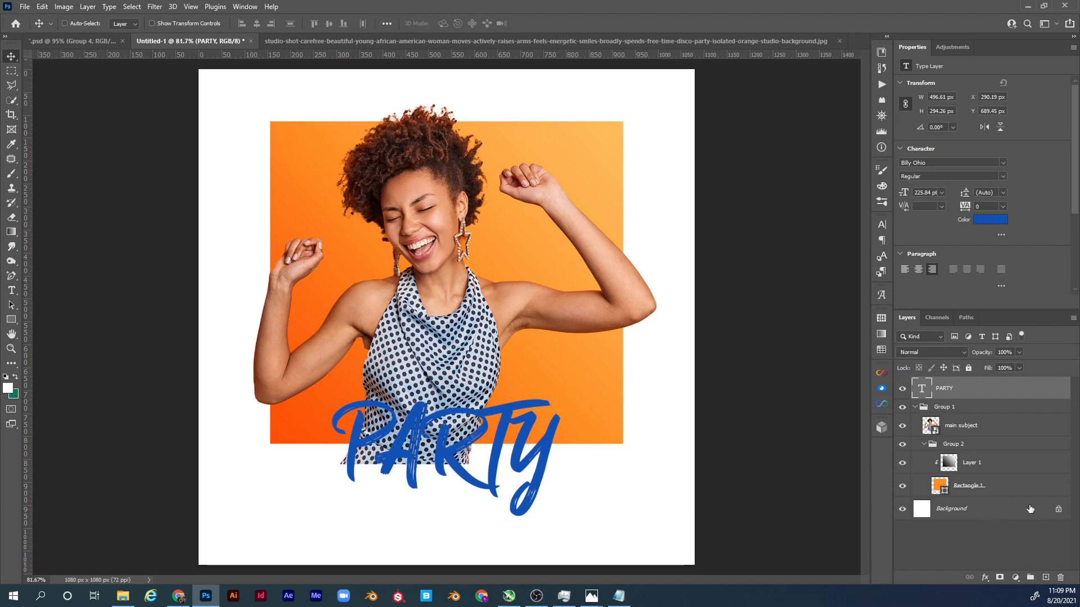
Add a Solid Color fill layer directly above the Background in pale blue d3def8
left_click(1014, 511)
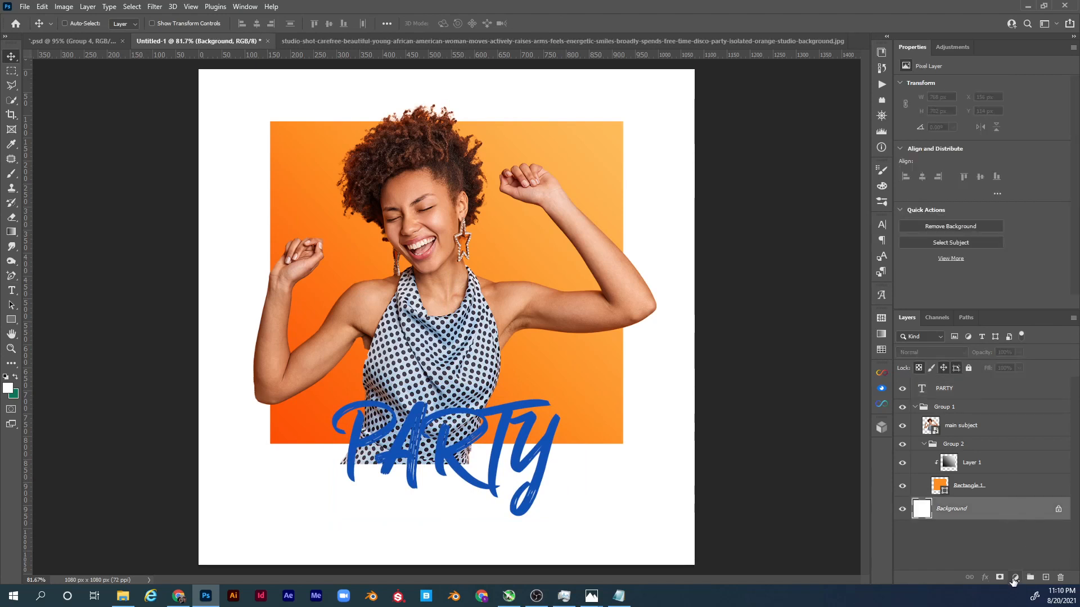
left_click(1015, 577)
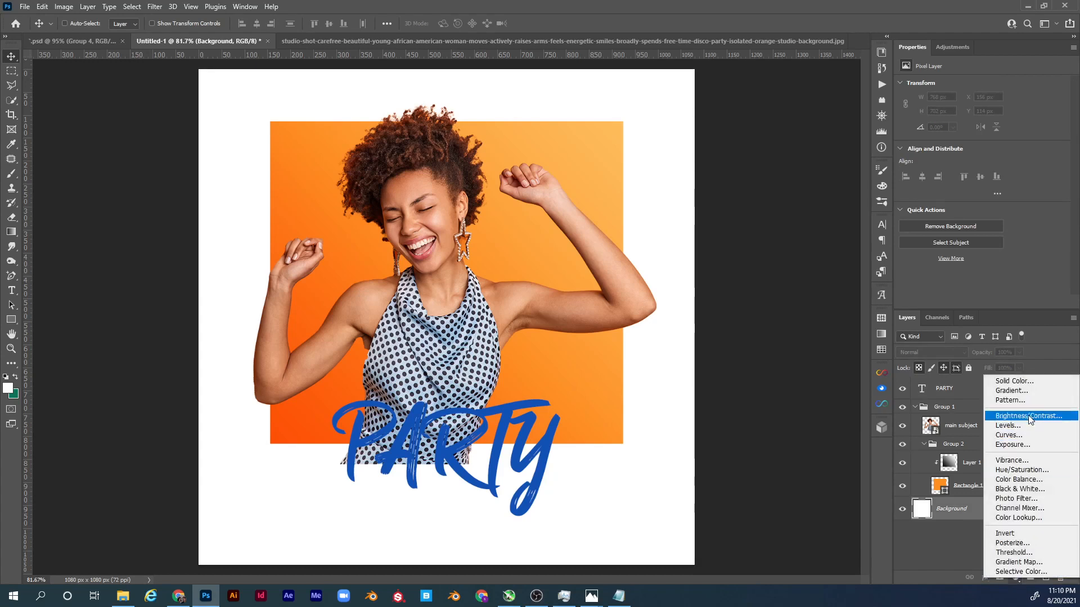
left_click(1032, 382)
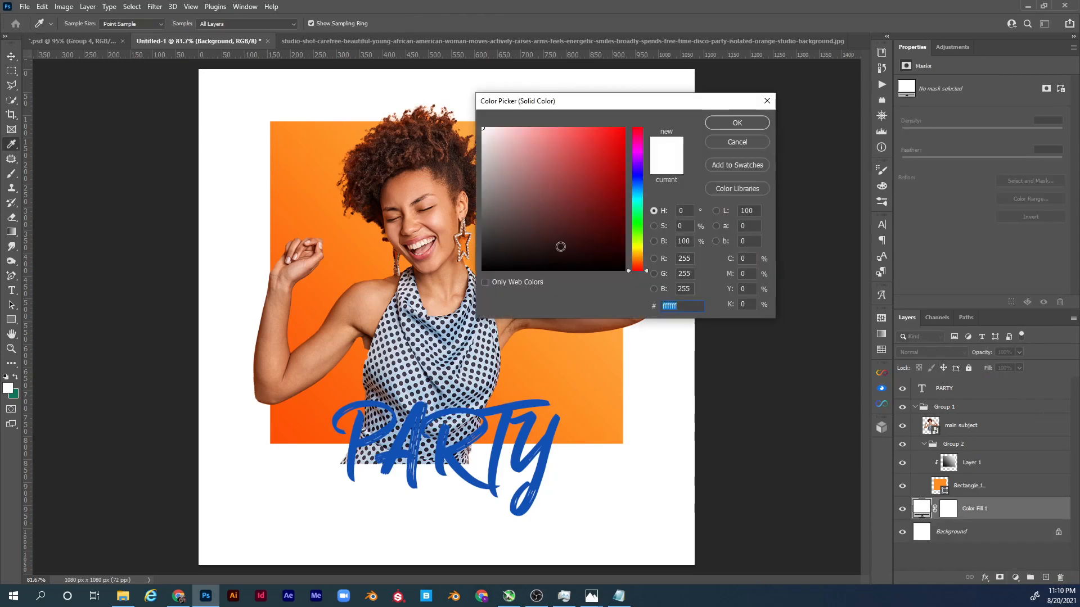
left_click(320, 143)
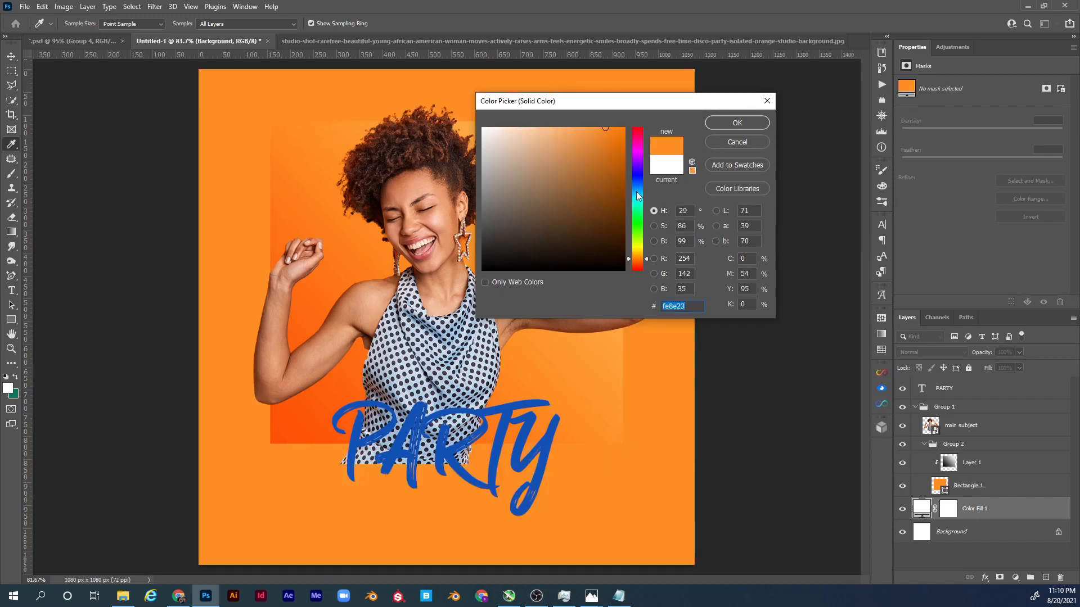
left_click_drag(638, 202, 637, 182)
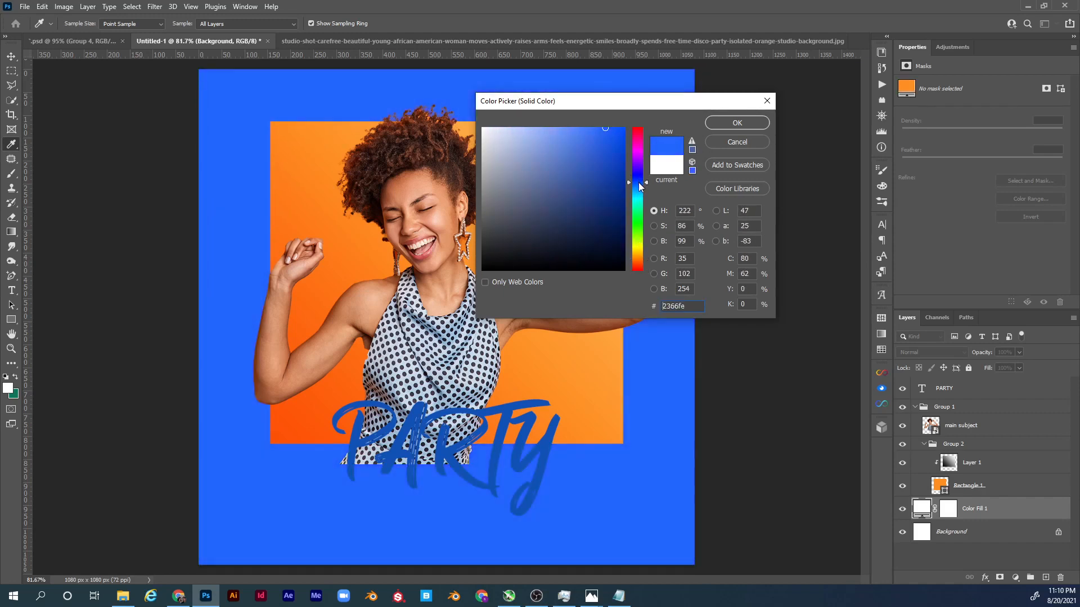
left_click_drag(571, 139, 504, 131)
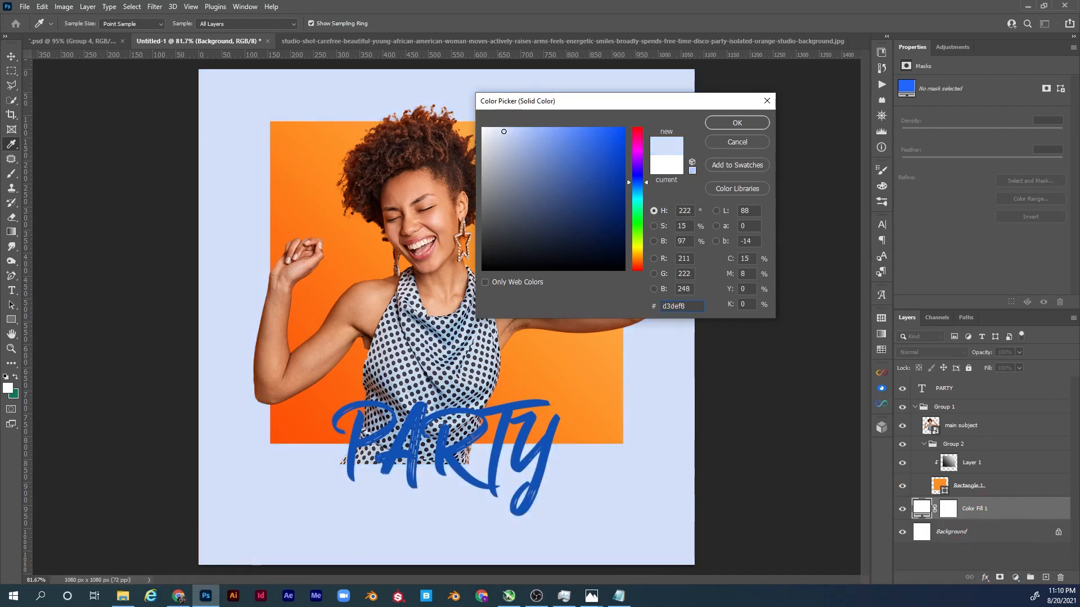
left_click(755, 123)
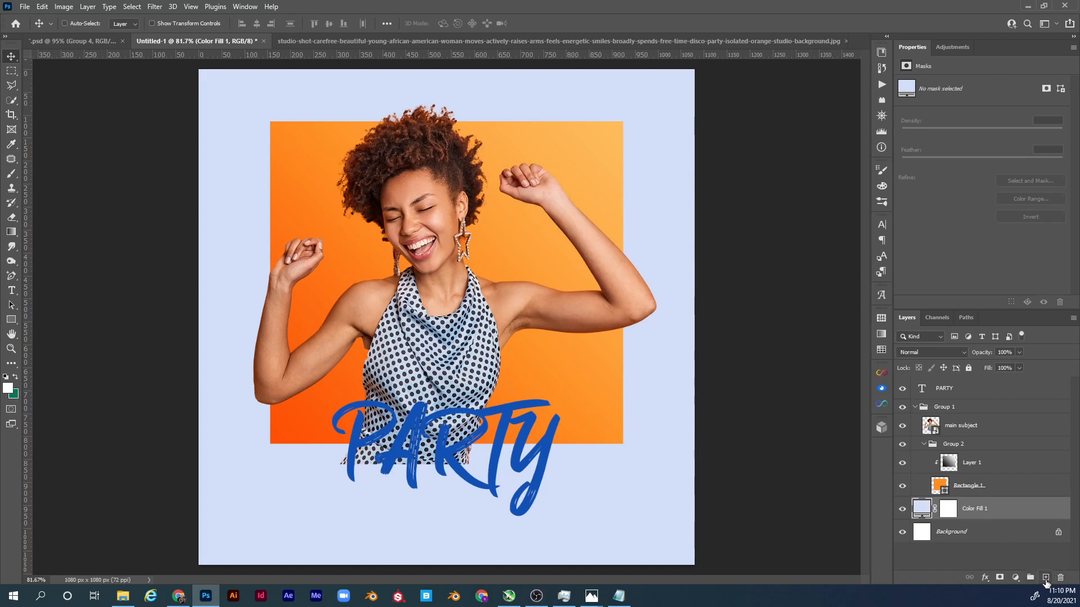
Draw a black-to-white diagonal gradient from bottom-left to top-right on a new layer above the colour fill, blend it as Soft Light and compare its visibility
left_click(1046, 578)
key("g")
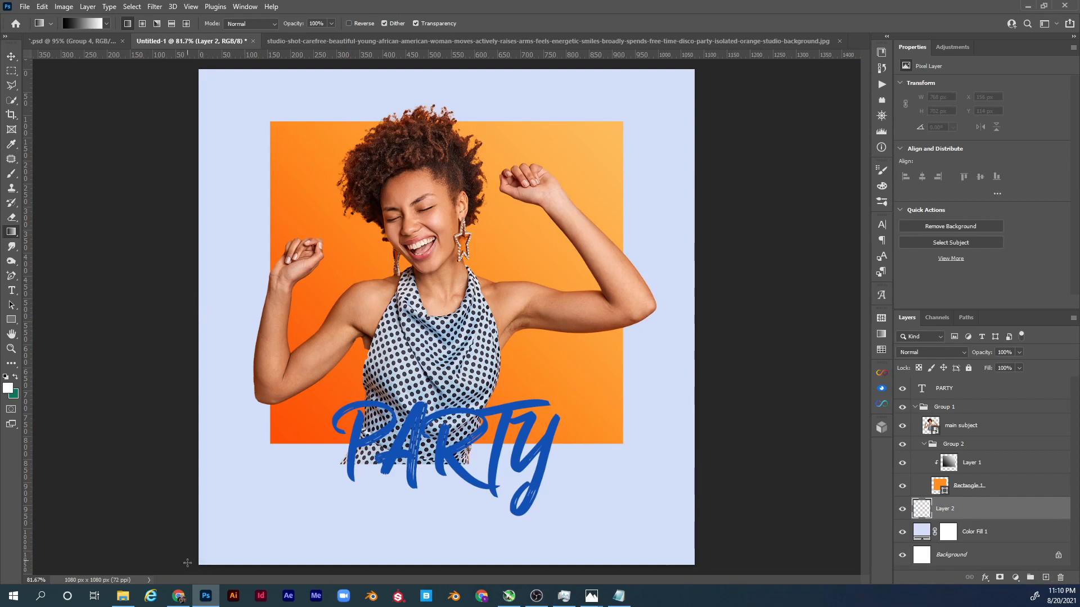
left_click_drag(191, 570, 700, 75)
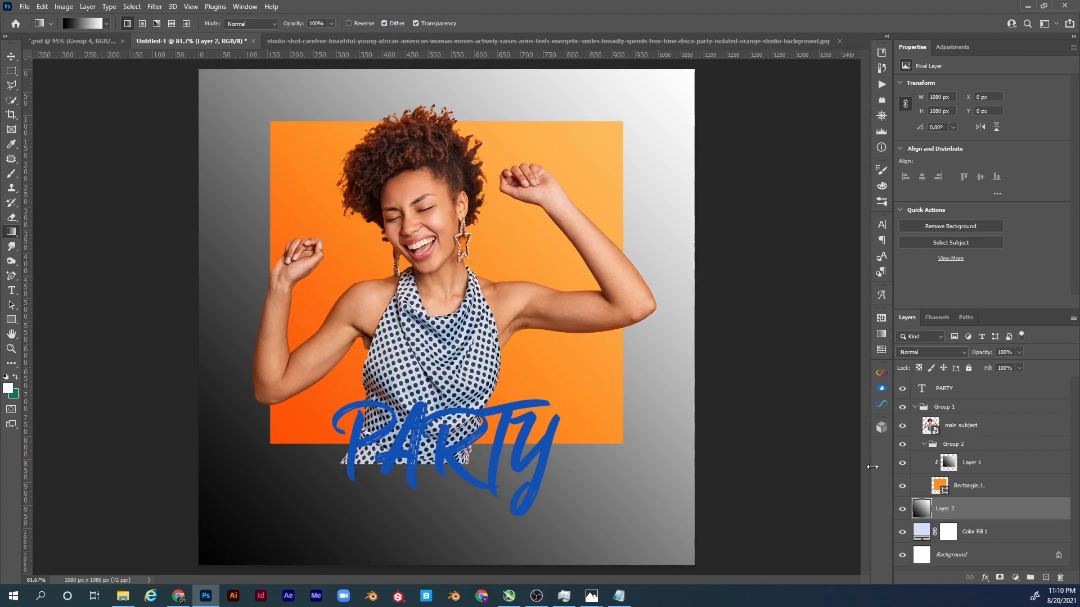
left_click(941, 352)
left_click(925, 447)
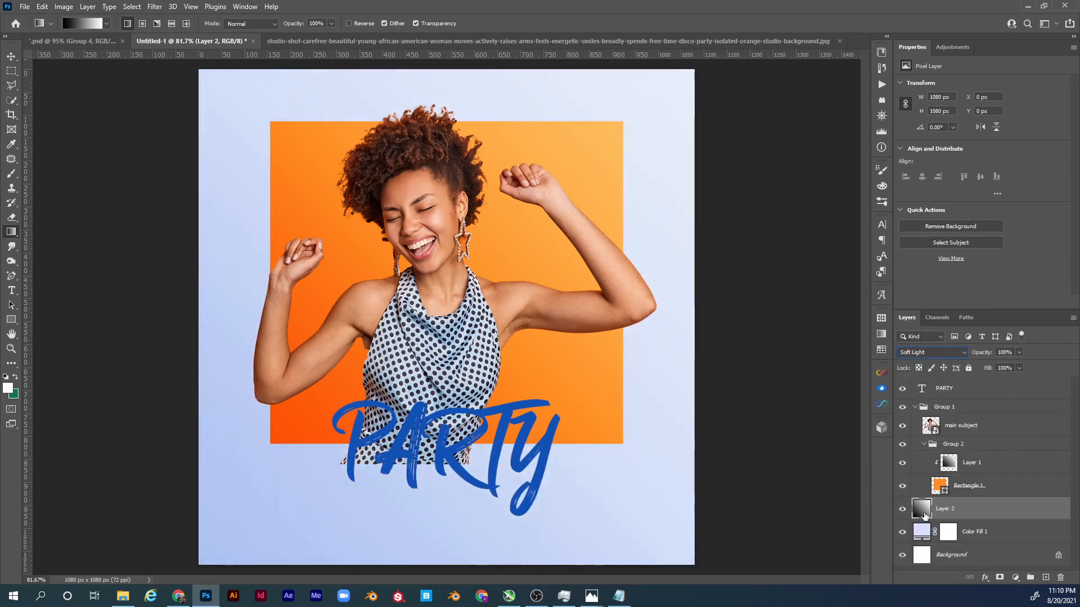
left_click(903, 510)
left_click(903, 510)
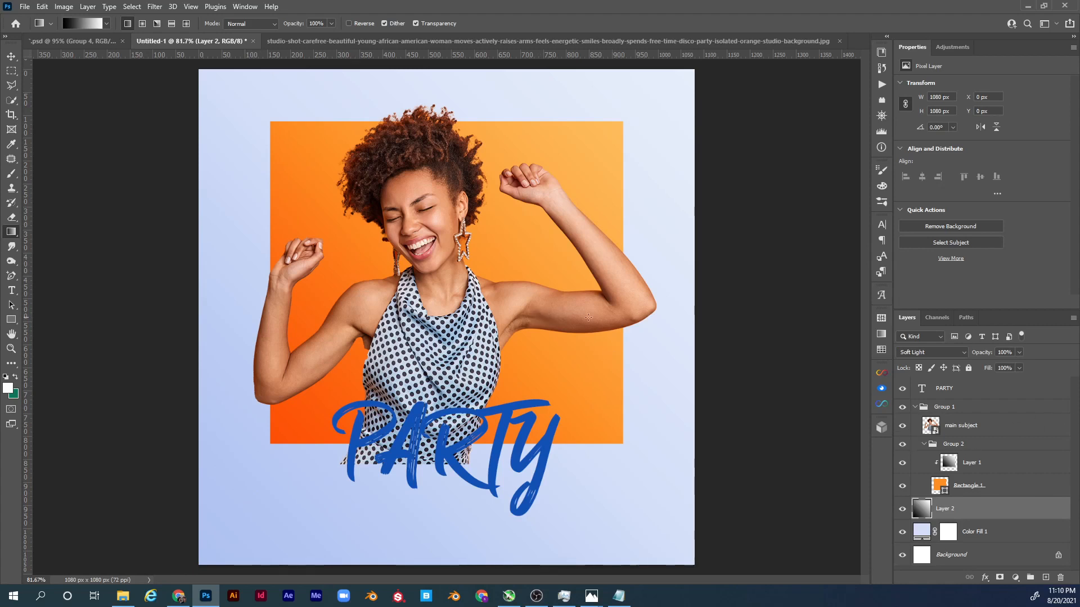
Place the embedded paper texture 1 (2).jpg above the colour fill and enlarge it to about 1628 × 1090 px to cover the canvas
left_click(992, 537)
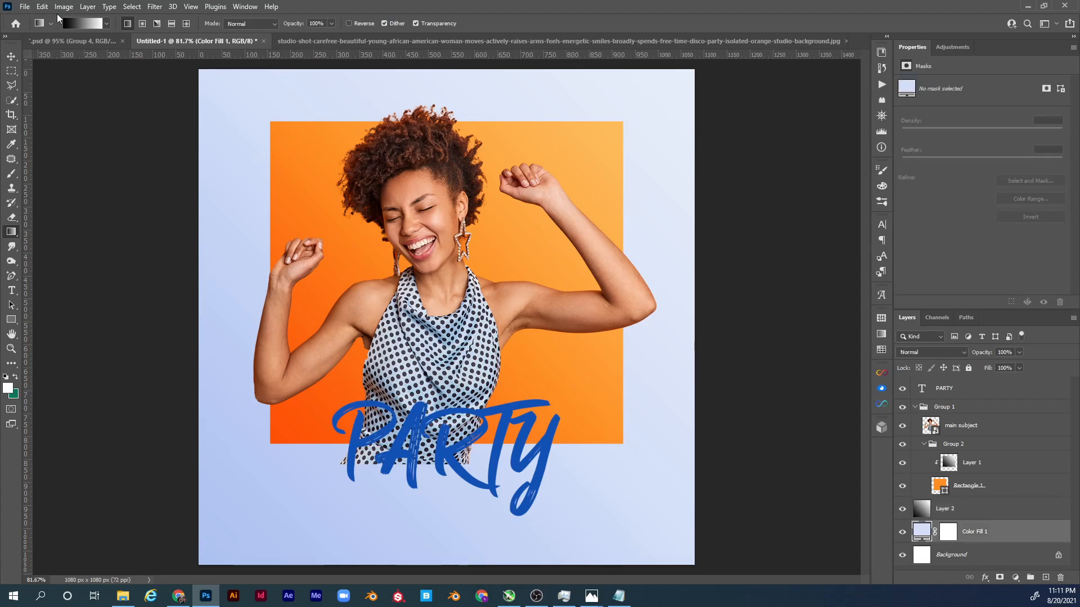
left_click(27, 7)
left_click(113, 249)
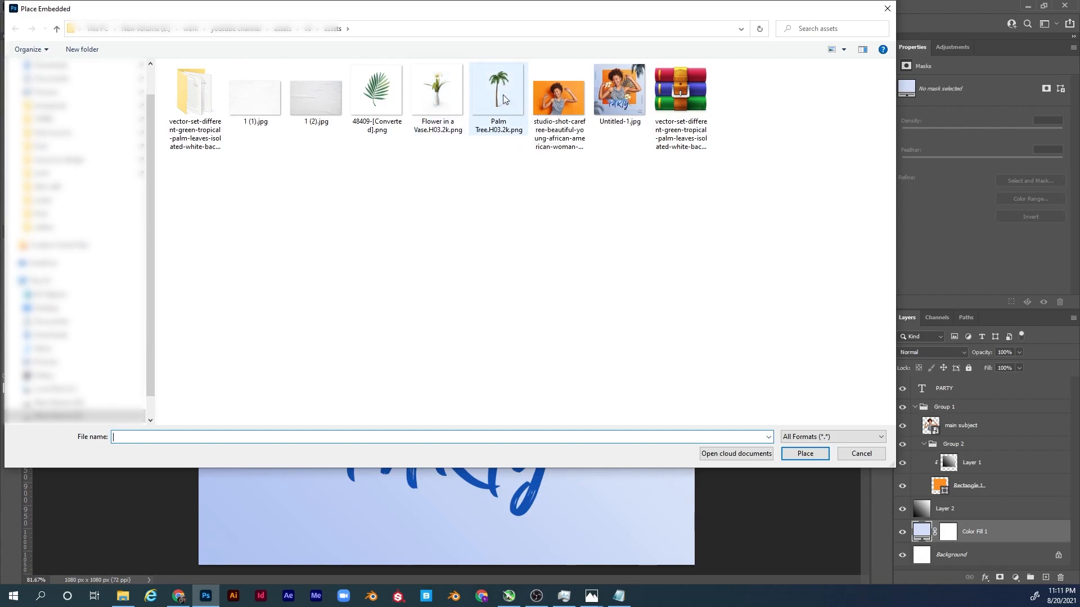
double_click(325, 106)
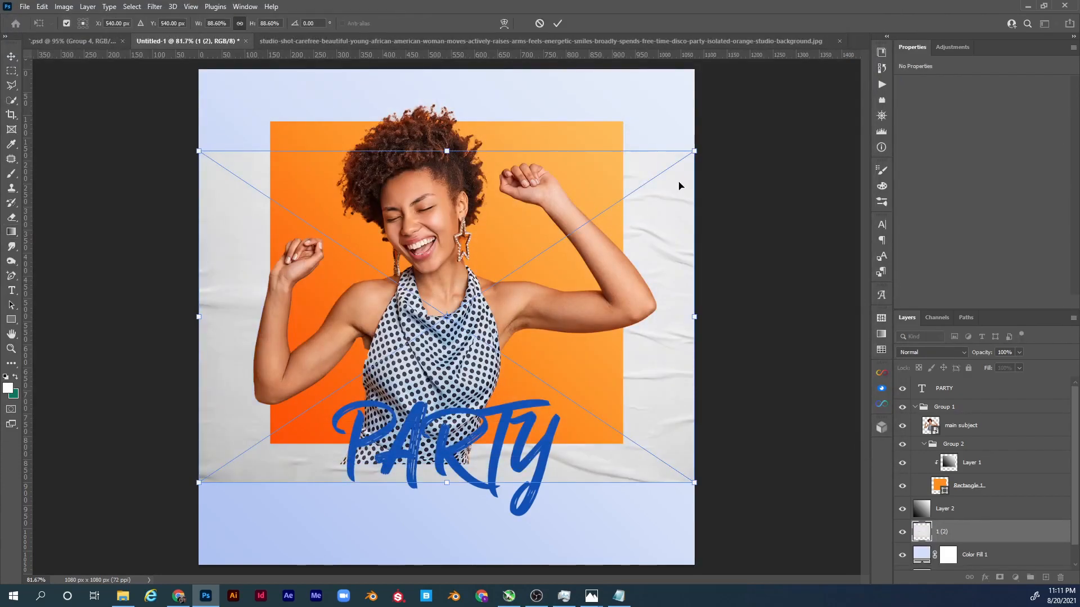
left_click_drag(695, 317, 821, 316)
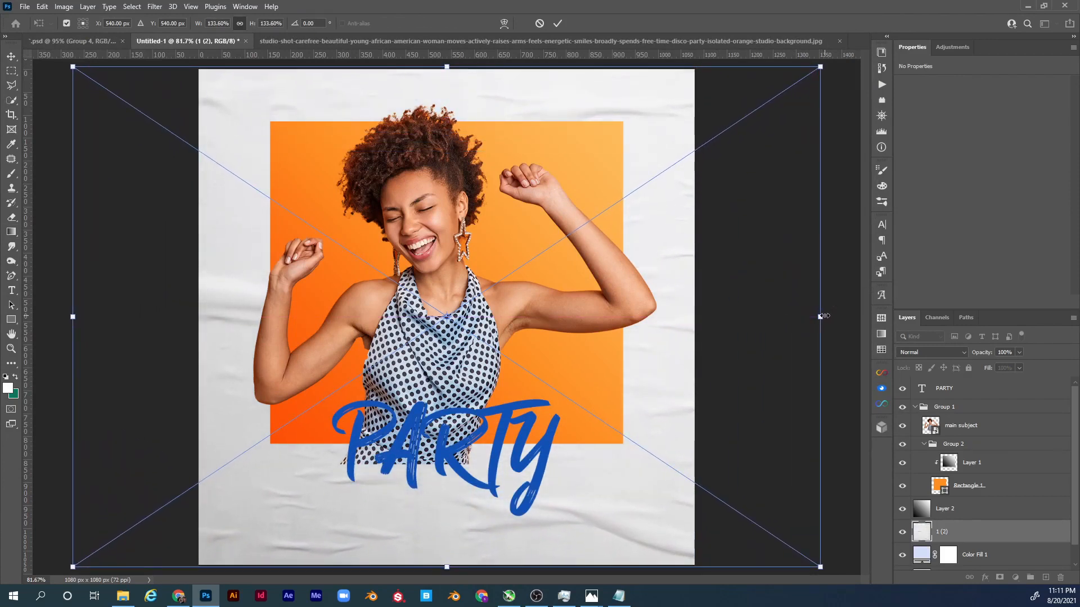
key("Return")
key("g")
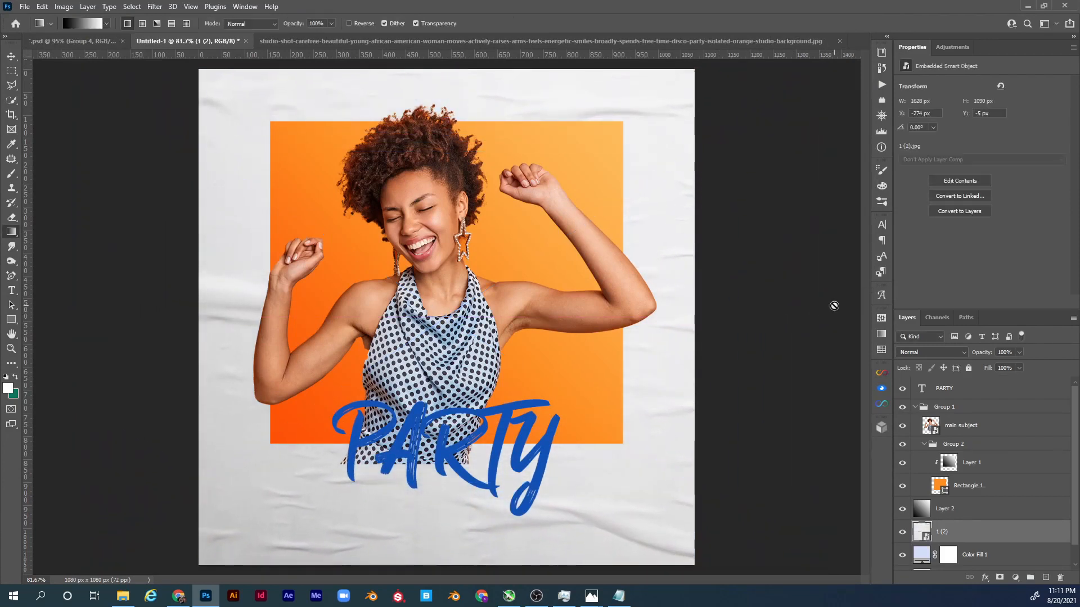
Blend the 1 (2) paper texture as Multiply at 66% opacity
left_click(937, 350)
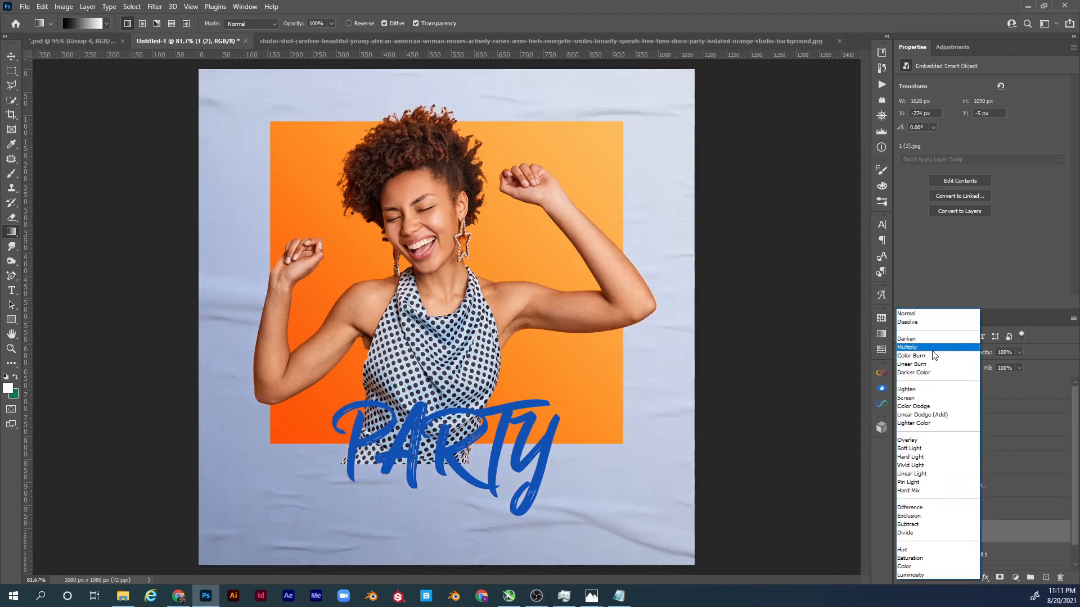
left_click(932, 352)
left_click_drag(978, 356, 956, 356)
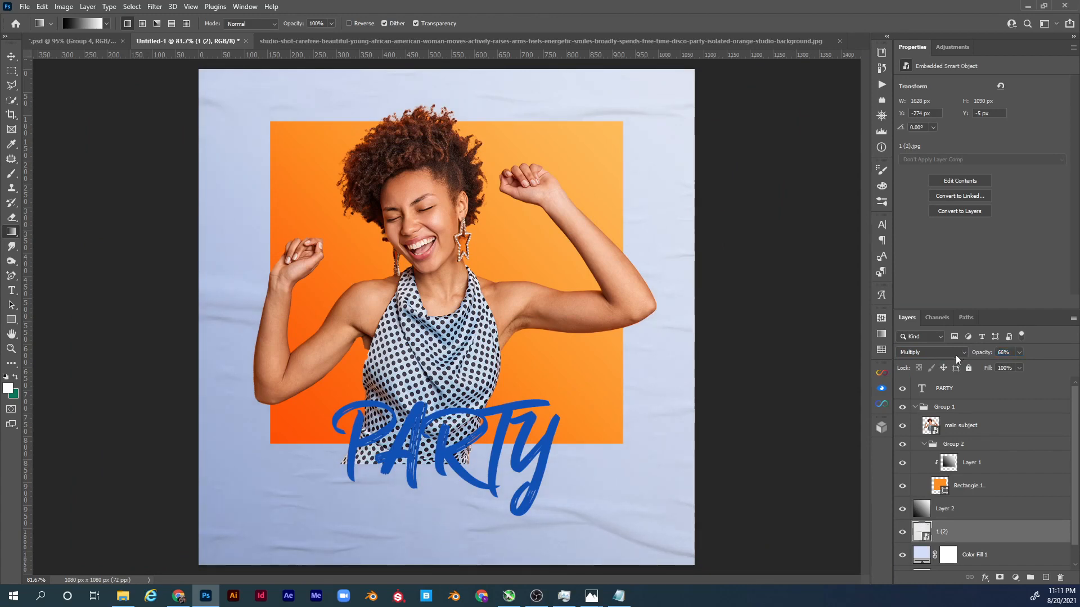
Place the embedded speckled texture 1 (1).jpg above the first texture and enlarge it to about 1650 × 1100 px to cover the canvas
left_click(25, 7)
left_click(112, 251)
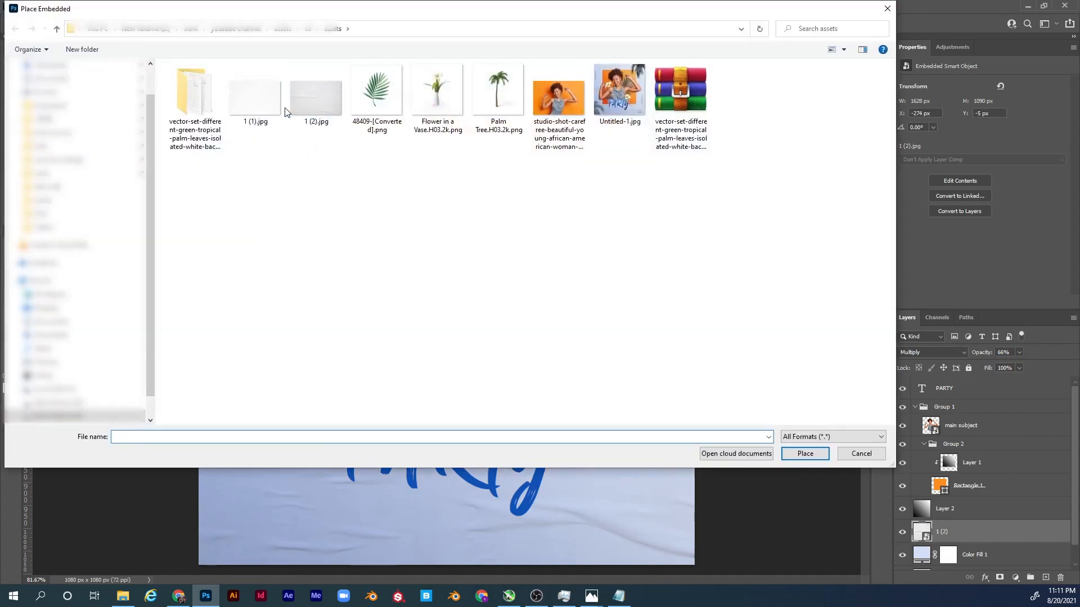
double_click(283, 111)
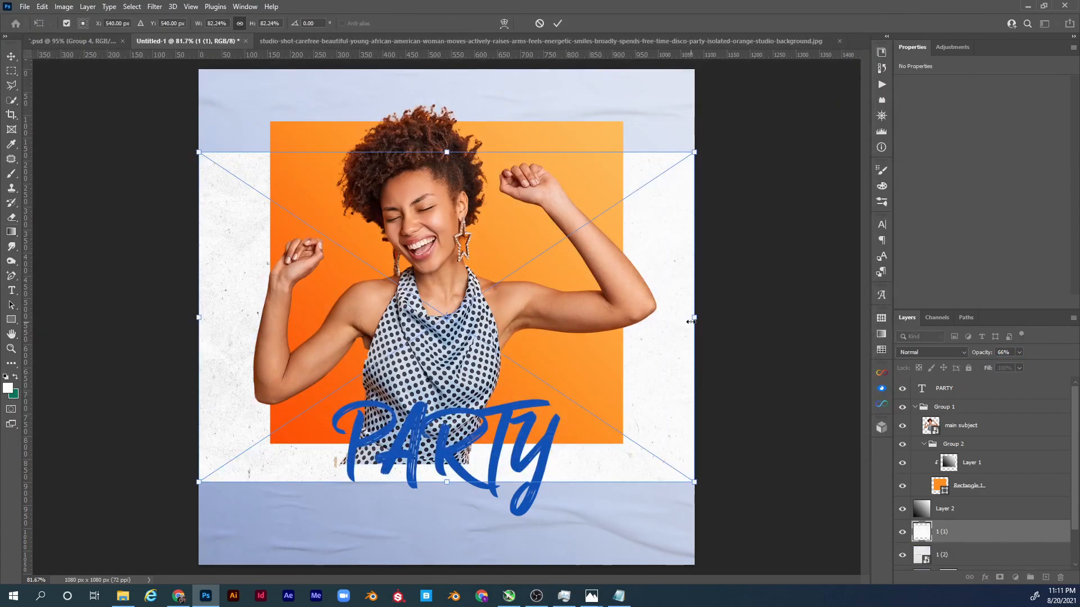
left_click_drag(695, 316, 824, 283)
key("Return")
key("g")
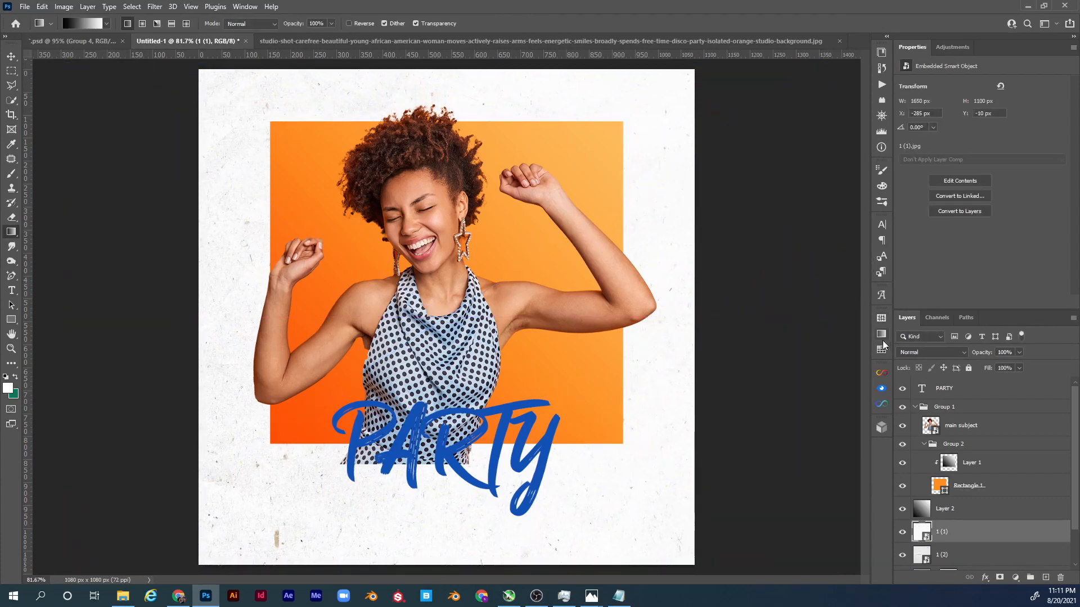
Blend the 1 (1) speckled texture as Multiply at 49% opacity
left_click(908, 355)
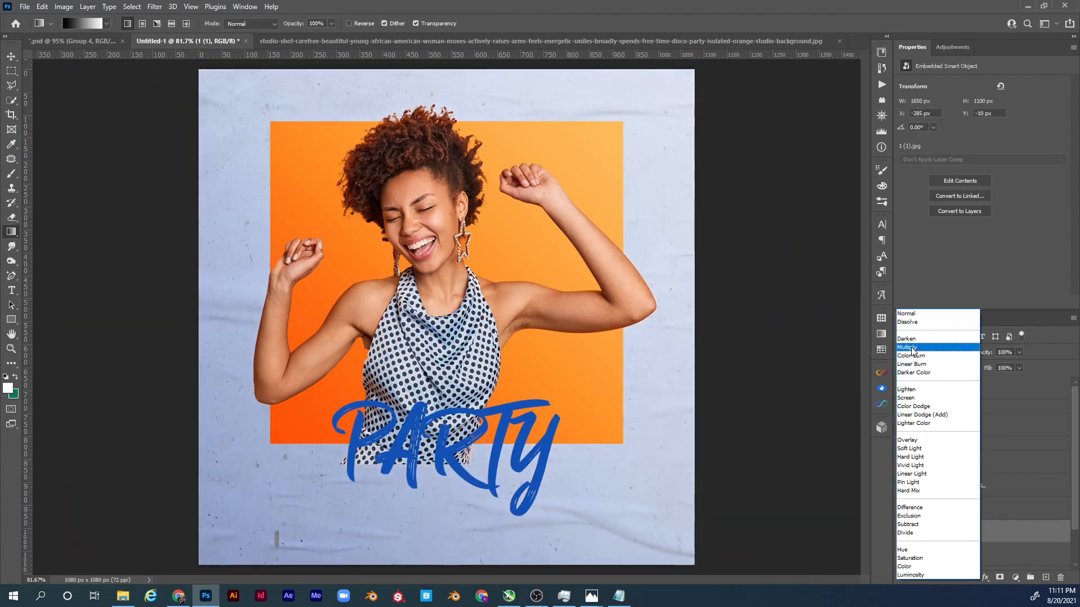
left_click(911, 348)
left_click_drag(981, 357, 950, 363)
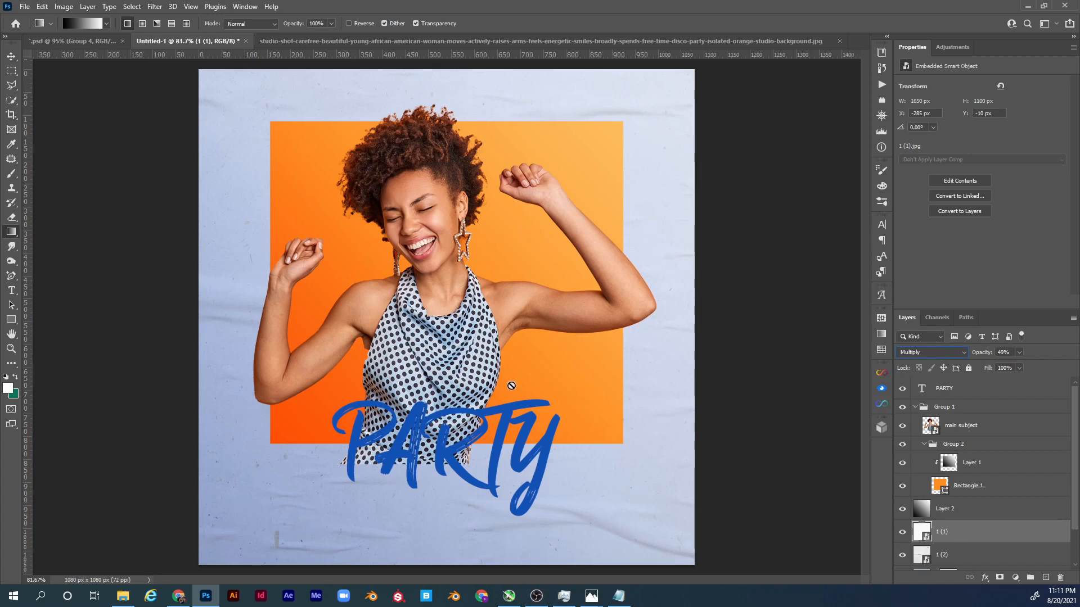
left_click(487, 432)
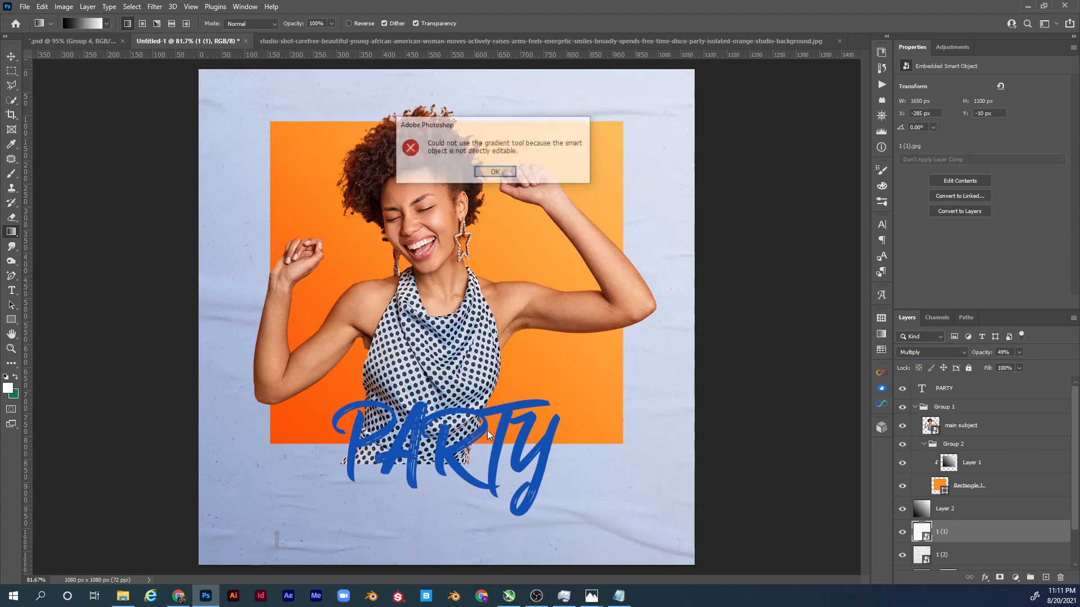
Dismiss the gradient tool error, select the PARTY text and examine the finished reference poster in Untitled-1.jpg
left_click(495, 172)
key("v")
left_click(461, 456)
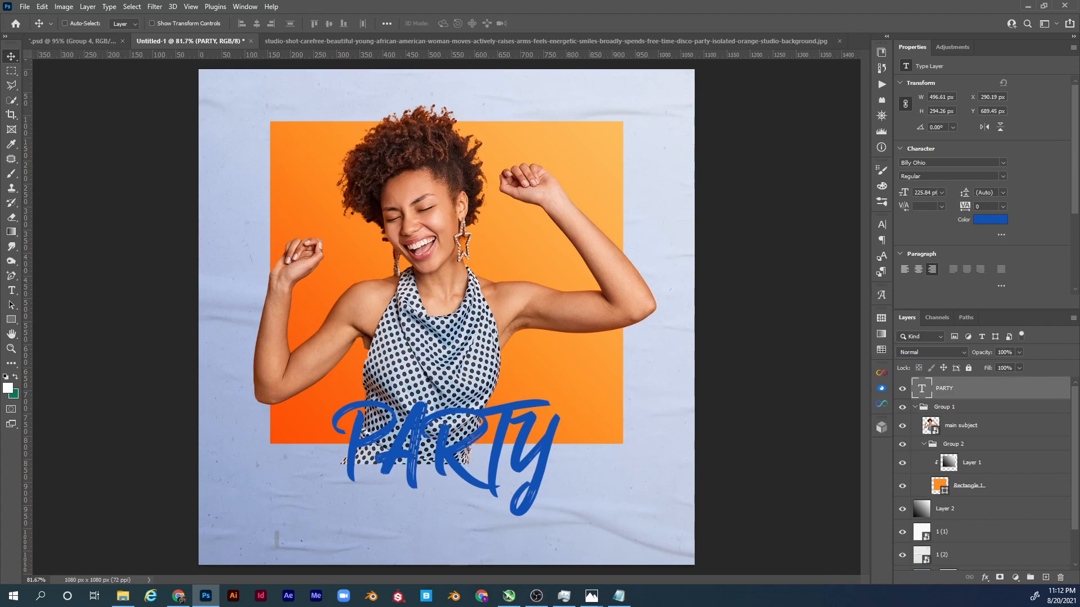
left_click_drag(0, 23, 495, 35)
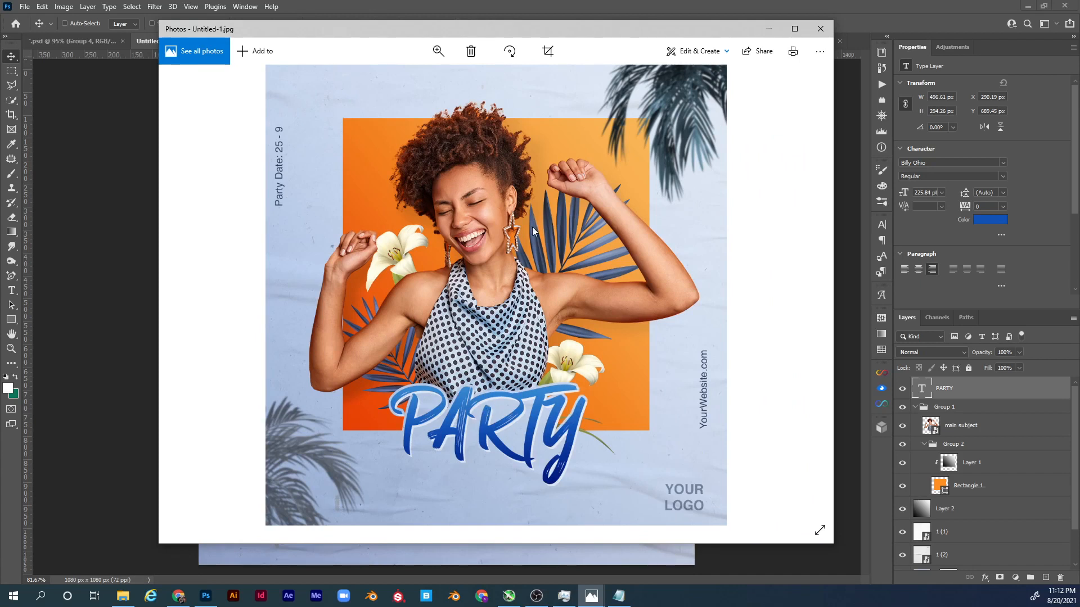
left_click_drag(586, 33, 0, 50)
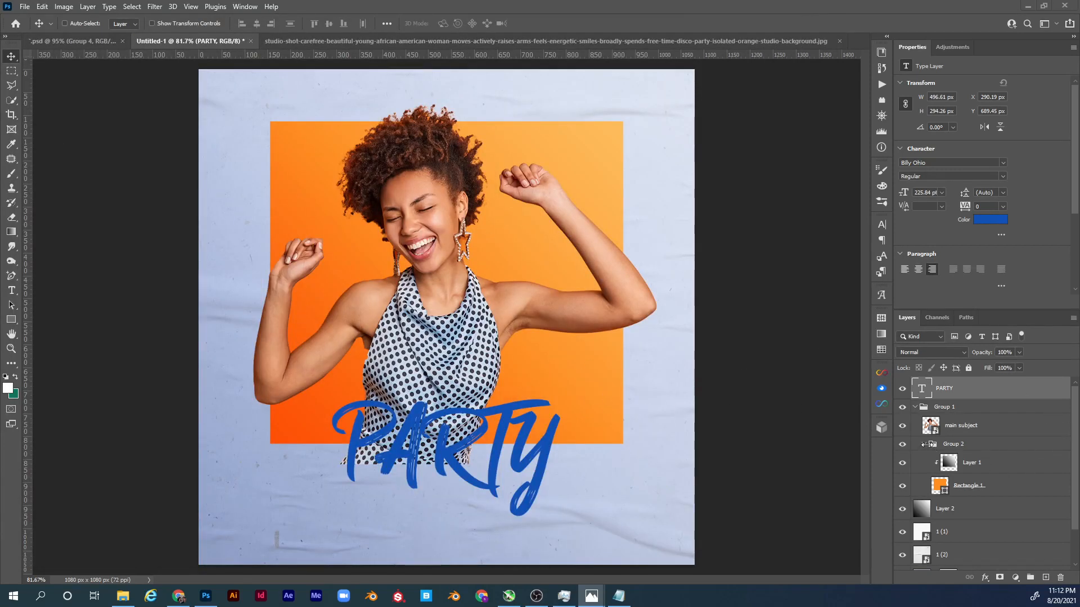
Collapse Group 1, check its contents by toggling its visibility, and rename the group as main
left_click(925, 428)
left_click(914, 407)
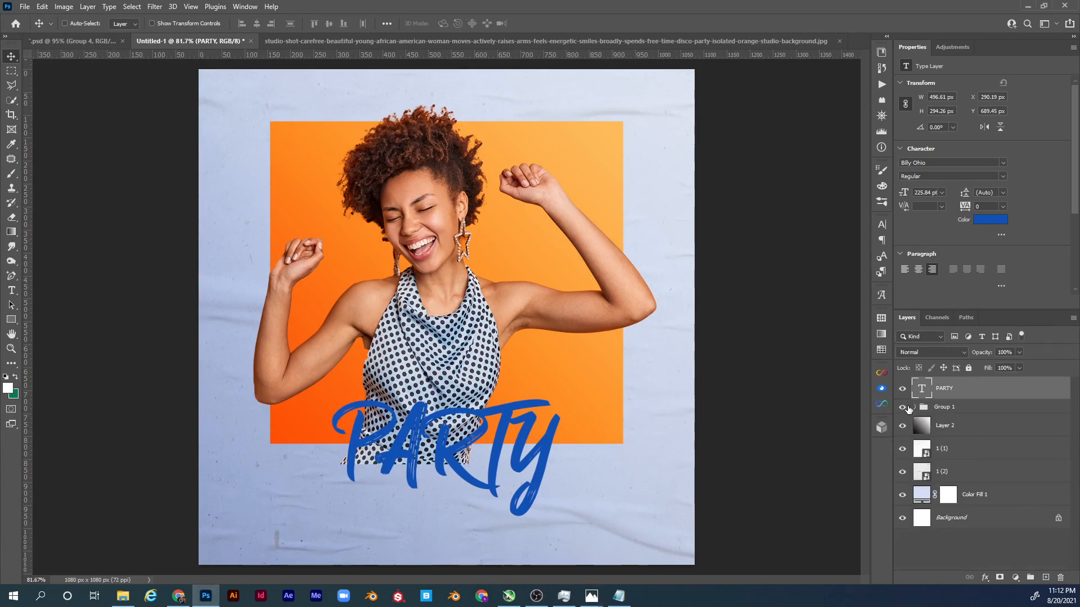
left_click(903, 407)
left_click(902, 407)
double_click(949, 410)
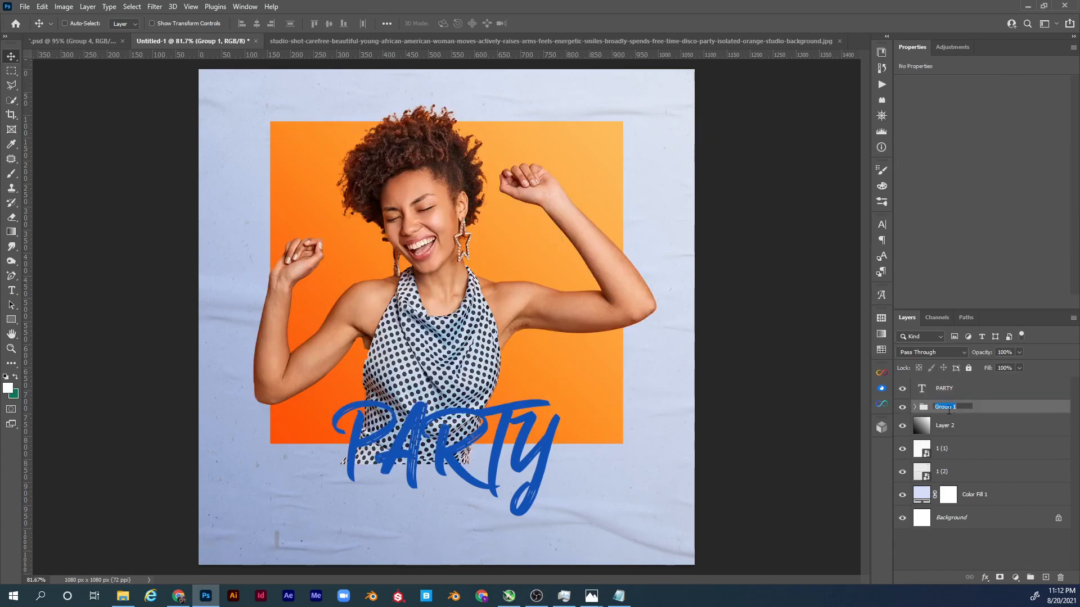
type("main")
key("Return")
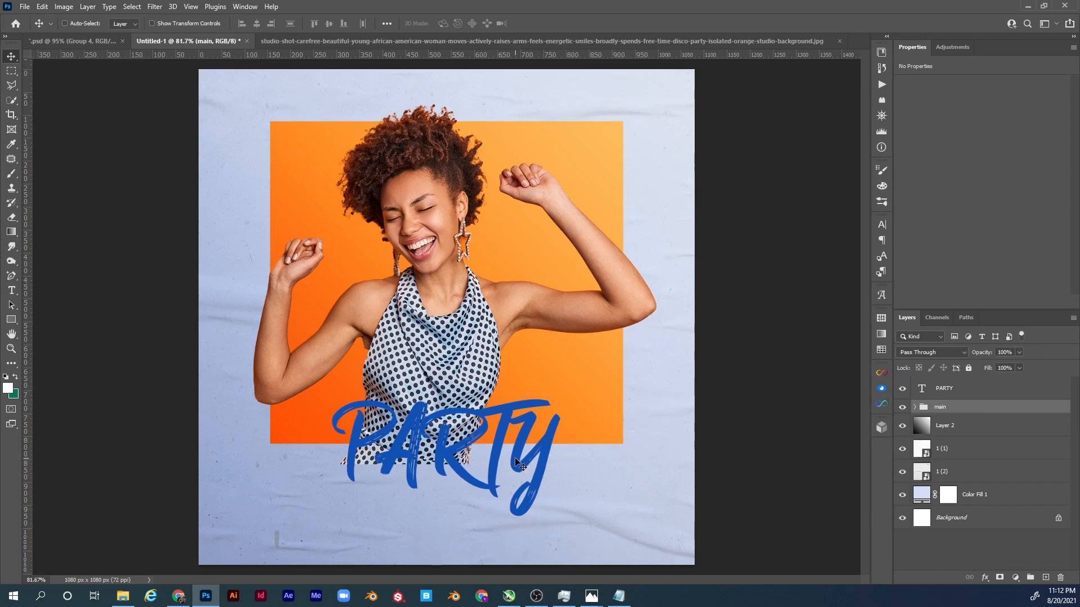
Load the PARTY lettering's outline as a selection and expand it by 6 pixels
key("ctrl")
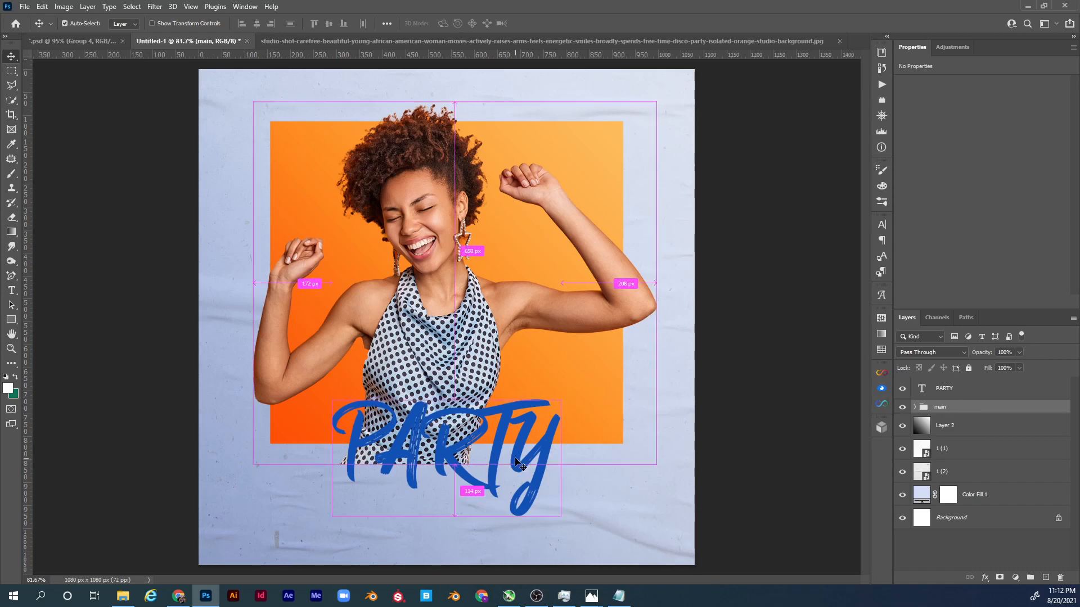
left_click(517, 462, "ctrl")
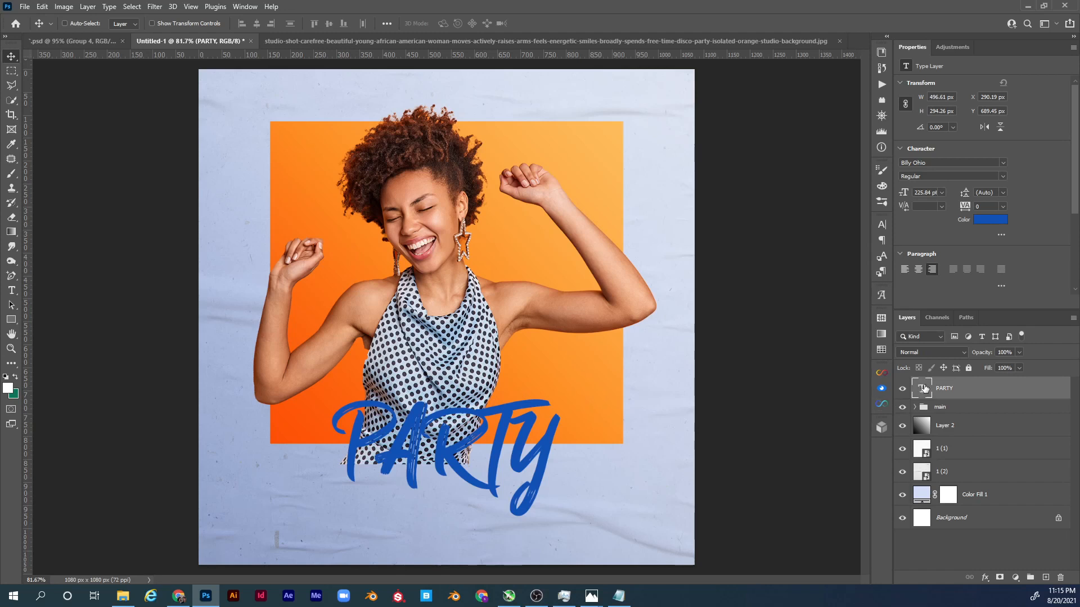
key("ctrl")
left_click(922, 392, "ctrl")
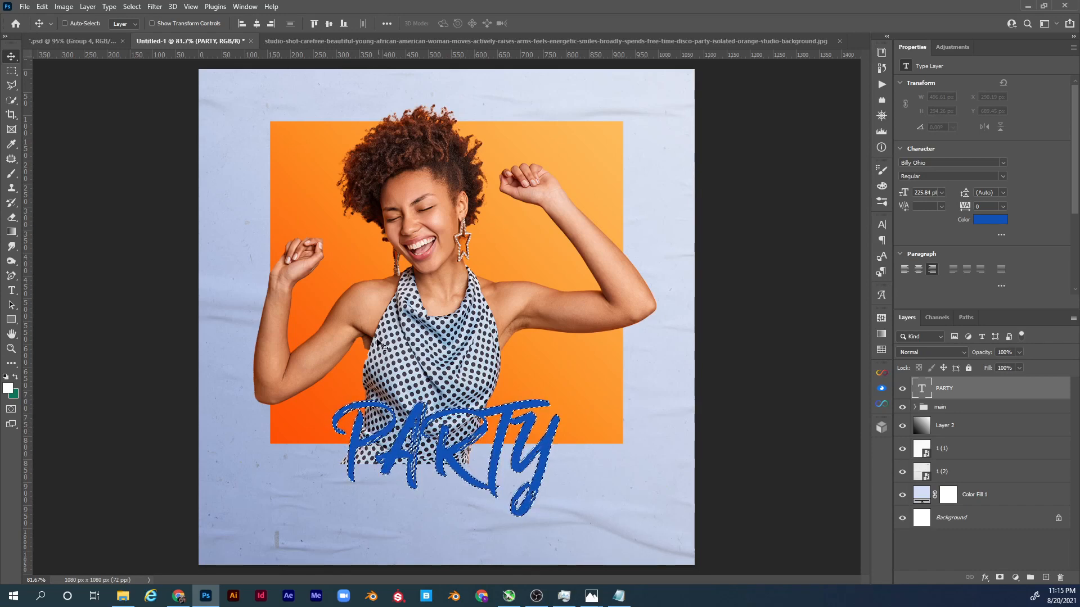
left_click(131, 7)
mouse_move(212, 176)
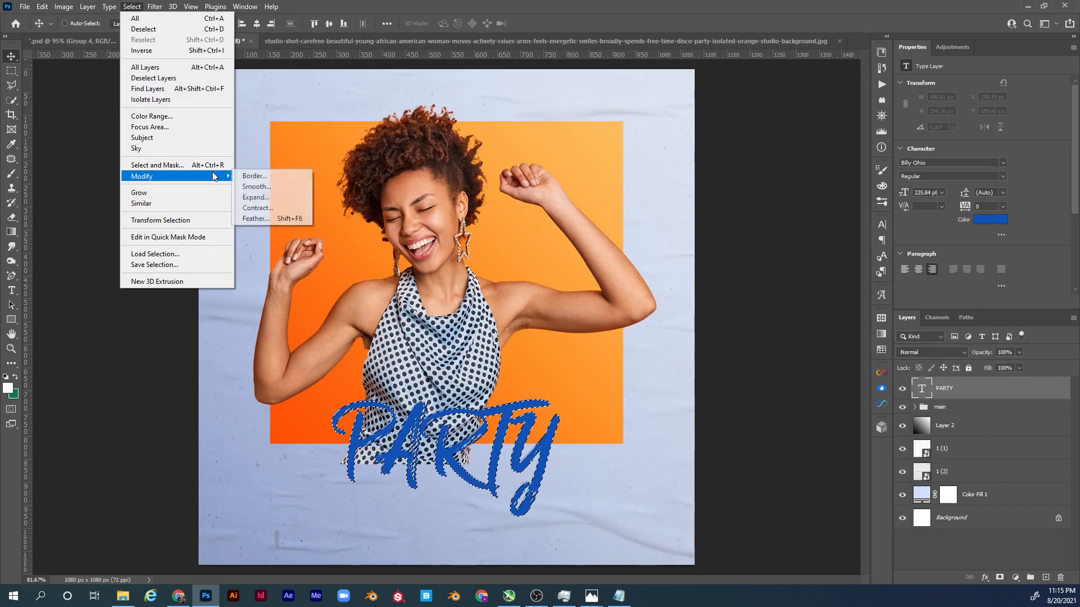
left_click(257, 197)
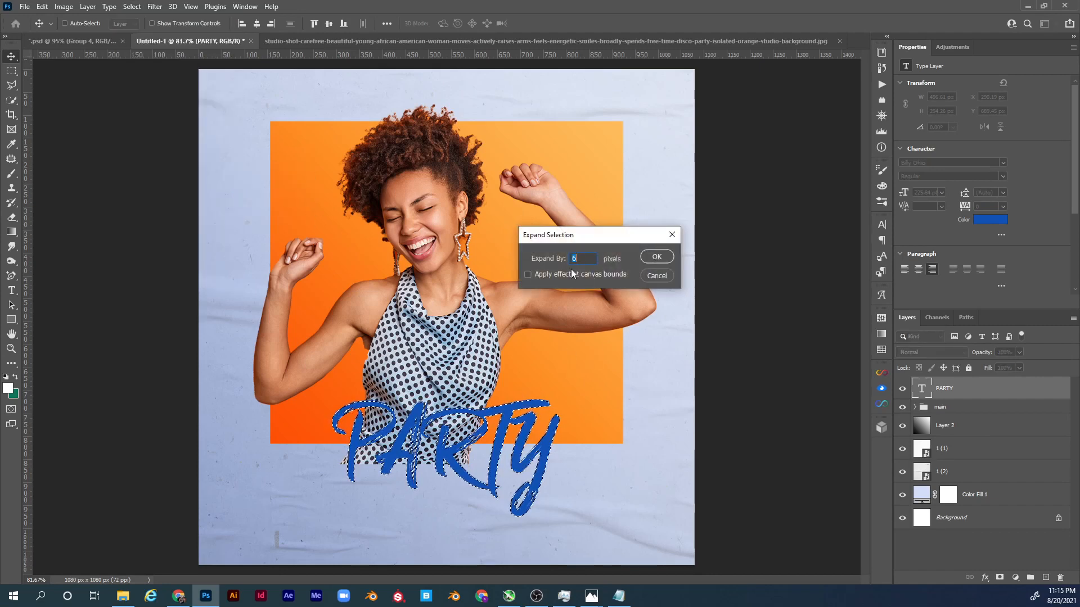
left_click(657, 259)
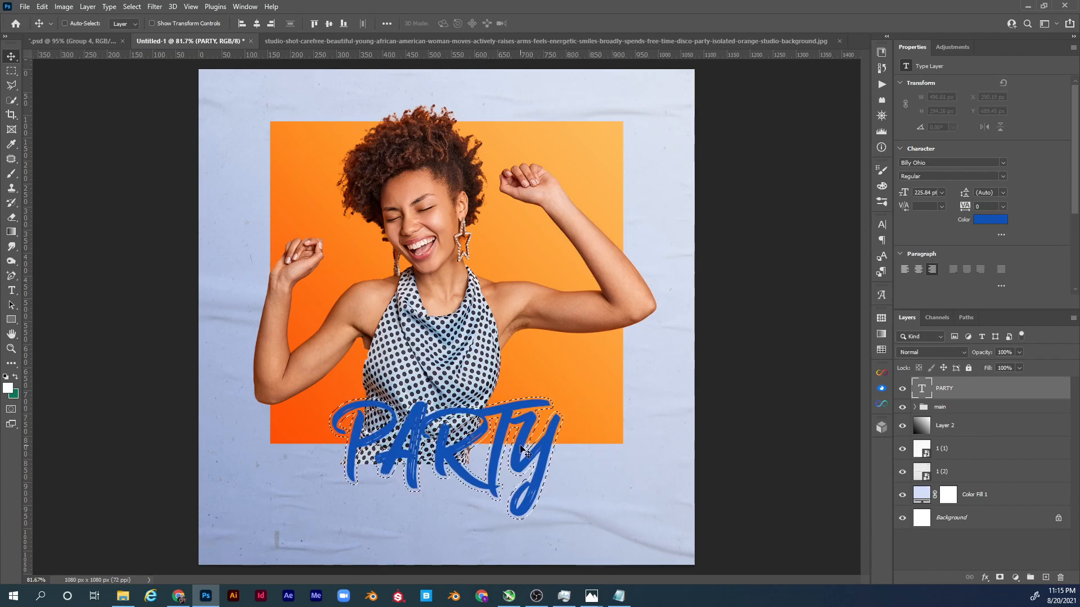
Add a layer mask to the main group from the expanded selection, inverted so the PARTY outline is cut out of the group
left_click(939, 410)
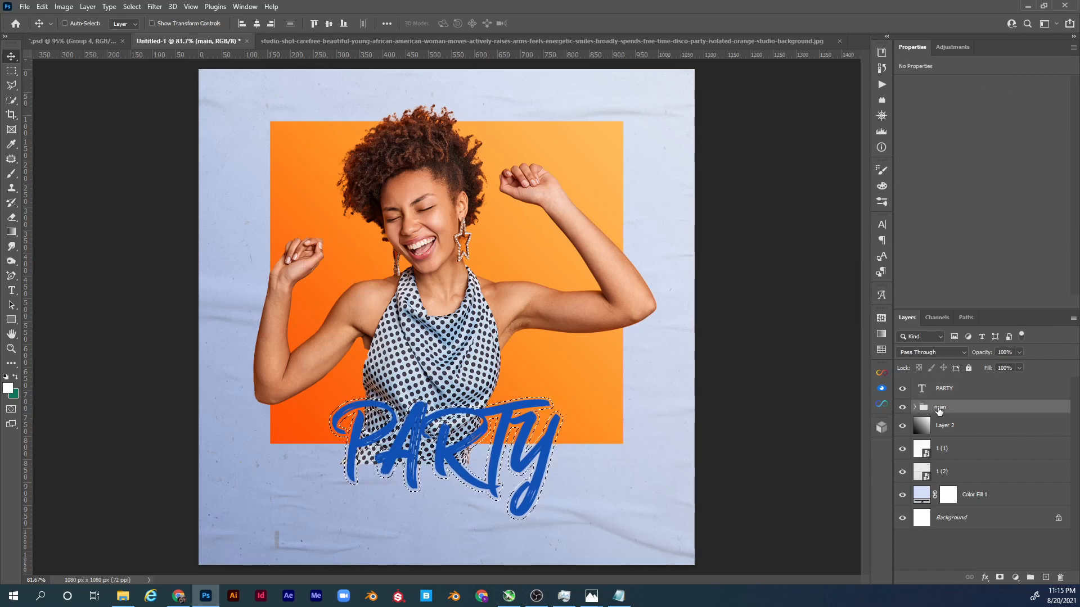
left_click(1000, 579)
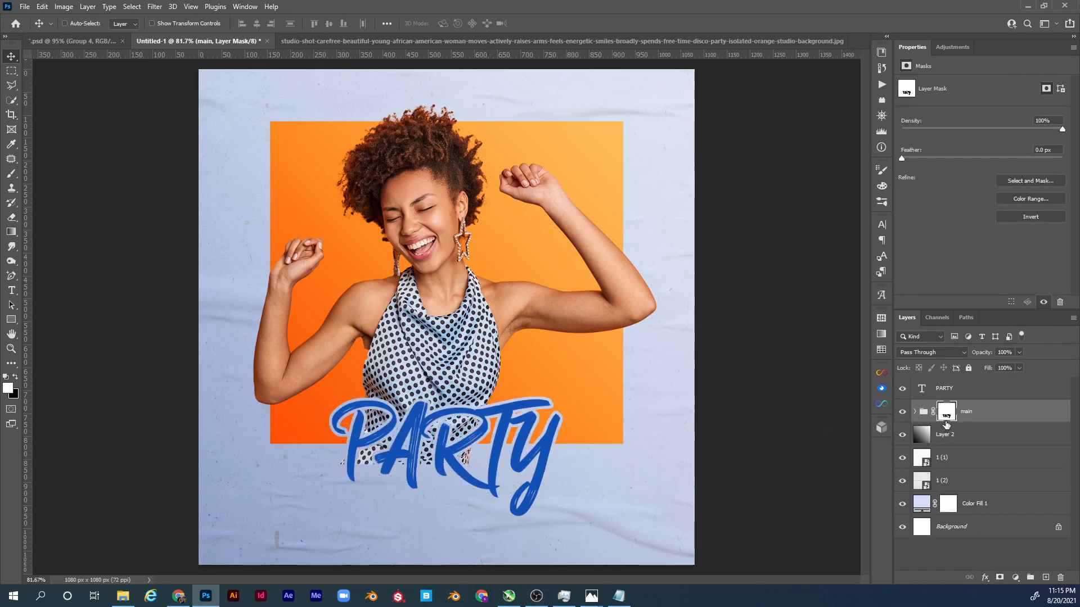
key("ctrl+z")
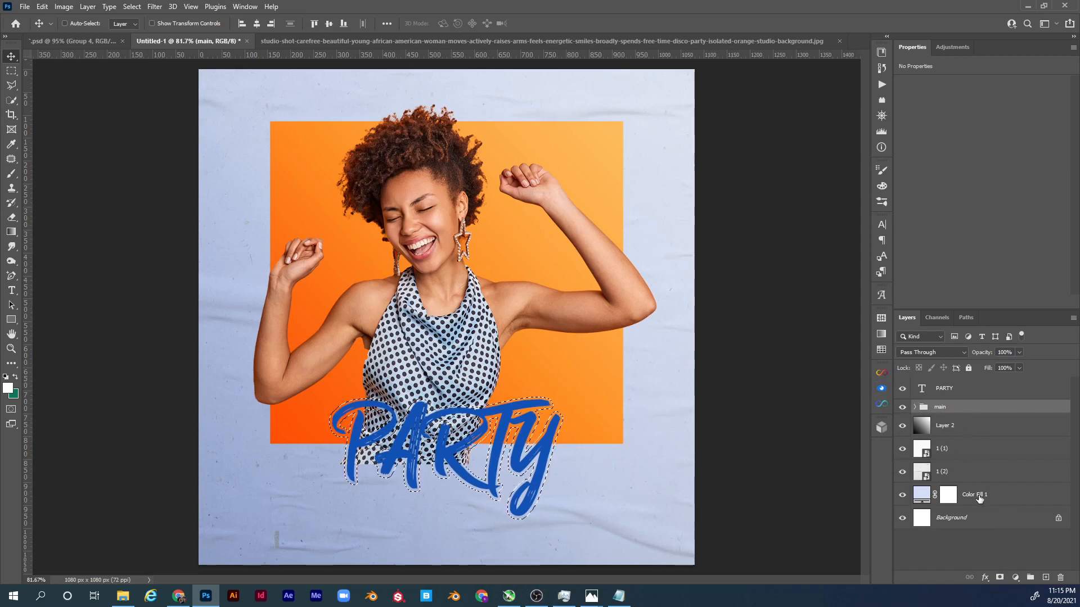
left_click(999, 578)
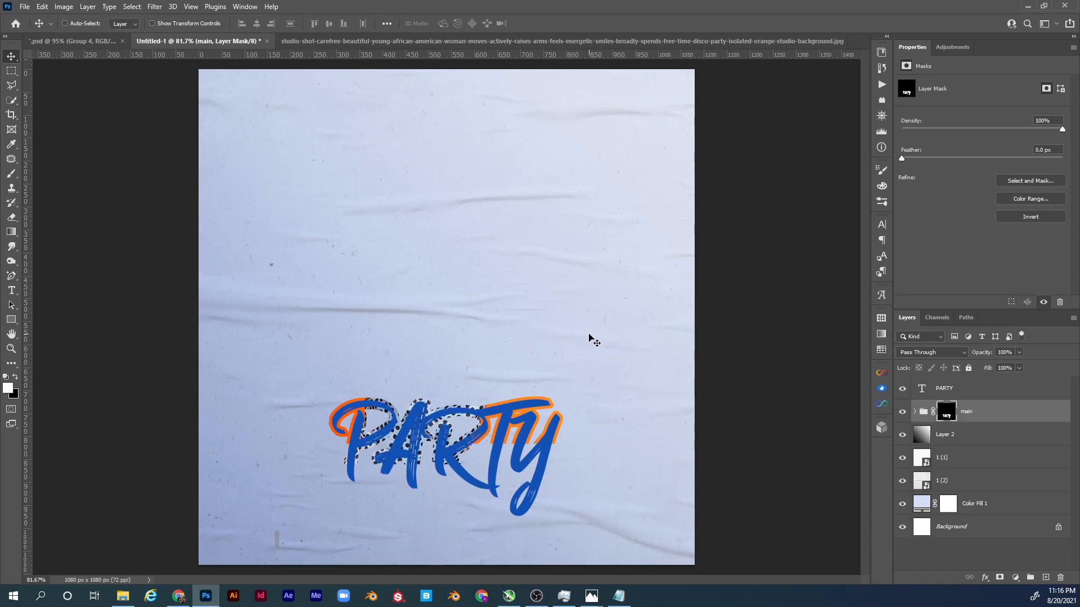
key("ctrl+d")
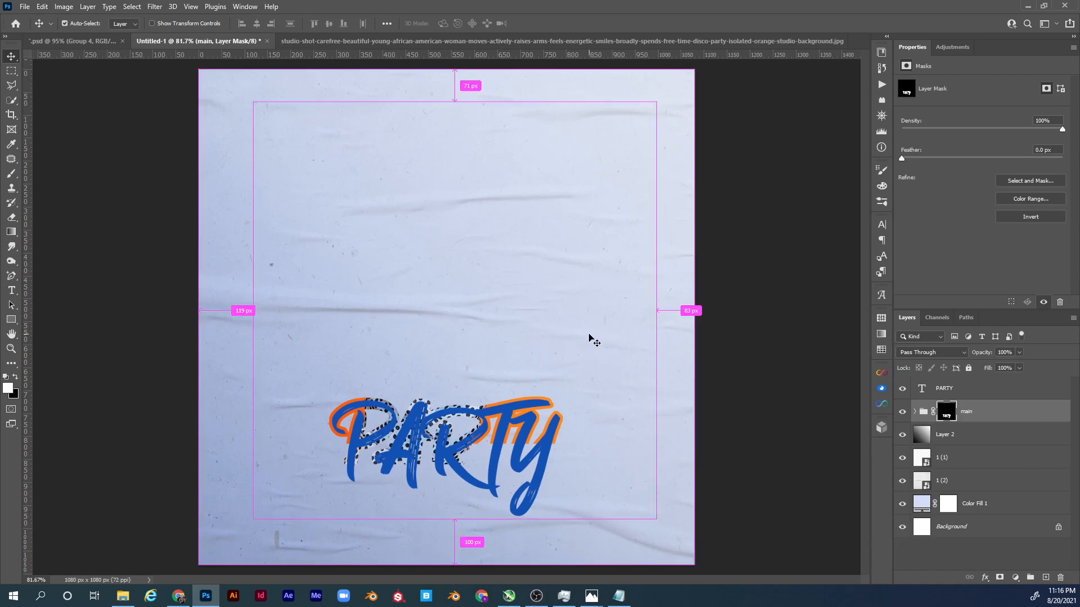
key("ctrl+i")
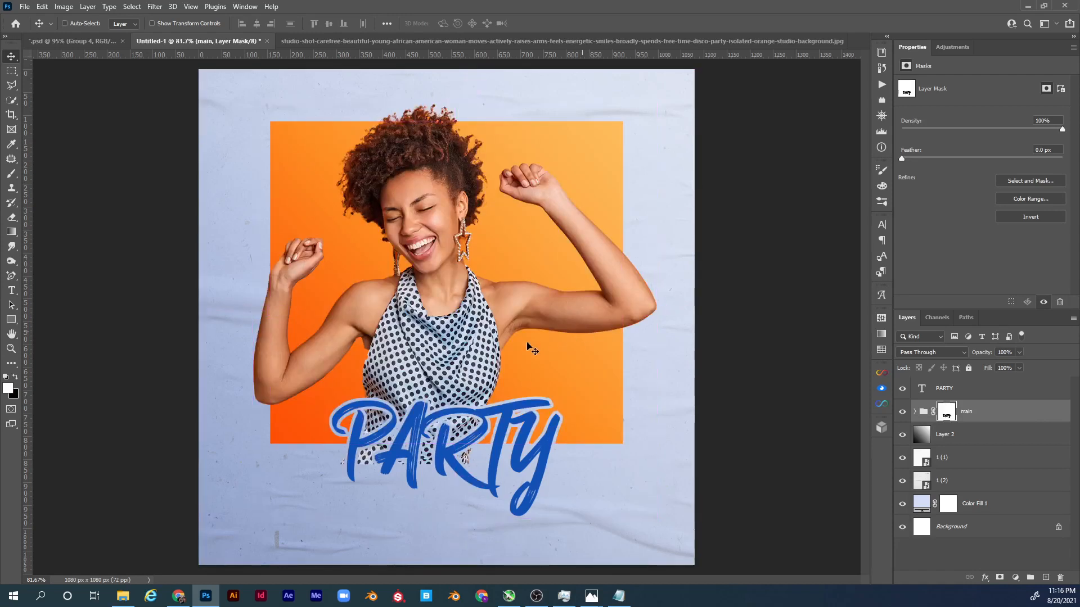
Prepare the Brush tool for the main group's mask with the foreground colour set to black (000000)
key("z")
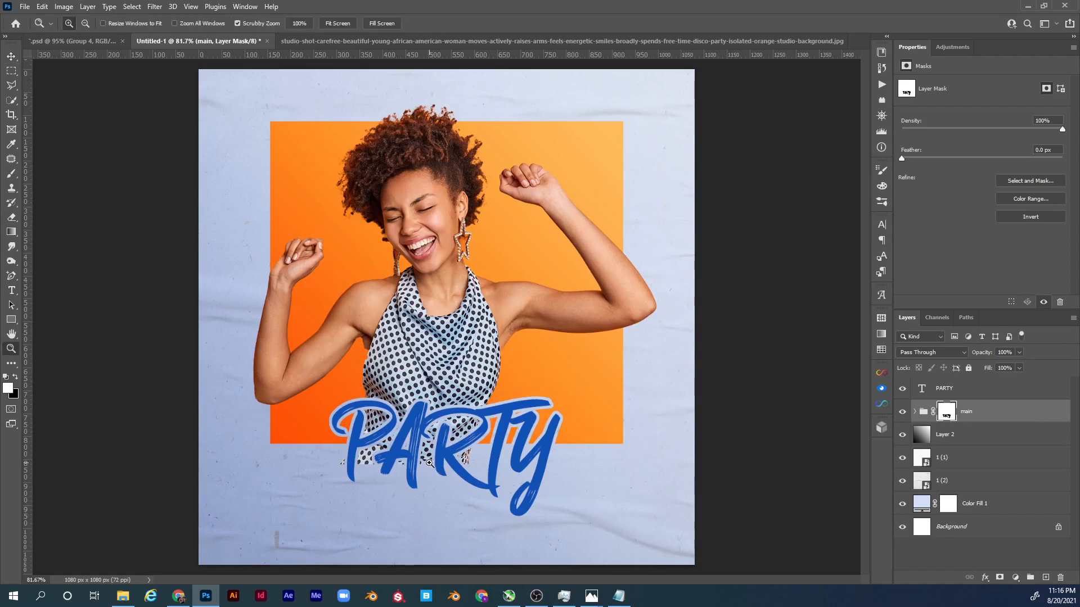
left_click_drag(432, 464, 506, 420)
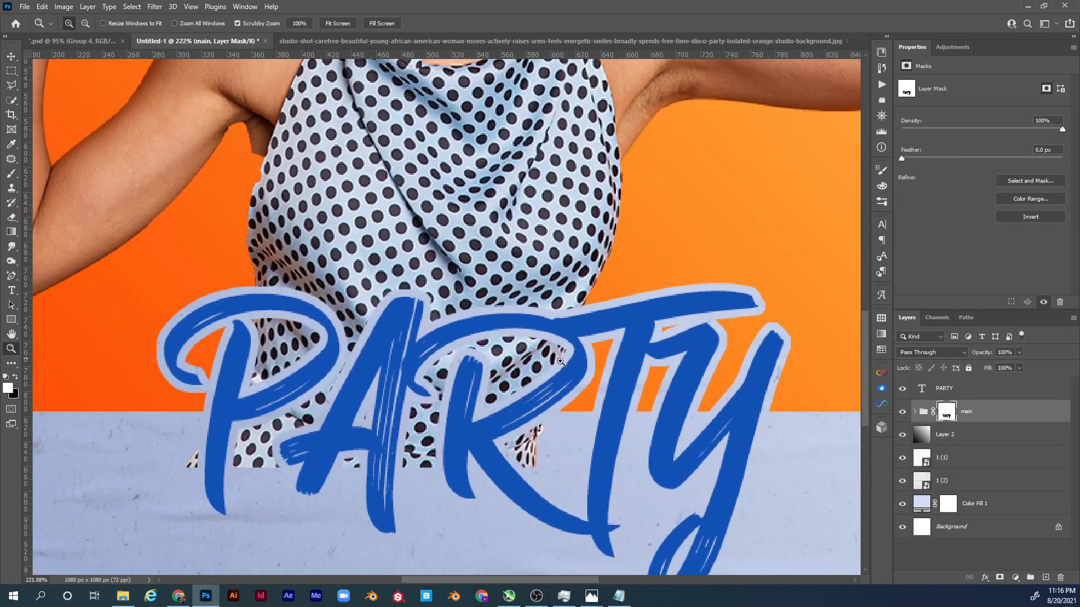
key("b")
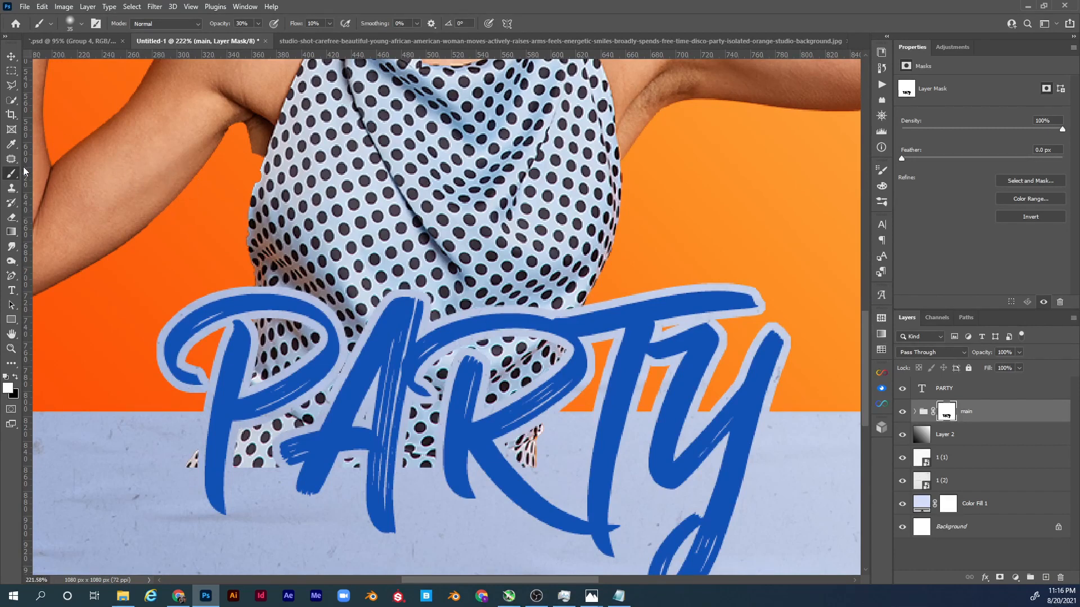
left_click(8, 388)
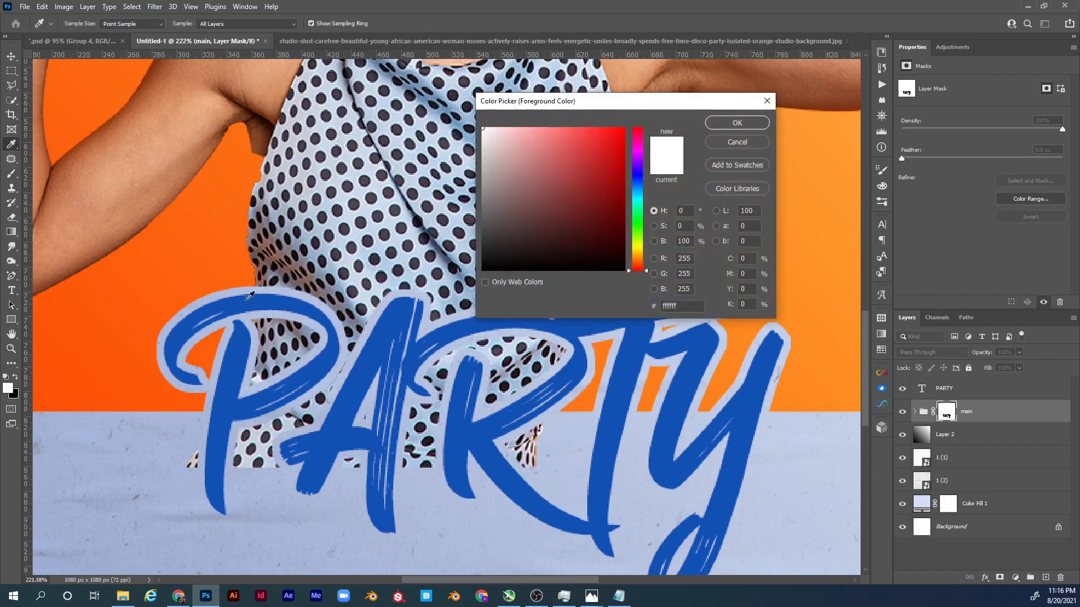
type("000000")
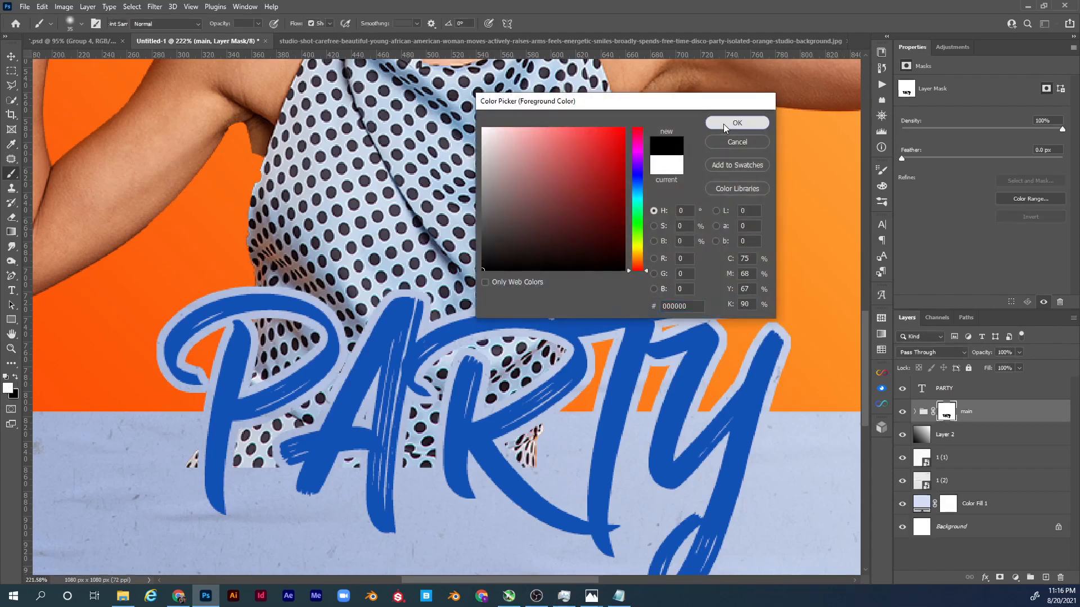
left_click(736, 123)
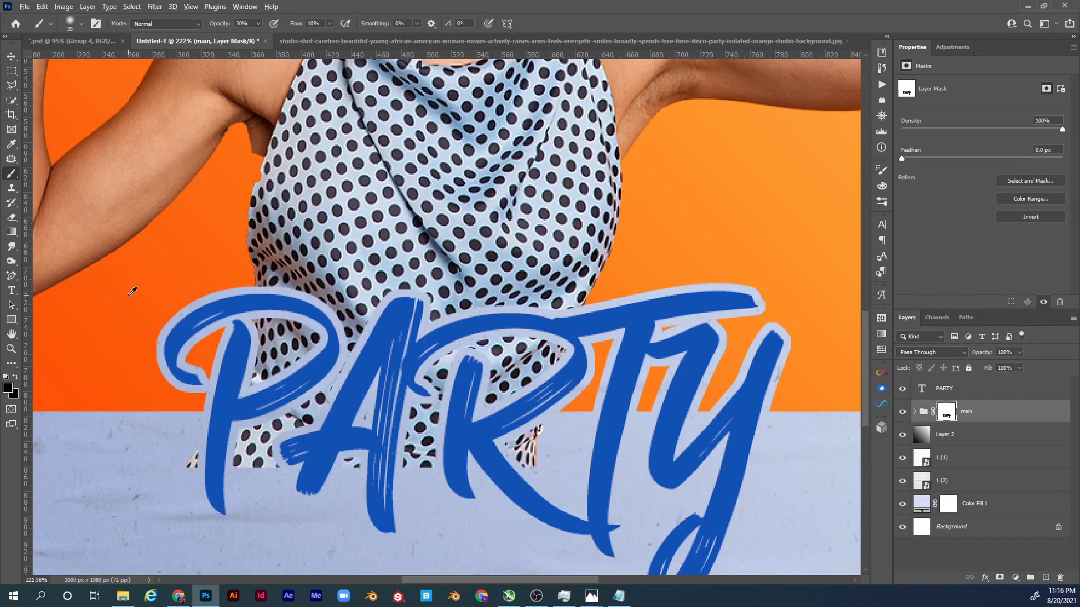
key("x")
left_click(9, 389)
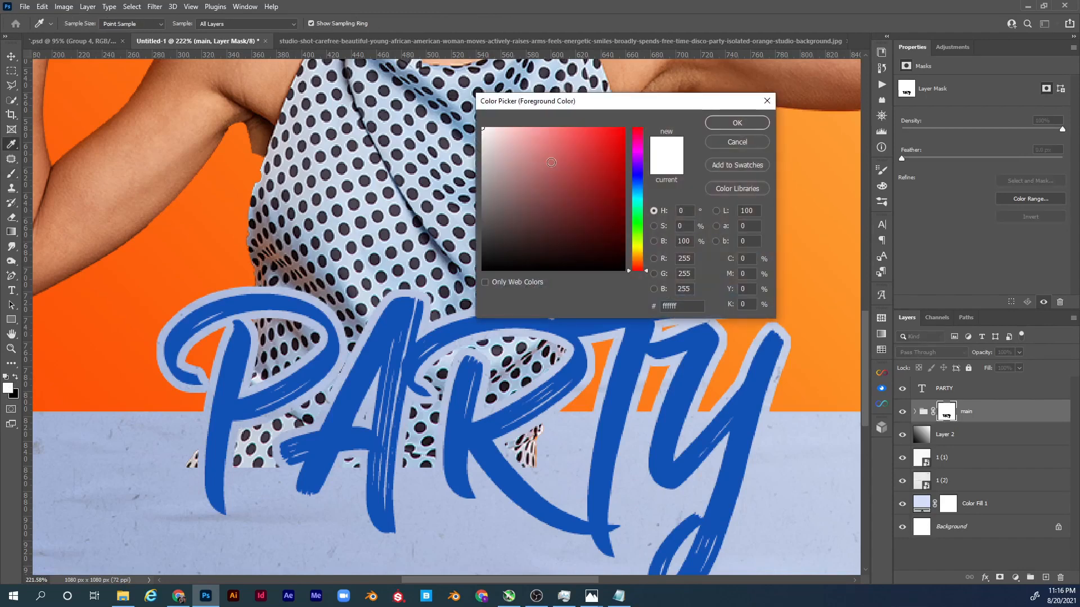
left_click(612, 154)
left_click(711, 127)
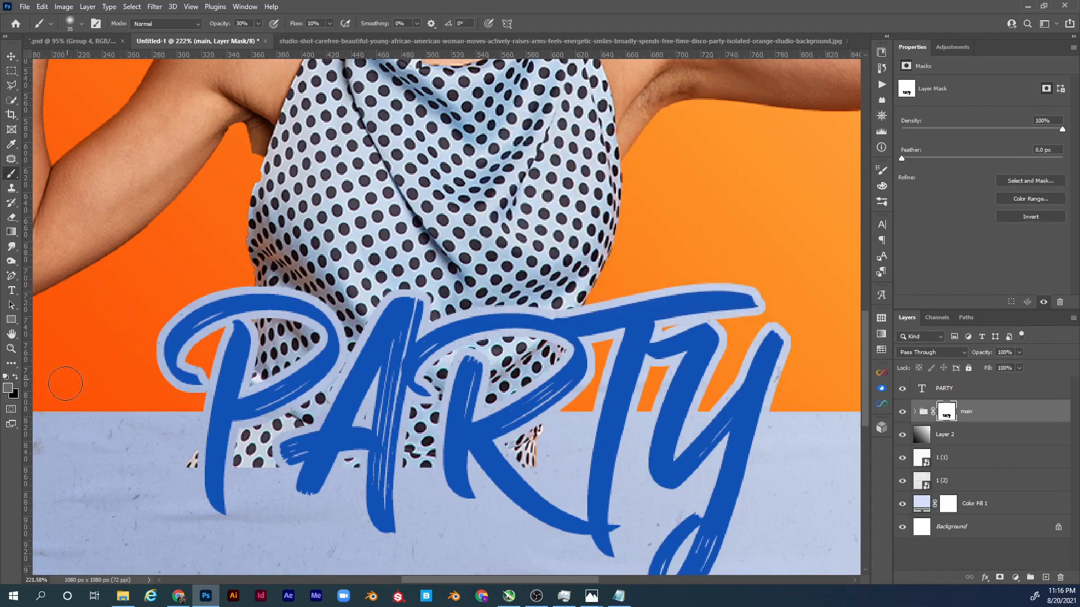
left_click(13, 394)
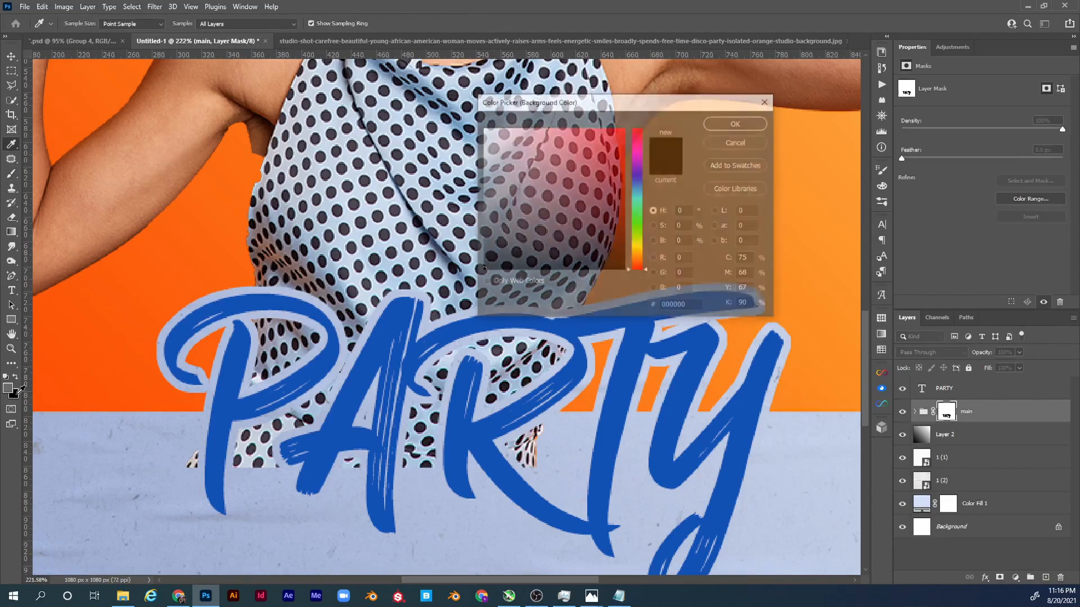
left_click(611, 191)
left_click(754, 124)
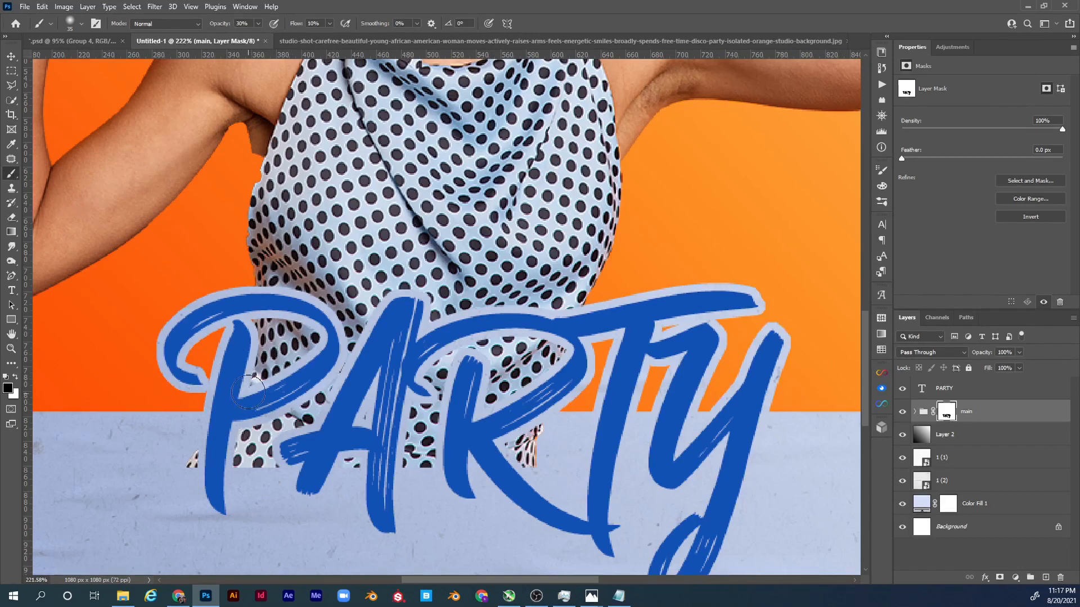
With a 35 px brush at 100% hardness, opacity and flow, mask out the dress remnants inside and below the PARTY lettering
right_click(287, 271)
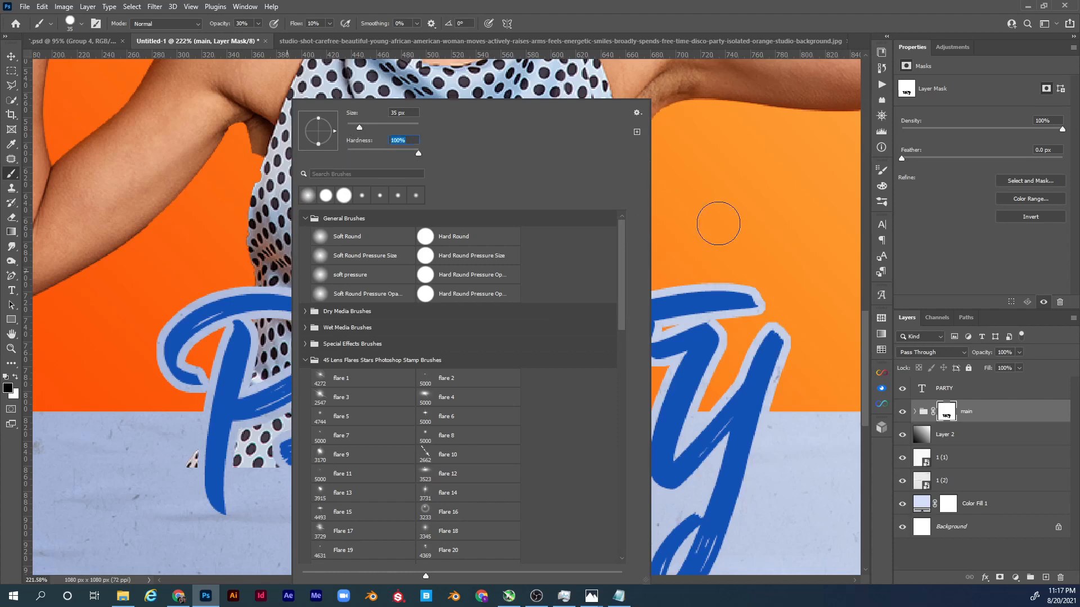
left_click(948, 413)
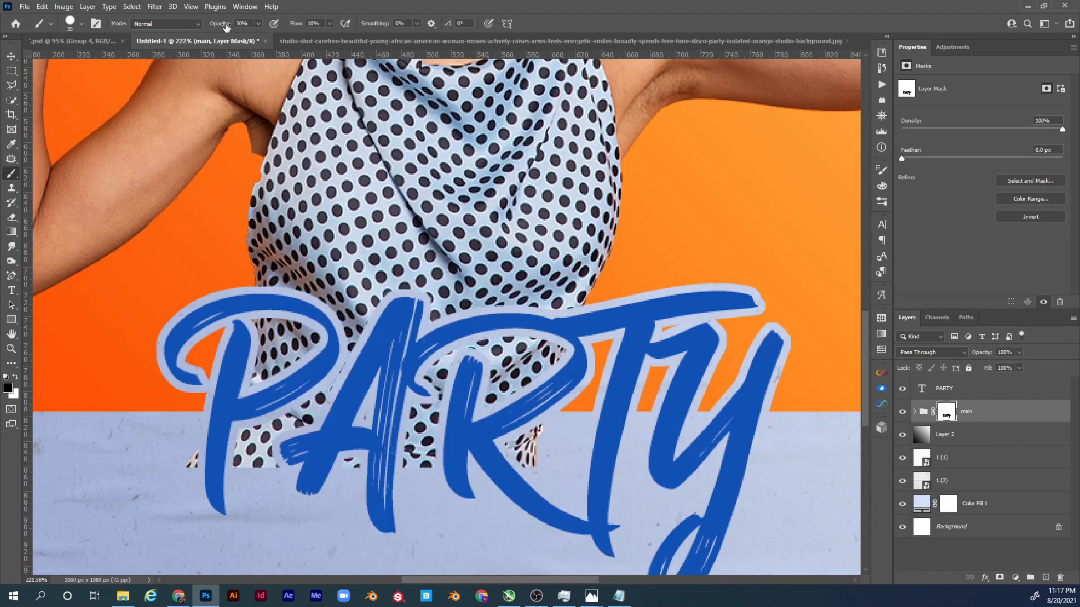
left_click_drag(221, 25, 329, 29)
mouse_move(264, 338)
left_mouse_down()
mouse_move(307, 351)
mouse_move(259, 360)
mouse_move(269, 374)
mouse_move(226, 442)
mouse_move(193, 467)
mouse_move(272, 457)
mouse_move(336, 381)
mouse_move(346, 450)
mouse_move(361, 460)
mouse_move(373, 413)
mouse_move(459, 362)
mouse_move(519, 347)
mouse_move(550, 357)
mouse_move(418, 446)
mouse_move(455, 387)
mouse_move(481, 464)
mouse_move(502, 467)
mouse_move(522, 441)
mouse_move(528, 457)
mouse_move(529, 438)
mouse_move(560, 433)
mouse_move(606, 355)
mouse_move(675, 346)
mouse_move(624, 410)
left_mouse_up()
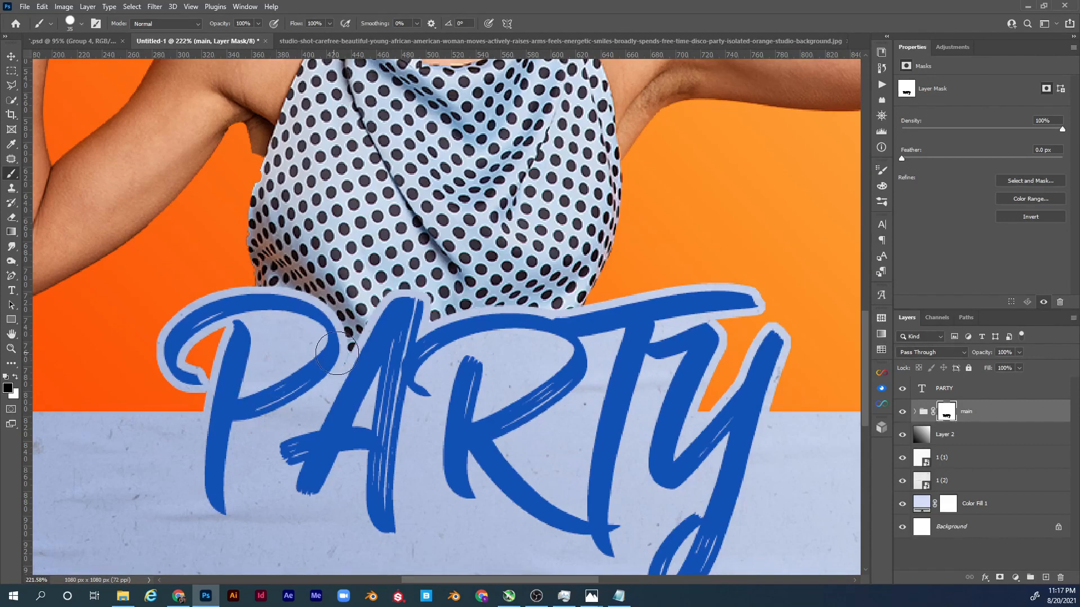
key("ctrl+0")
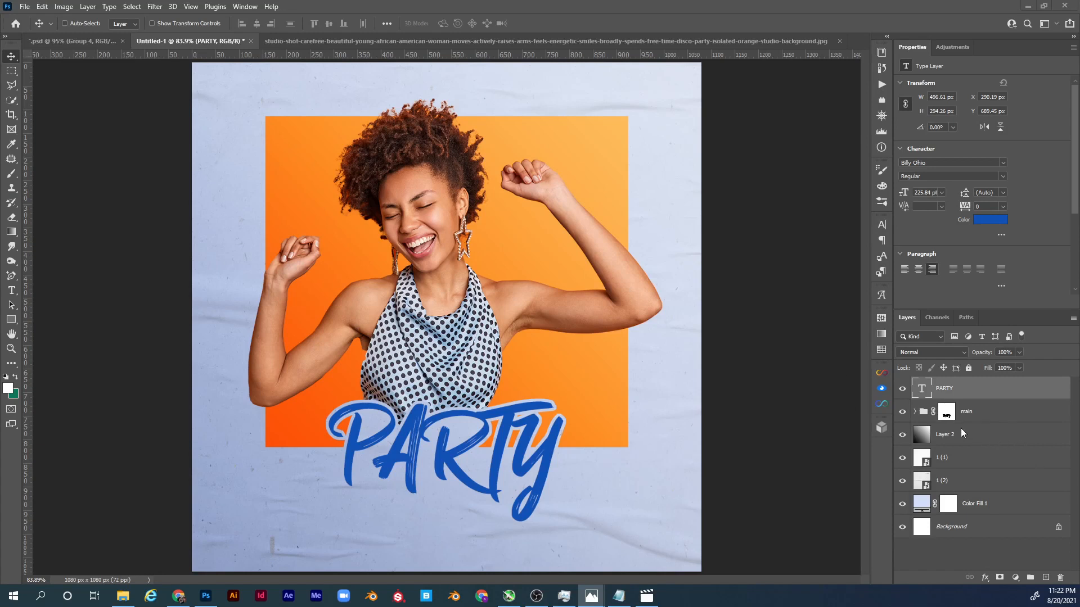
Place the palm leaf image 48409-[Converted].png as an embedded object directly above Layer 2
left_click(983, 417)
left_click(984, 419)
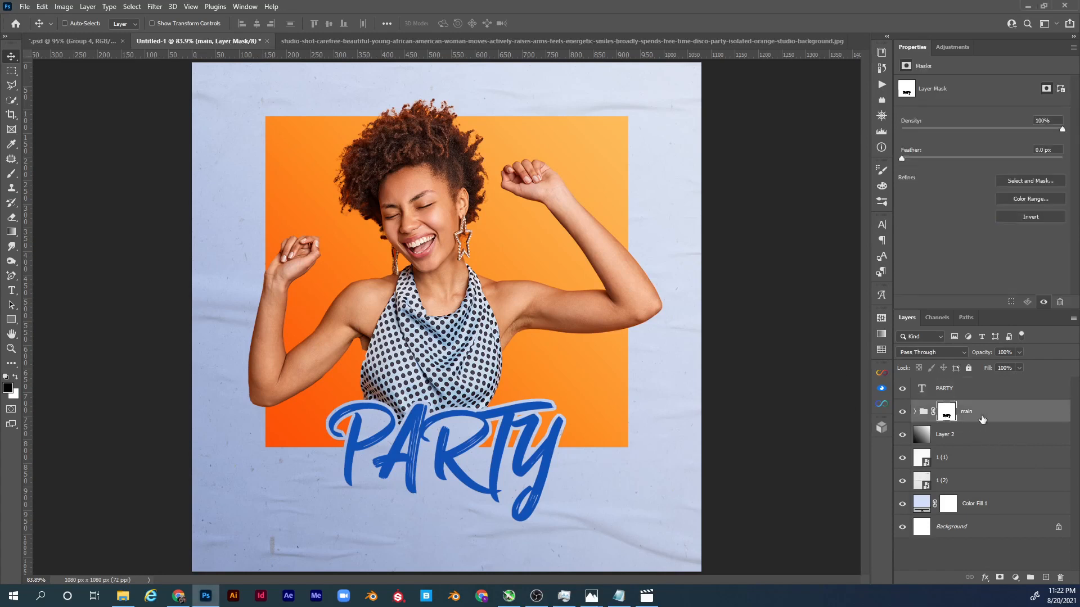
left_click(962, 435)
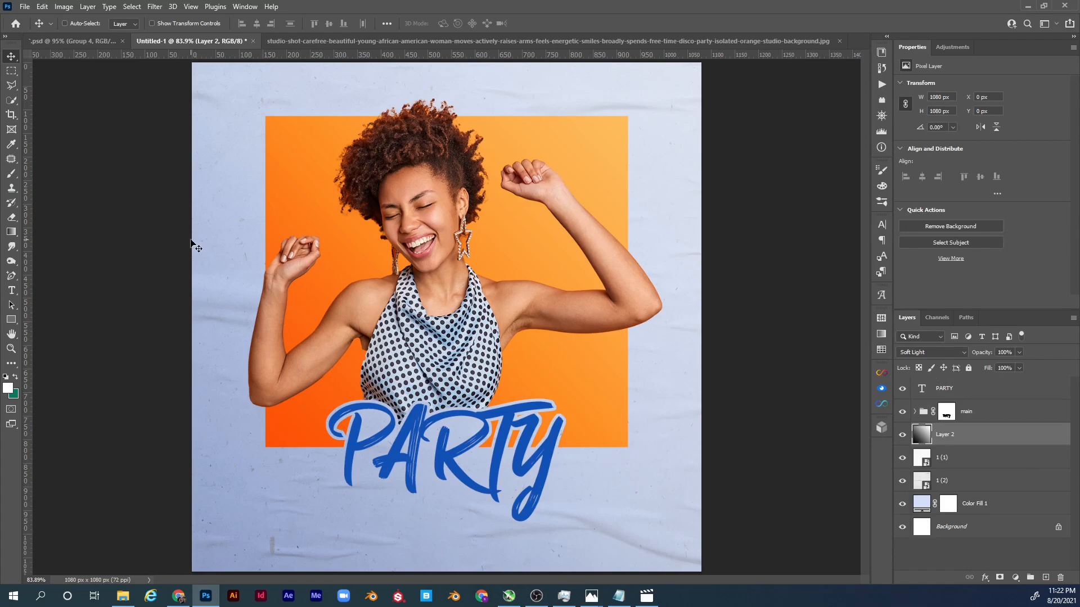
left_click(25, 6)
left_click(88, 249)
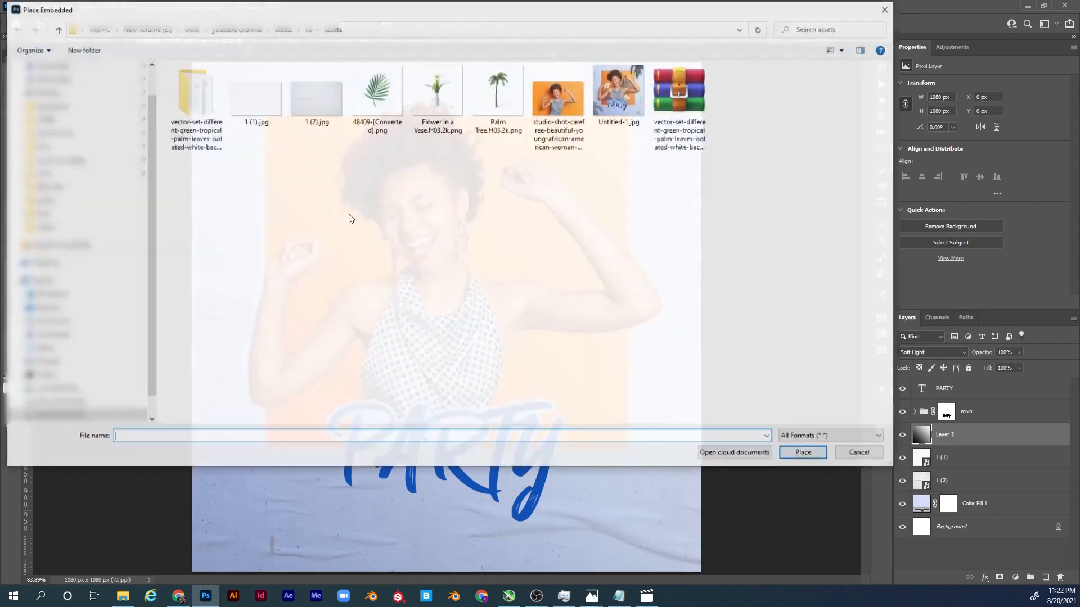
double_click(385, 99)
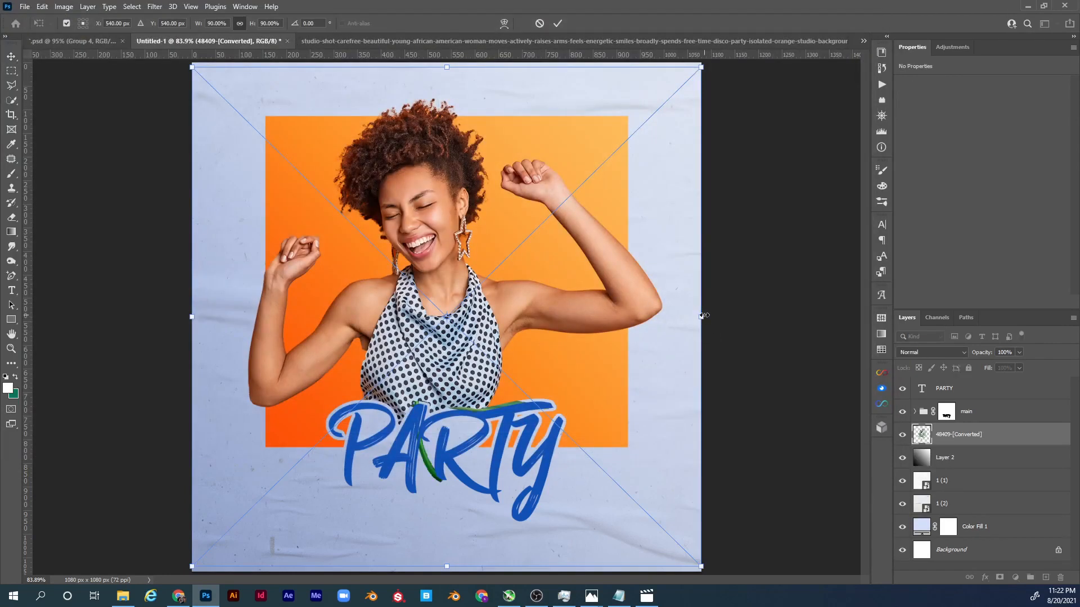
Scale the placed palm leaf to 57.81%, rotate it to -24.11° and position it behind the woman's lower hand
left_click_drag(703, 316, 612, 330)
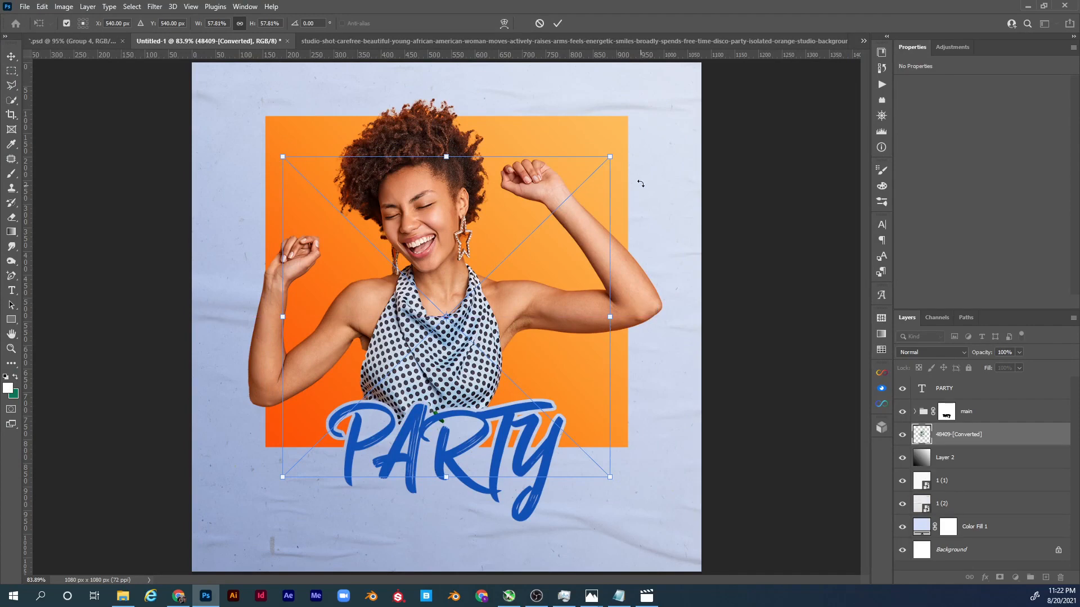
left_click_drag(629, 159, 549, 97)
left_click_drag(503, 311, 385, 275)
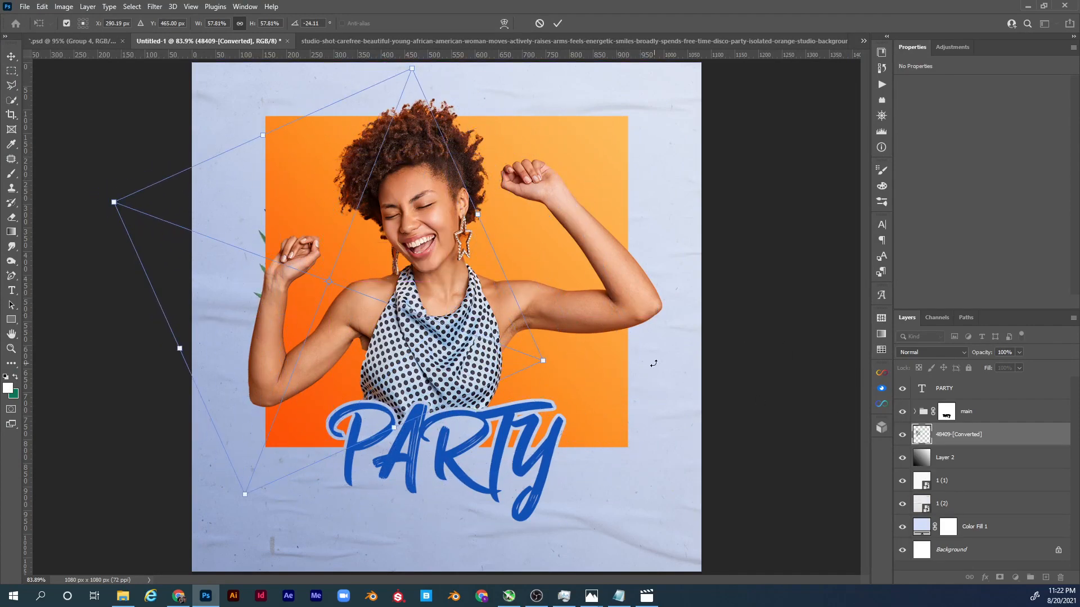
Move the palm leaf layer into the main group, between the main subject layer and Group 2
left_click(969, 440)
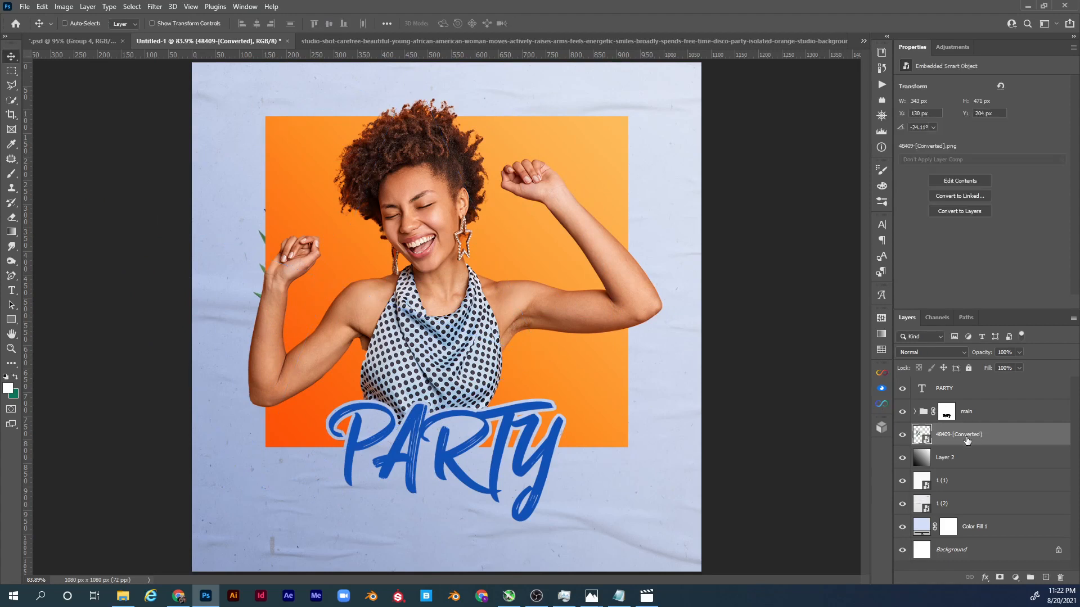
left_click(915, 412)
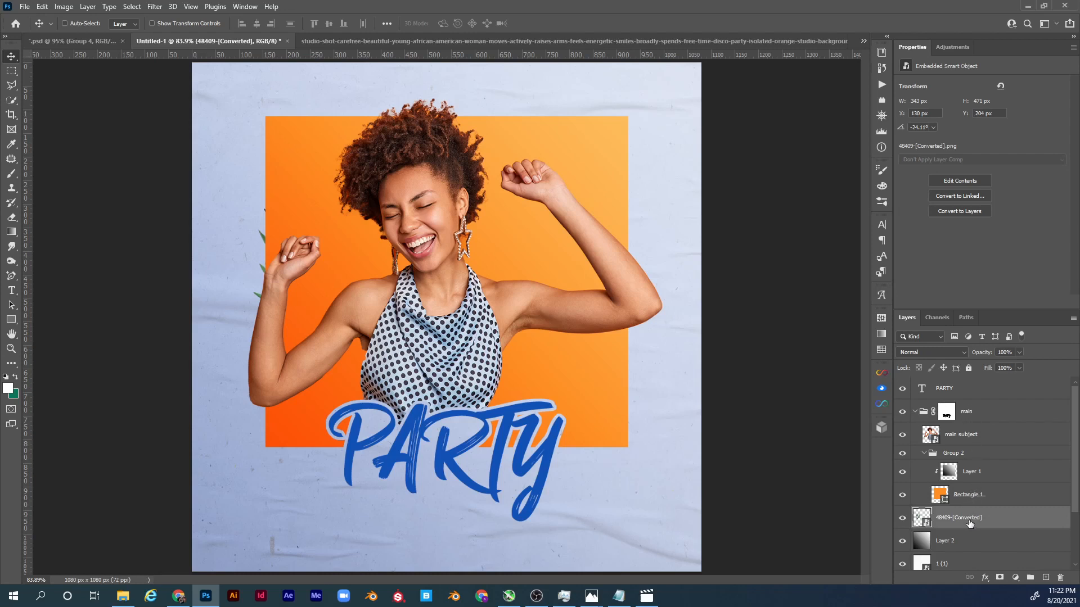
left_click_drag(969, 523, 962, 446)
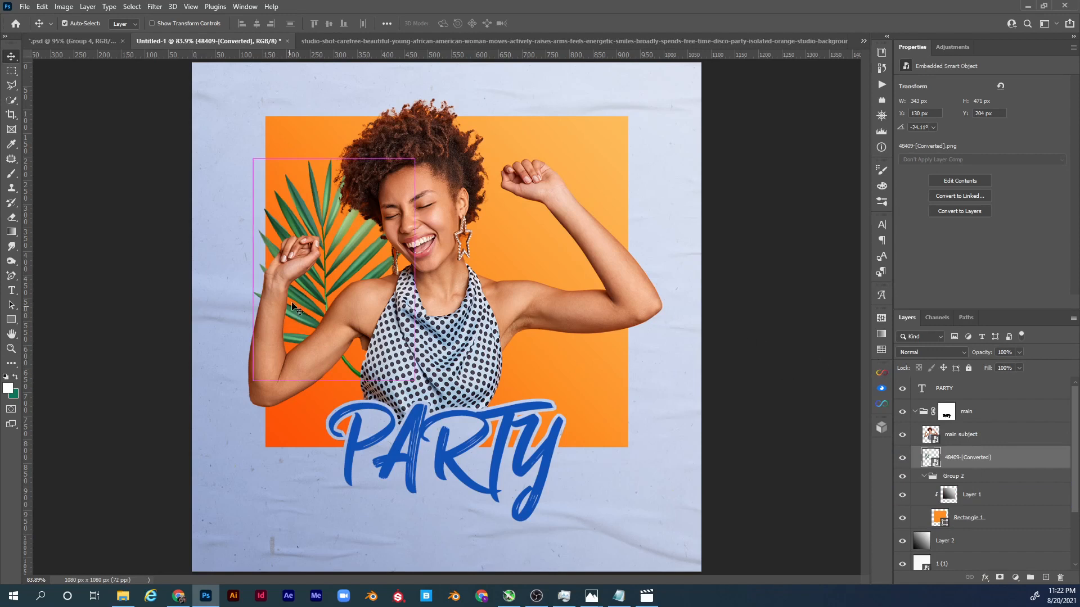
Scale the palm leaf to 50.17%, rotate it to -42.49° and tuck it behind the woman's lower arm, just above the PARTY lettering
key("ctrl+t")
left_click_drag(555, 375, 481, 325)
left_click_drag(397, 342, 432, 370)
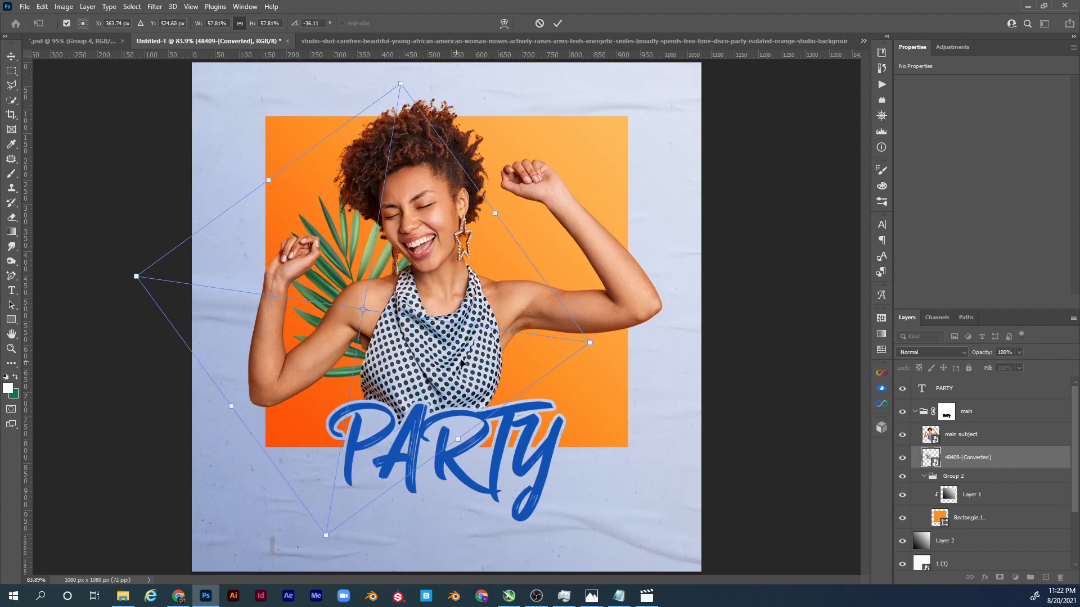
left_click_drag(591, 344, 563, 318)
left_click_drag(478, 338, 480, 387)
left_click_drag(556, 363, 533, 362)
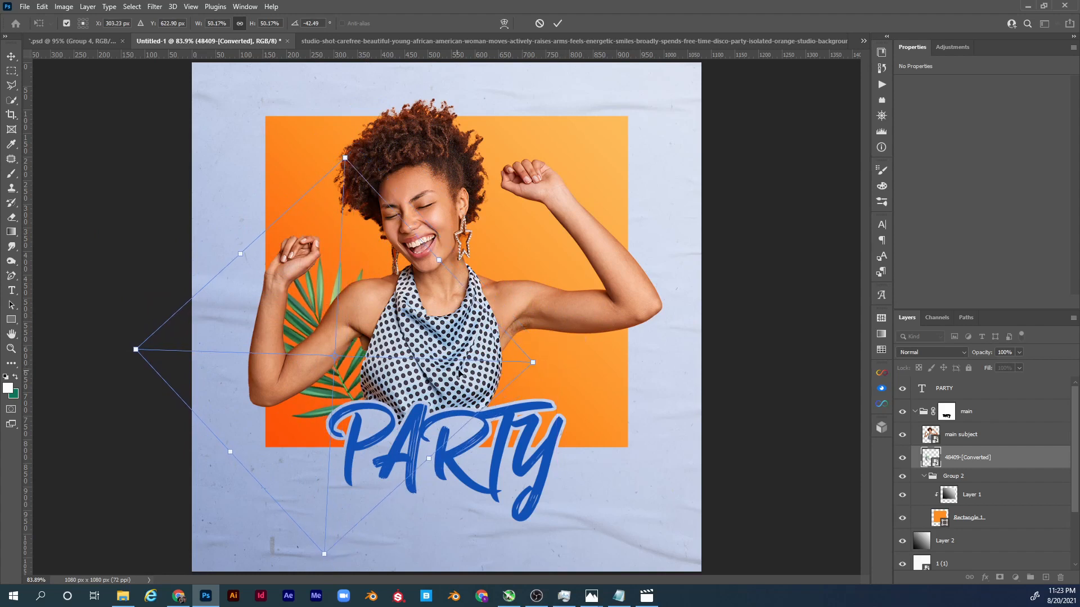
left_click_drag(456, 373, 479, 380)
key("Return")
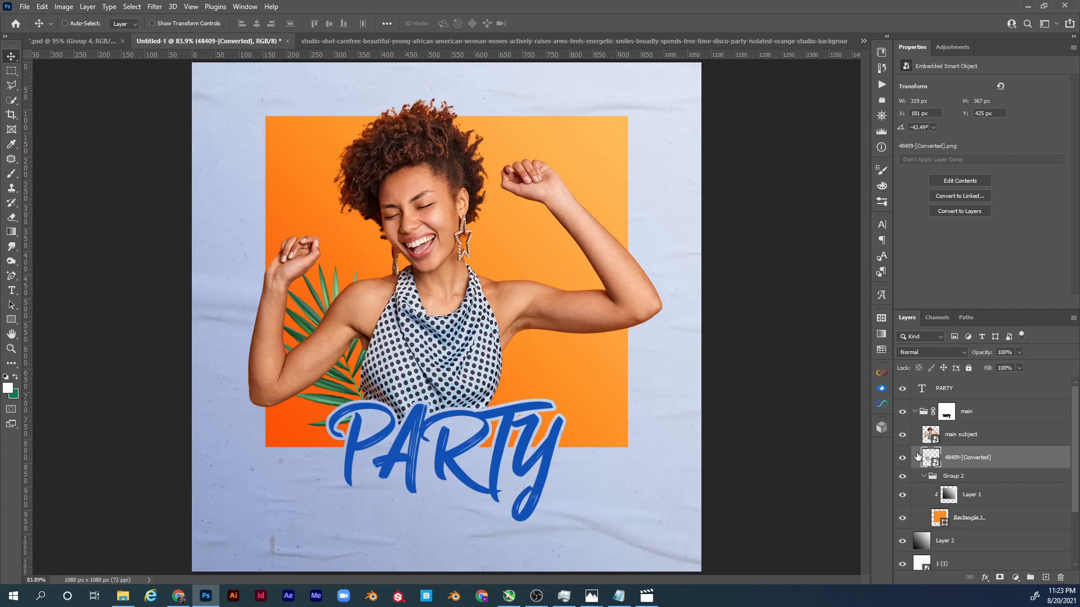
Colorize the palm leaf blue with Hue/Saturation, setting hue 206, saturation 42 and lightness -7
key("i")
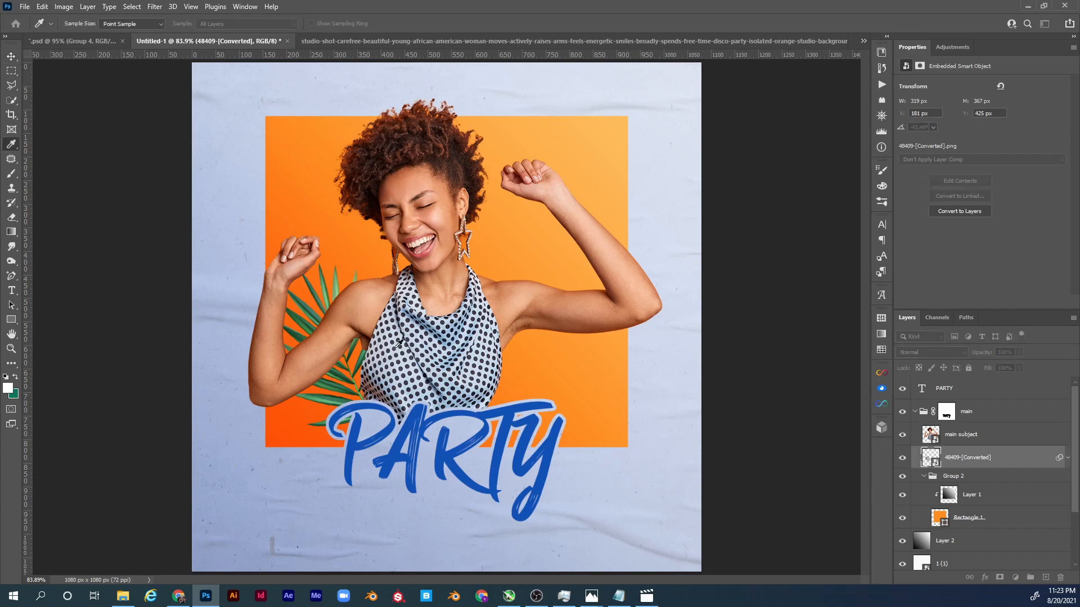
key("ctrl+u")
left_click_drag(32, 298, 866, 233)
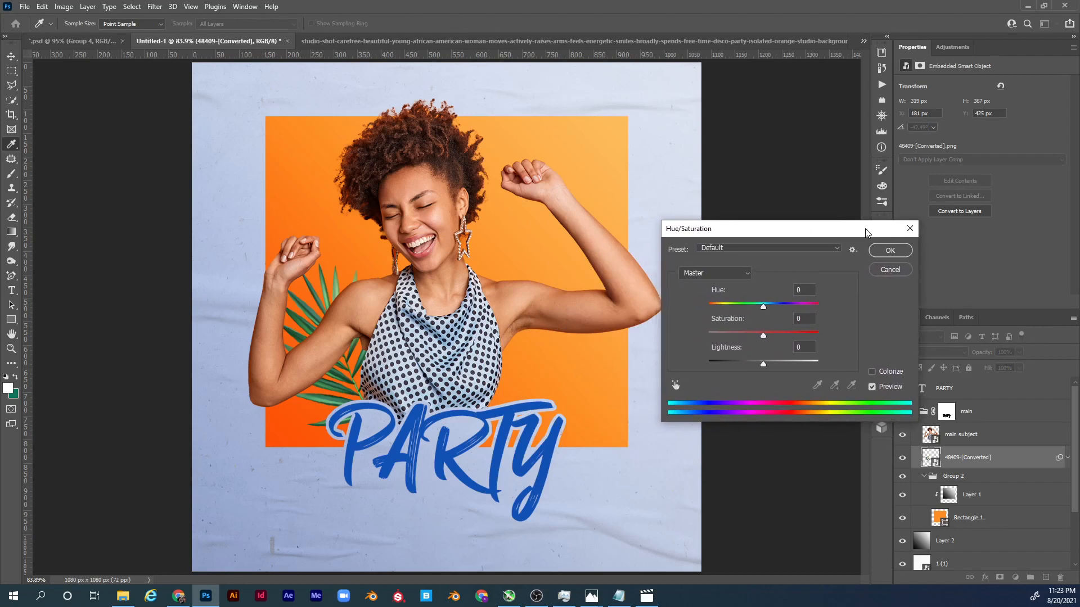
left_click(871, 372)
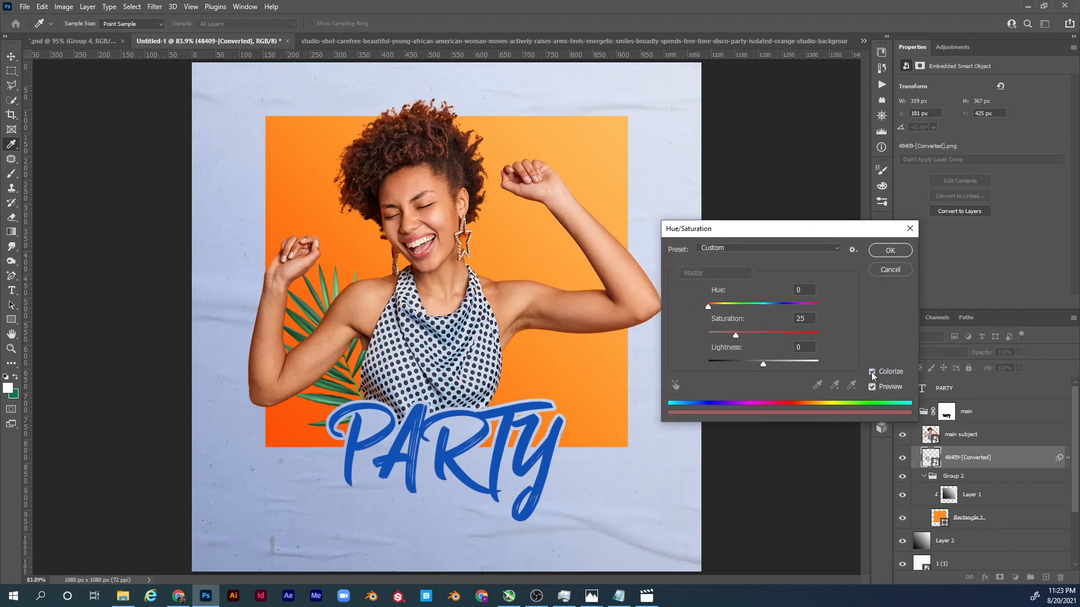
left_click_drag(711, 308, 760, 362)
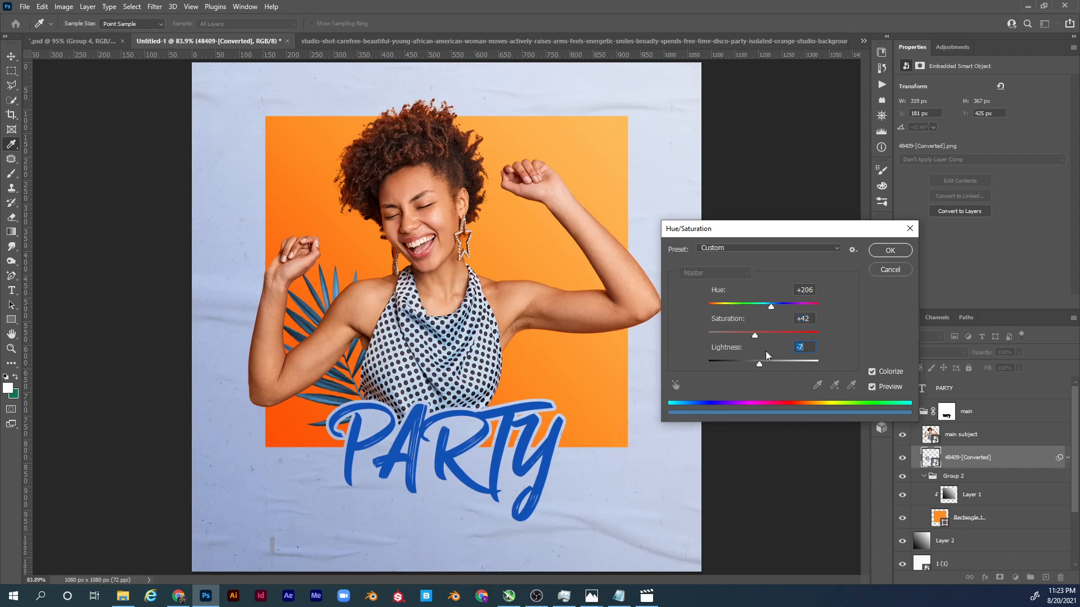
left_click(879, 251)
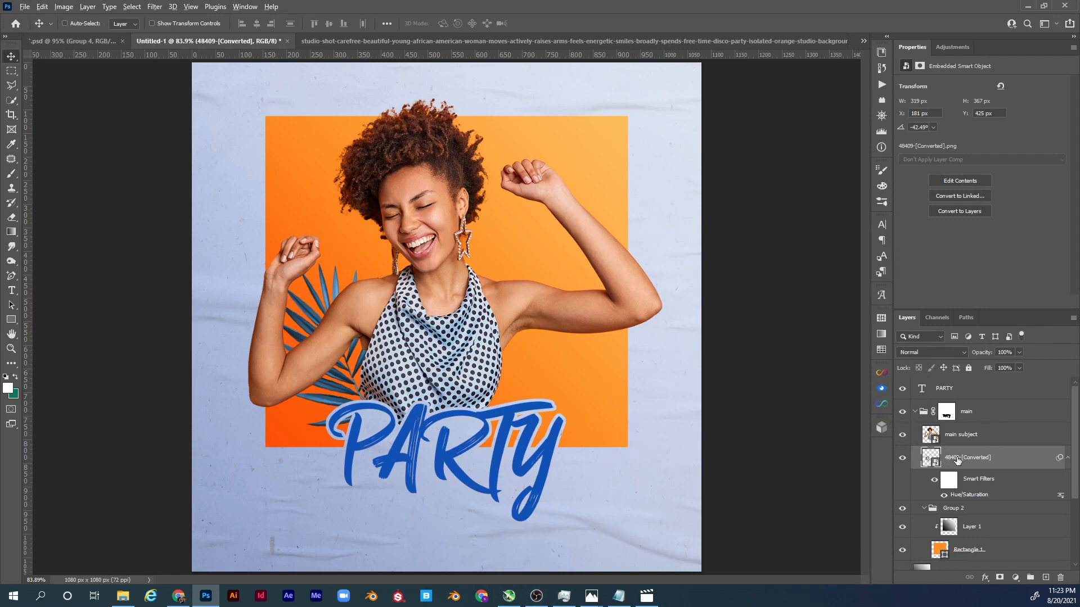
Duplicate the blue palm leaf, scale the copy to 58.62%, rotate it to 17.40° and place it behind the woman's raised arm
key("ctrl+j")
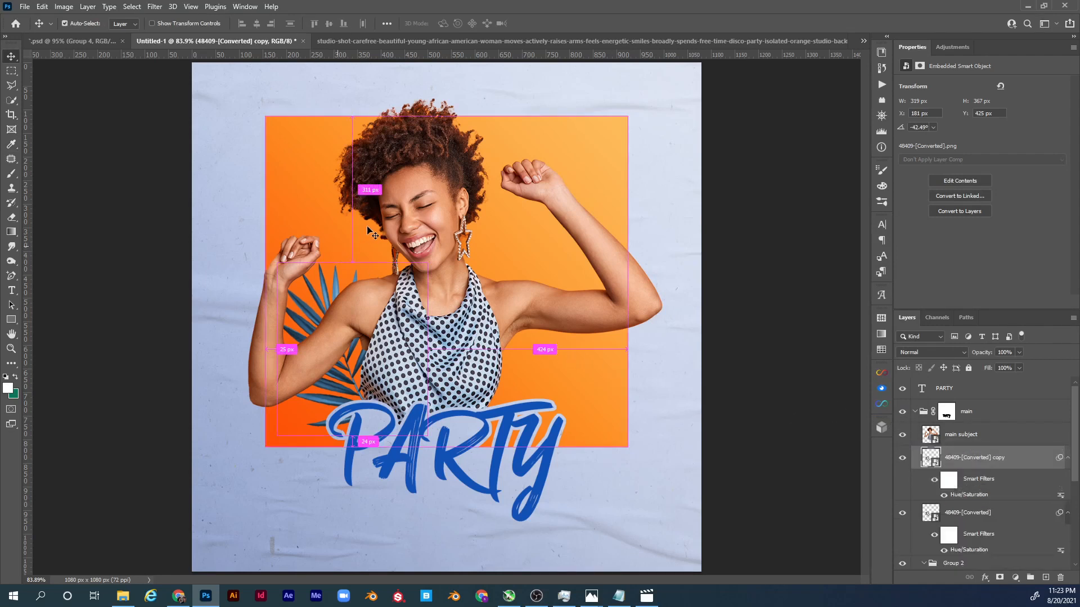
key("ctrl+t")
left_click_drag(408, 147, 502, 328)
left_click_drag(403, 347, 548, 252)
left_click_drag(544, 139, 560, 96)
left_click_drag(553, 214, 557, 219)
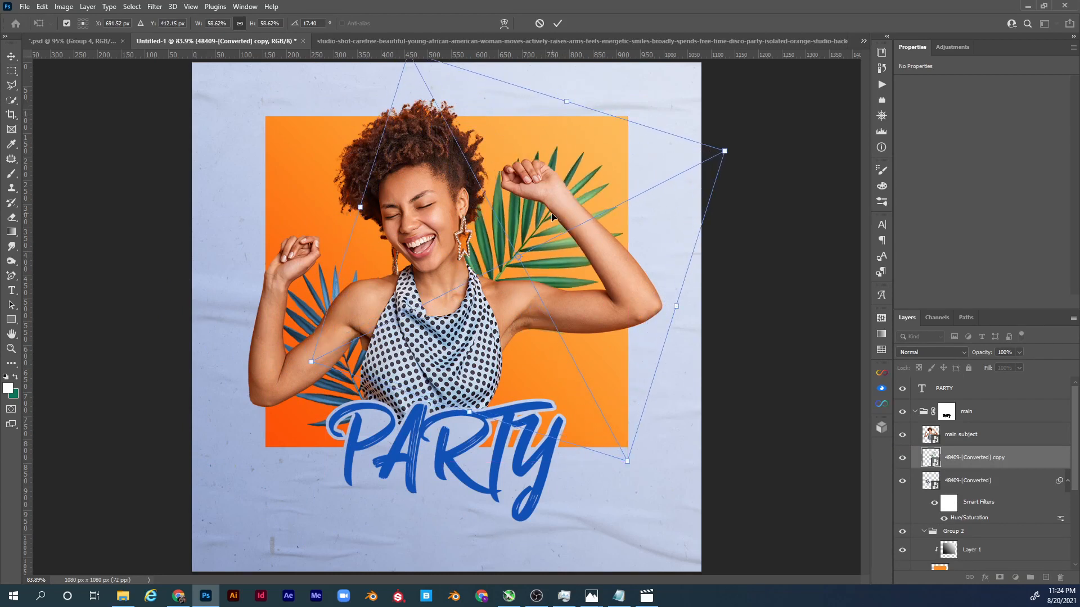
key("Return")
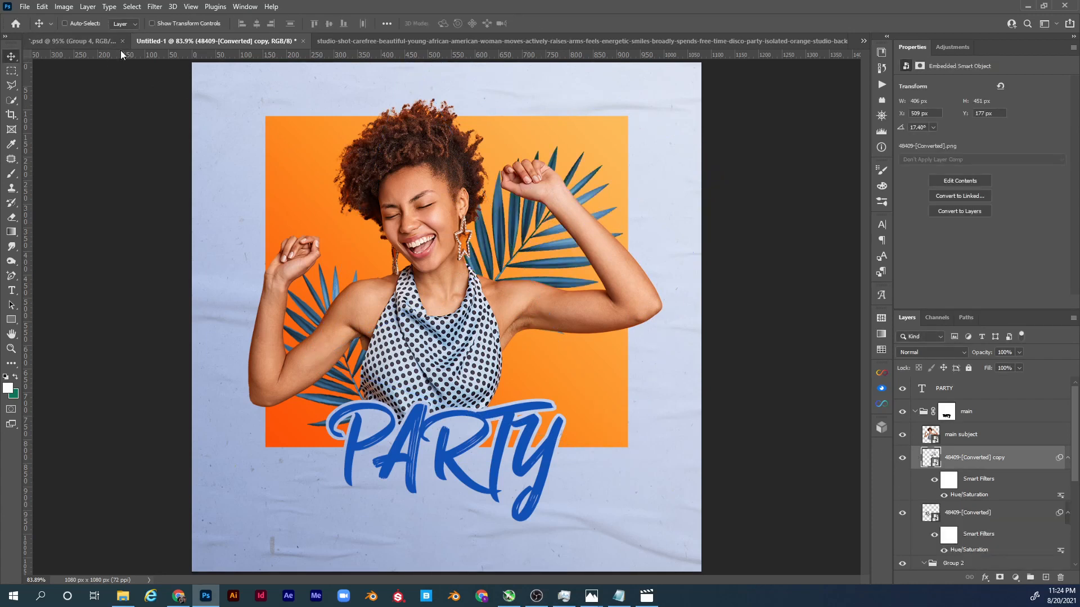
Place Flower in a Vase.H03.2k.png as an embedded object above the leaf copy and rotate it to 49.15° beside the dress
left_click(25, 7)
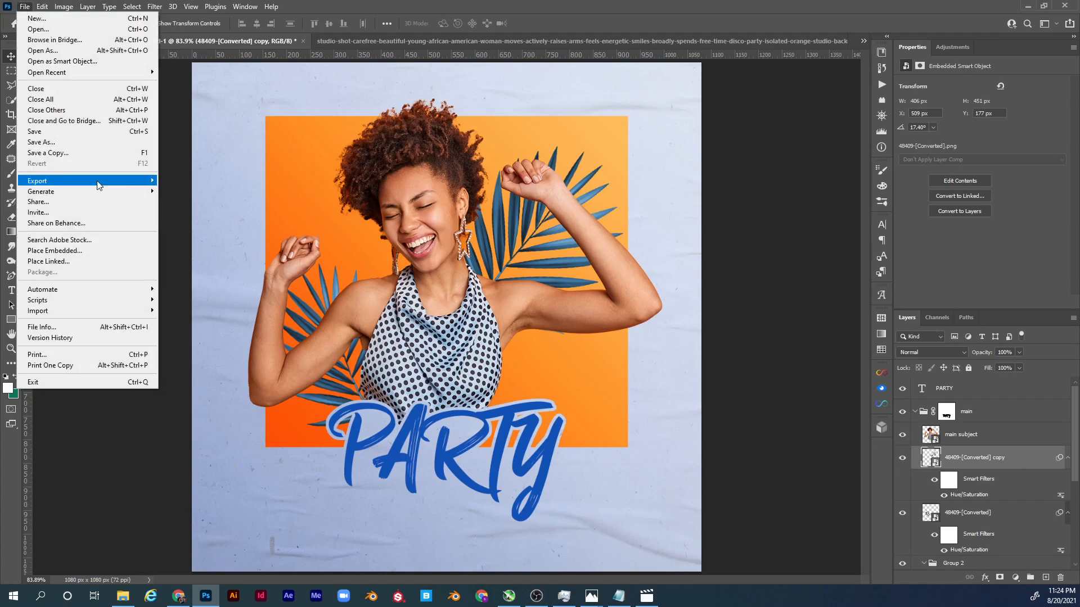
left_click(107, 251)
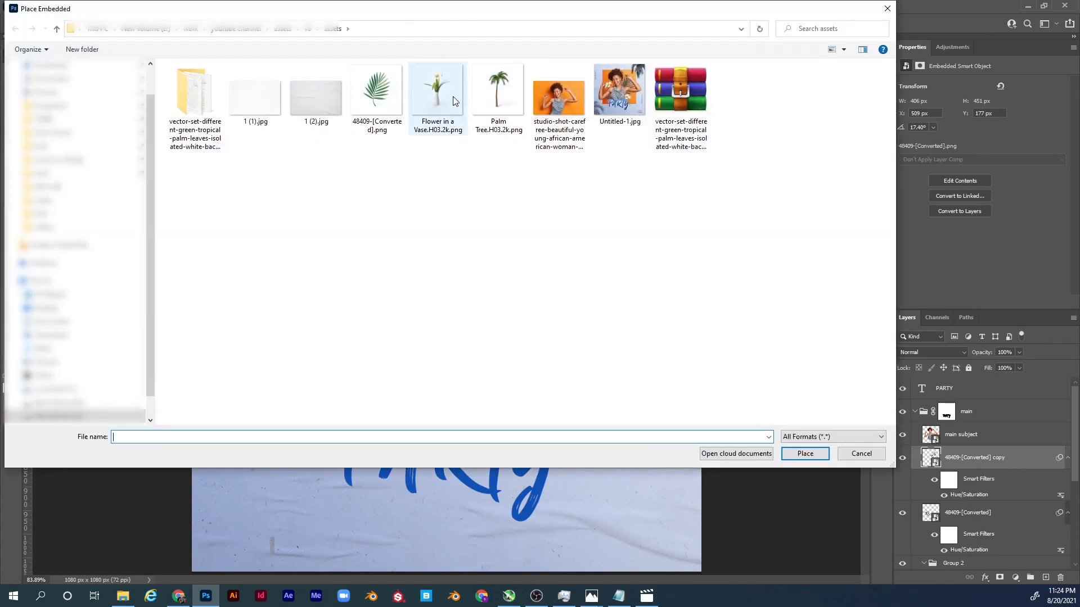
double_click(454, 101)
left_click_drag(596, 211, 599, 351)
left_click_drag(500, 340, 517, 410)
left_click_drag(474, 344, 499, 356)
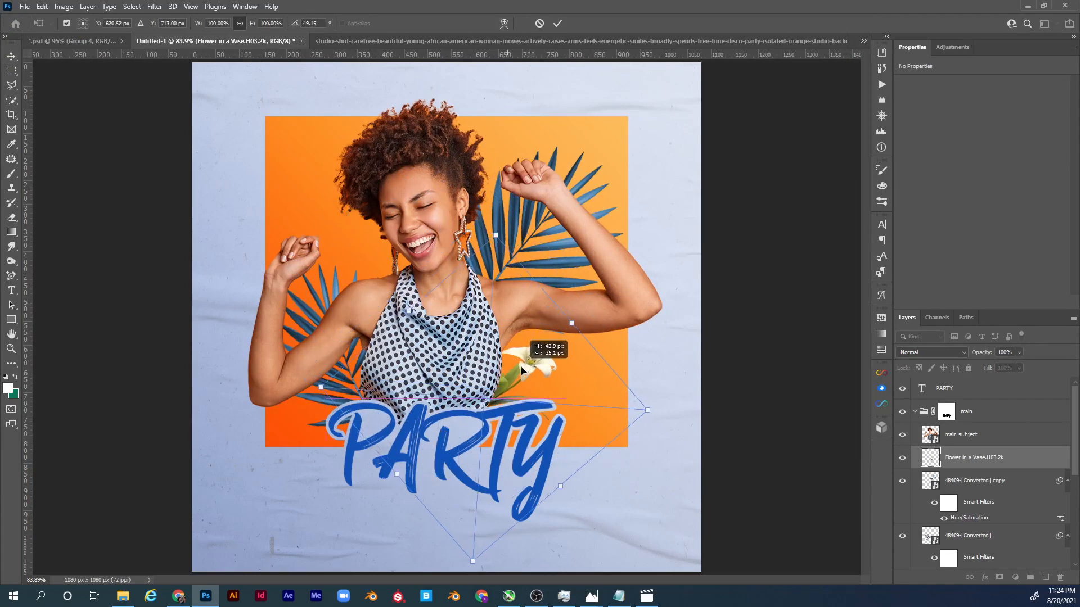
Scale the flower to 141.26% and position its bloom between the dress and the TY of the PARTY lettering
left_click_drag(576, 325, 624, 283)
left_click_drag(580, 351, 540, 387)
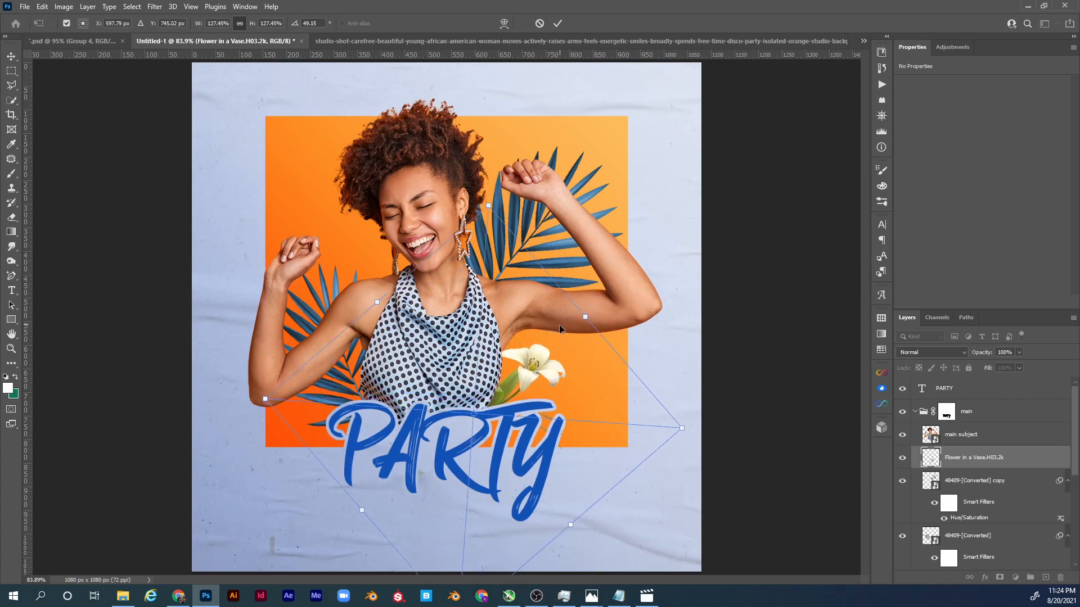
left_click_drag(585, 317, 590, 305)
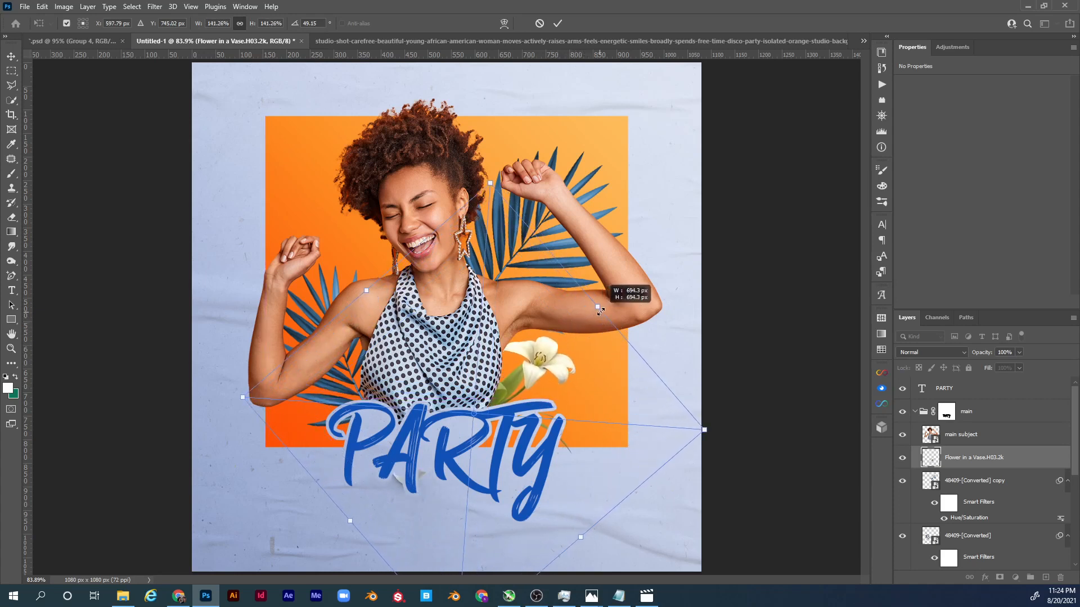
left_click_drag(551, 370, 555, 377)
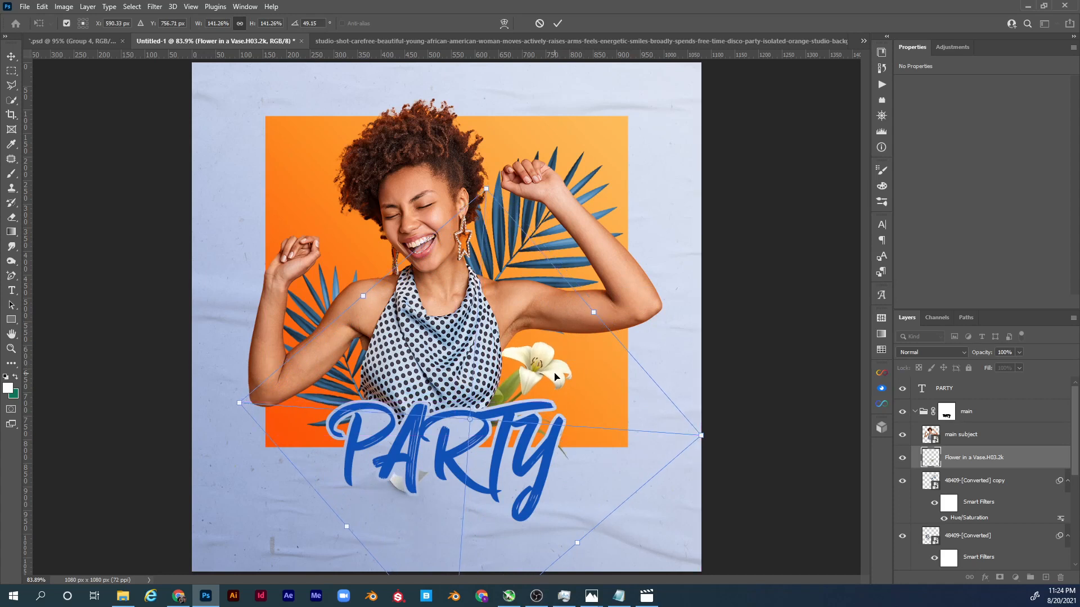
key("Return")
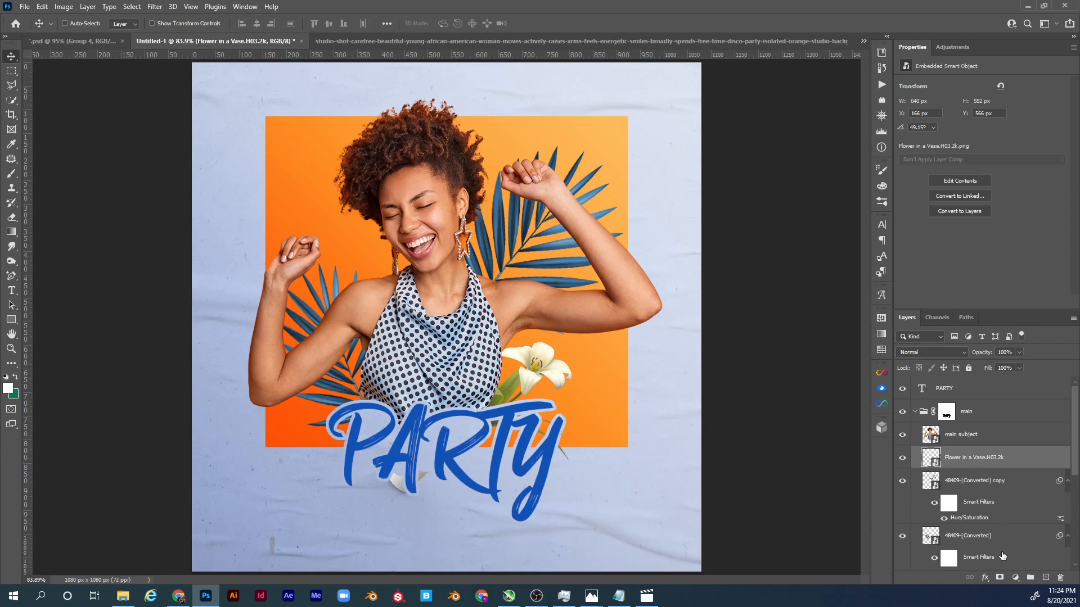
Add a layer mask to the flower and paint out the vase below the PARTY lettering with an enlarged black brush
left_click(1000, 578)
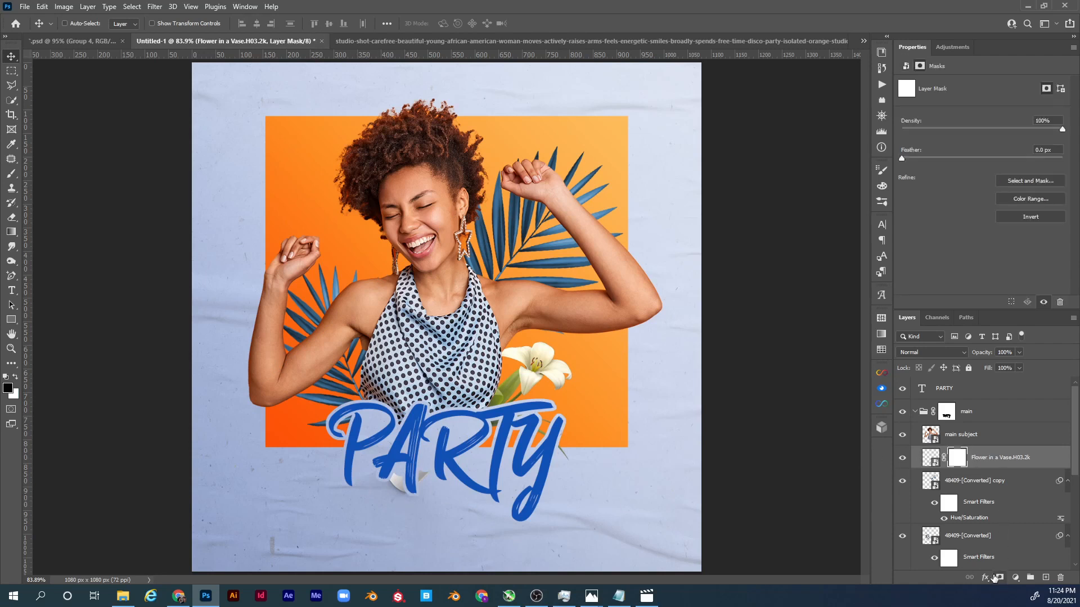
key("d")
key("x")
key("b")
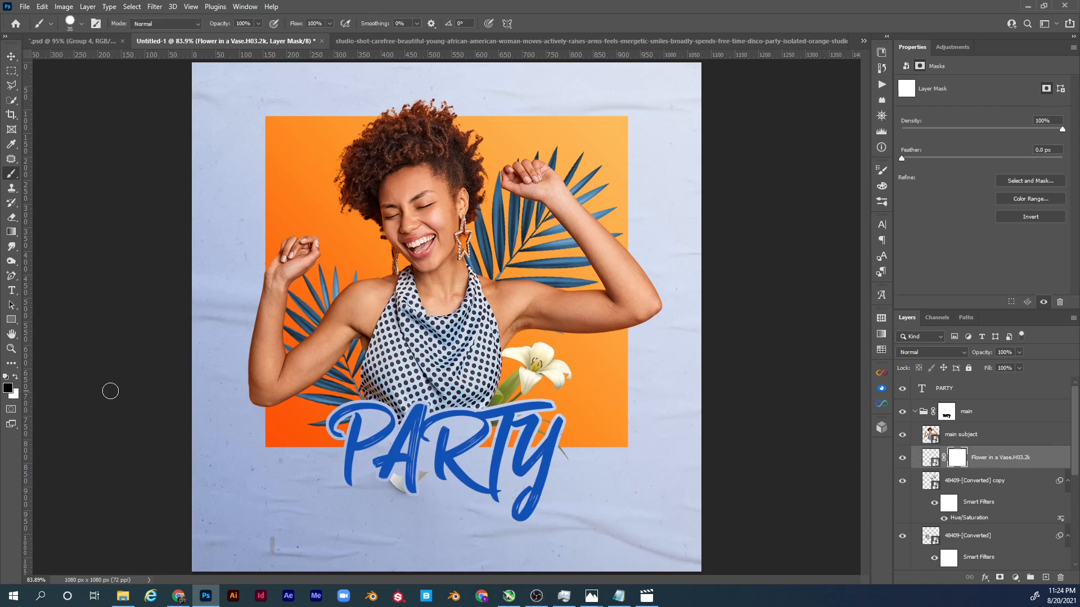
mouse_move(393, 490)
left_mouse_down()
mouse_move(400, 478)
mouse_move(412, 500)
left_mouse_up()
key("bracketright")
key("bracketright")
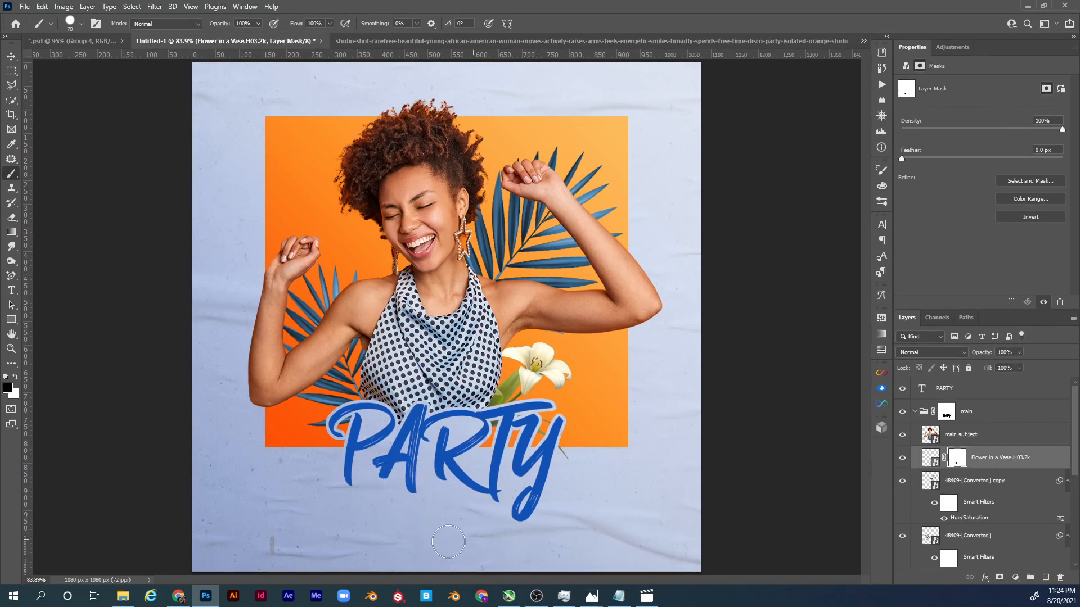
left_click_drag(449, 541, 303, 488)
key("v")
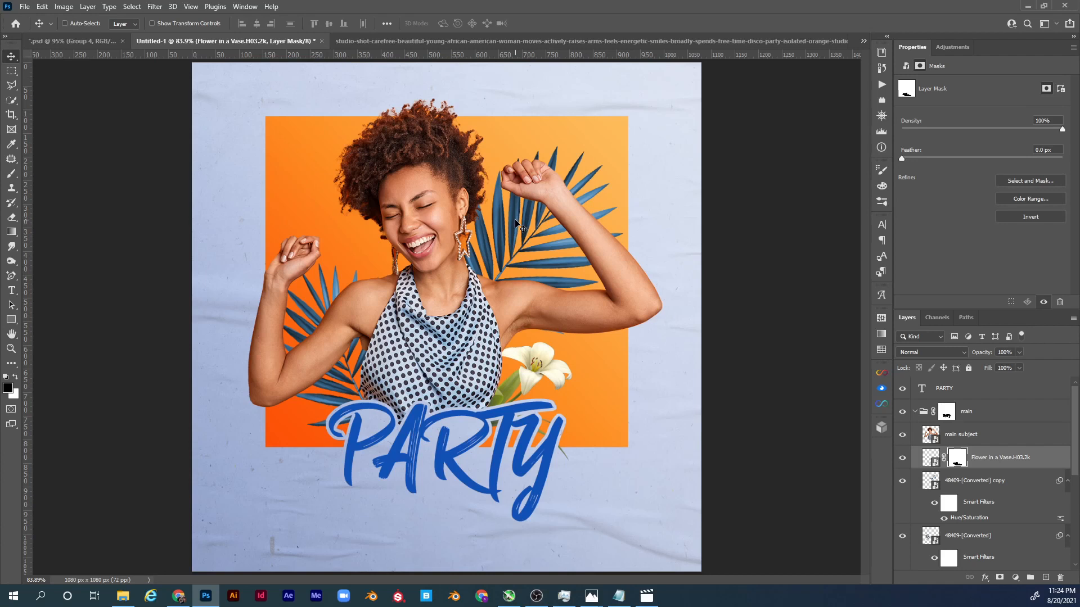
Rotate the palm leaf copy behind the raised arm to 23.74° and shift it slightly towards the rectangle's outer edge
left_click(516, 222, "ctrl")
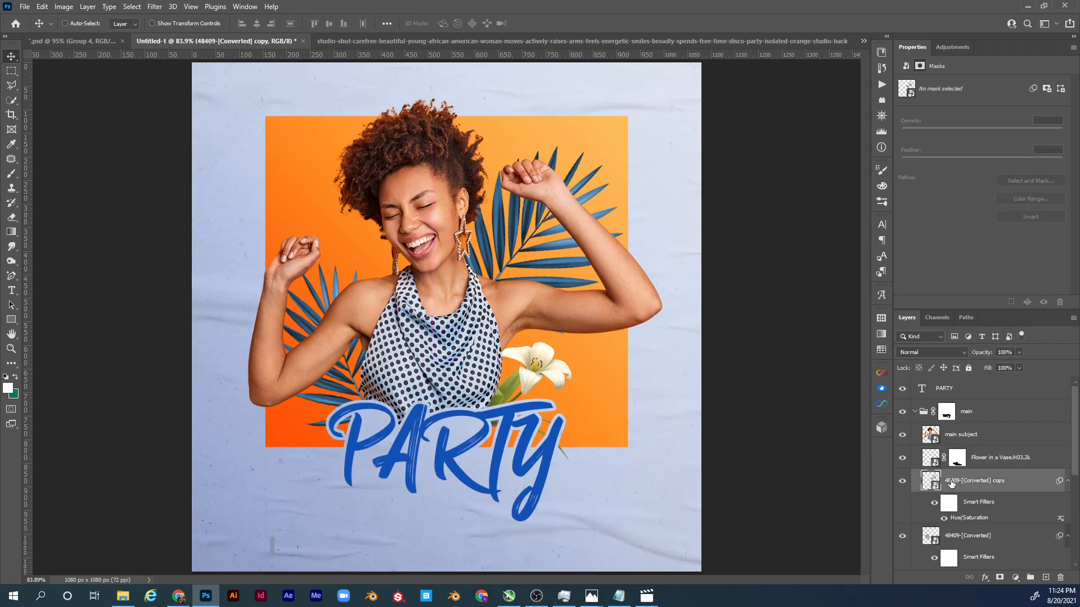
key("ctrl+t")
left_click_drag(769, 144, 769, 174)
left_click_drag(681, 231, 677, 237)
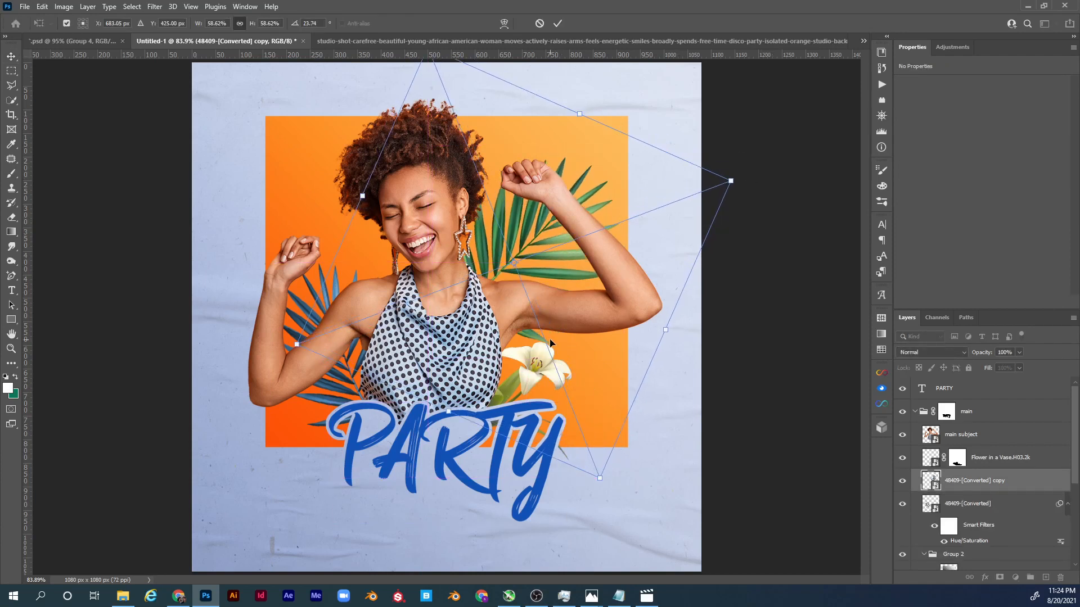
mouse_move(561, 336)
left_mouse_down()
mouse_move(579, 325)
mouse_move(563, 335)
left_mouse_up()
key("Return")
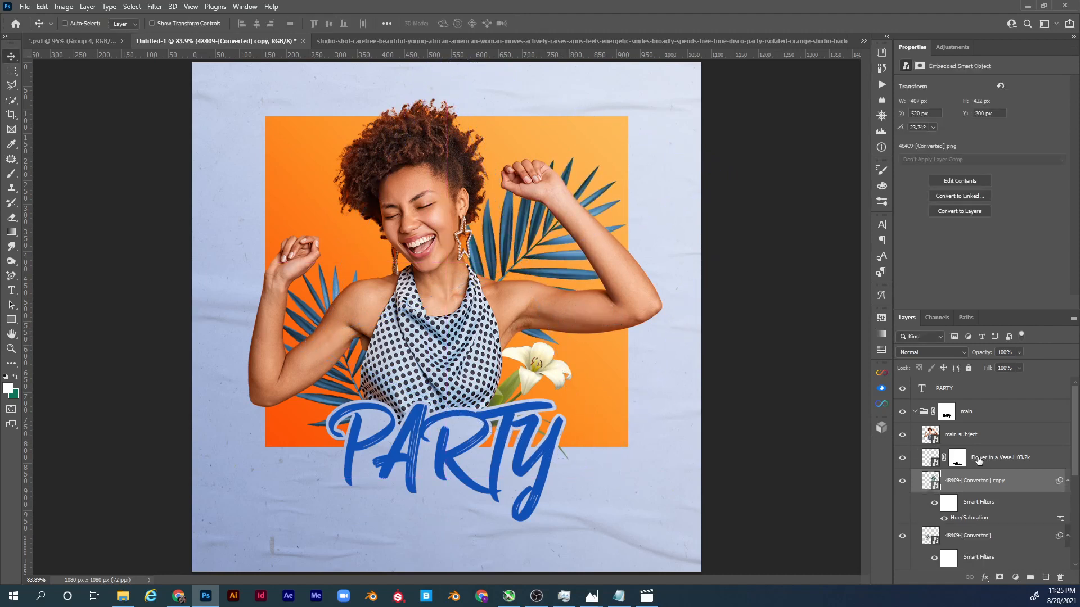
Shift the flower slightly down and add a duplicate rotated by -63.15° between the lower raised fist and her face
left_click(952, 533)
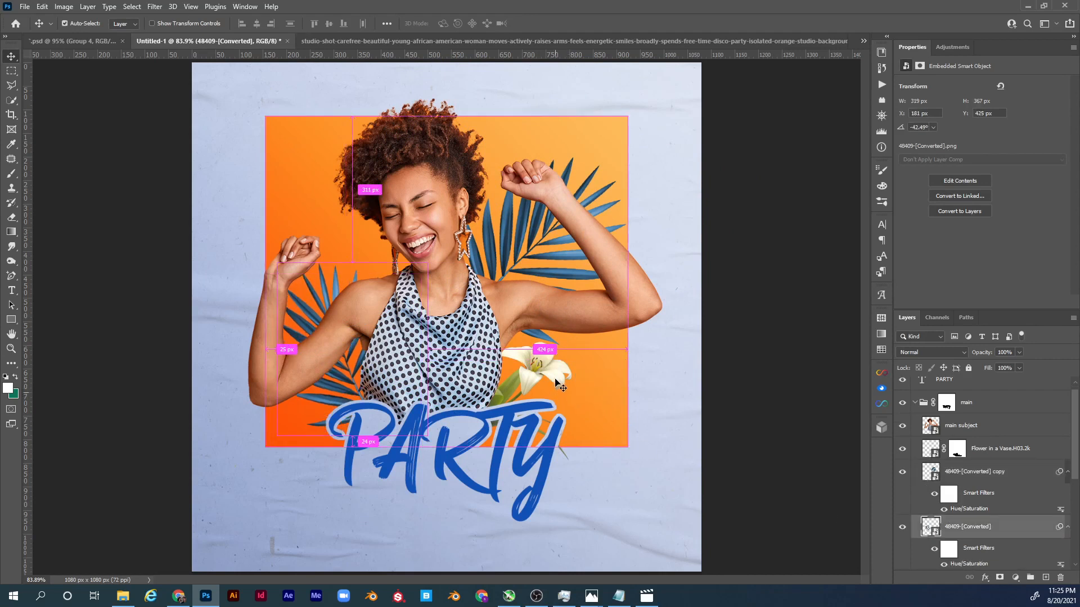
mouse_move(567, 381)
left_mouse_down()
mouse_move(560, 392)
mouse_move(569, 389)
left_mouse_up()
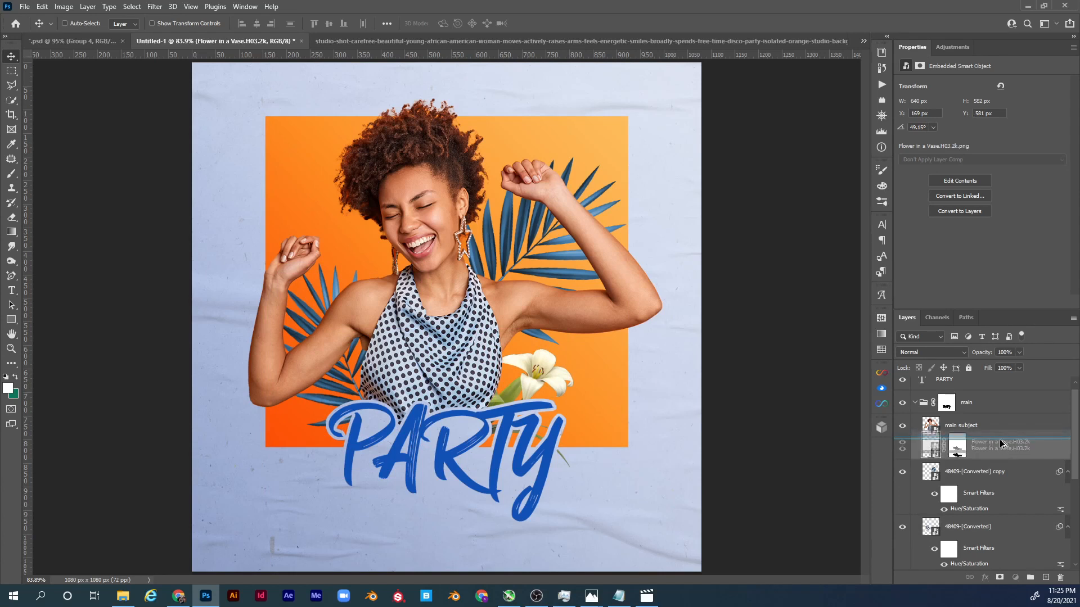
key("ctrl+j")
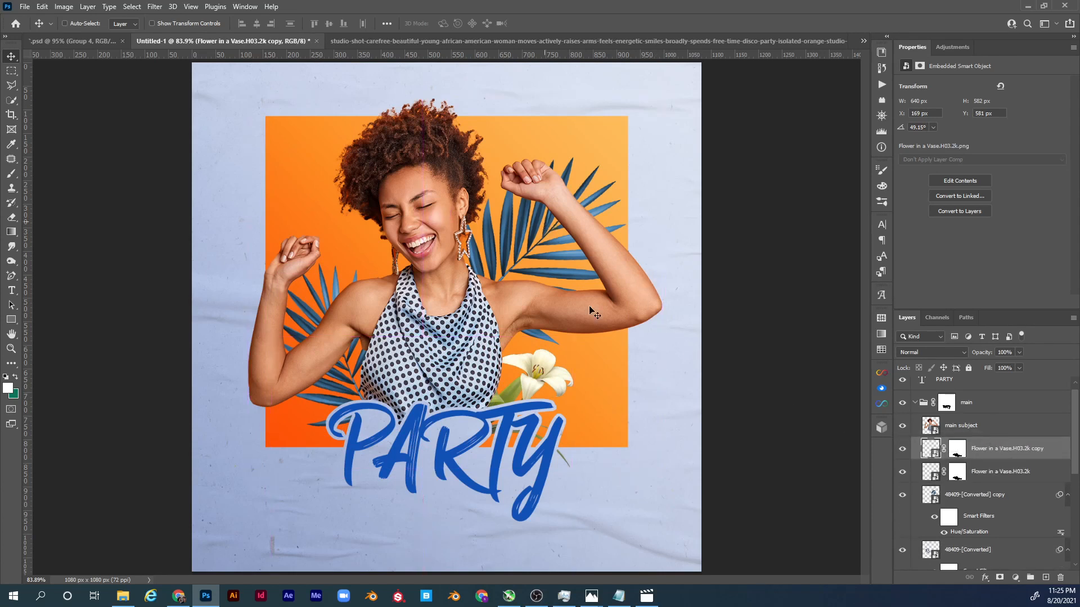
key("ctrl+t")
left_click_drag(726, 188, 371, 101)
left_click_drag(570, 397, 459, 307)
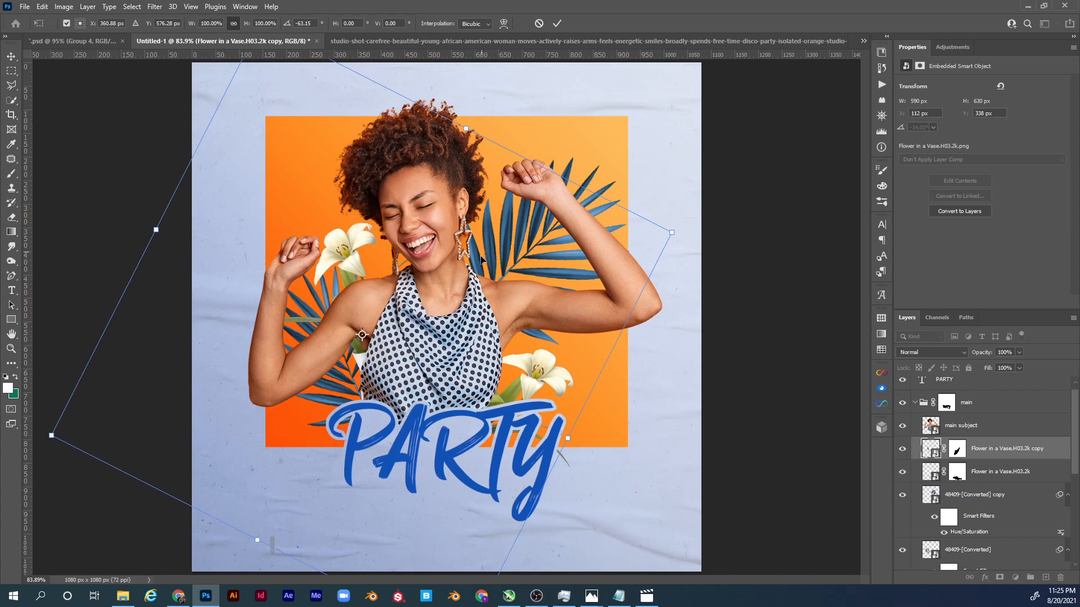
key("Return")
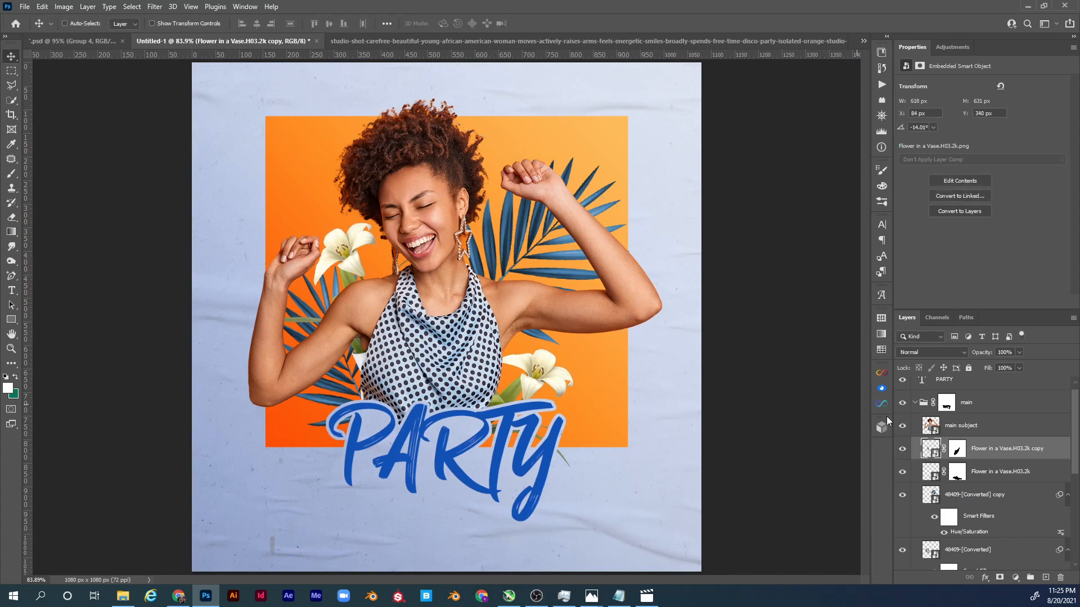
Paint out the leftover vase beside the dress in black on the flower copy's mask and collapse the main group
left_click(957, 455)
key("b")
key("d")
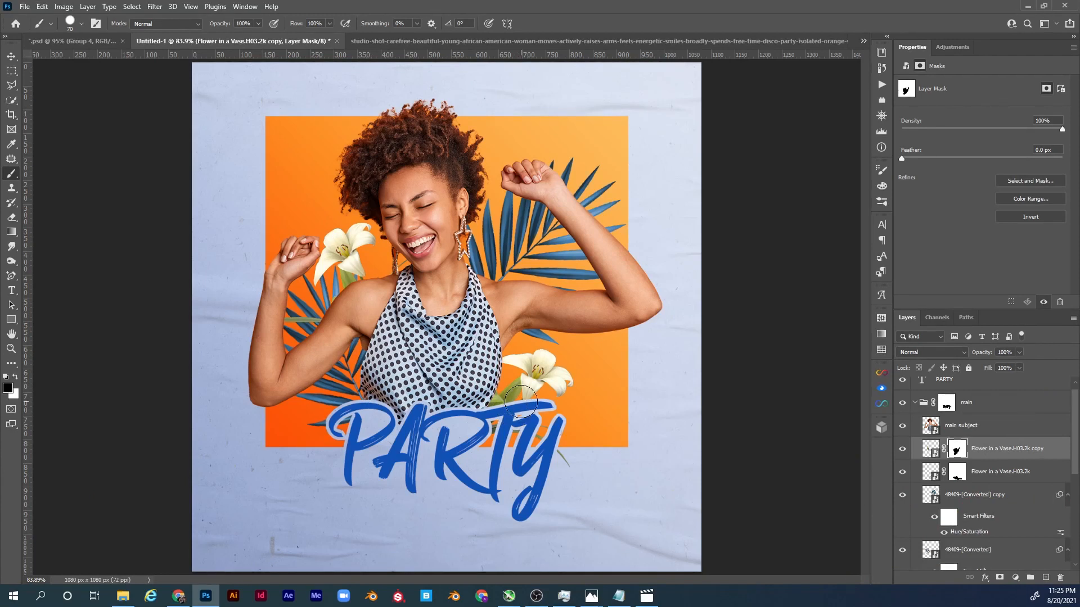
left_click(963, 410)
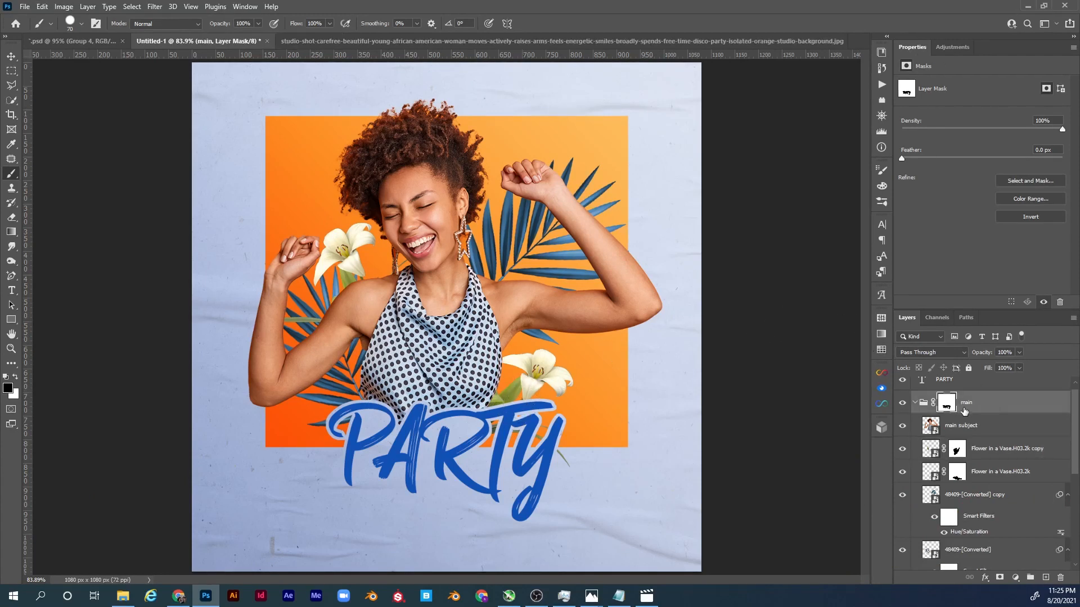
left_click(915, 403)
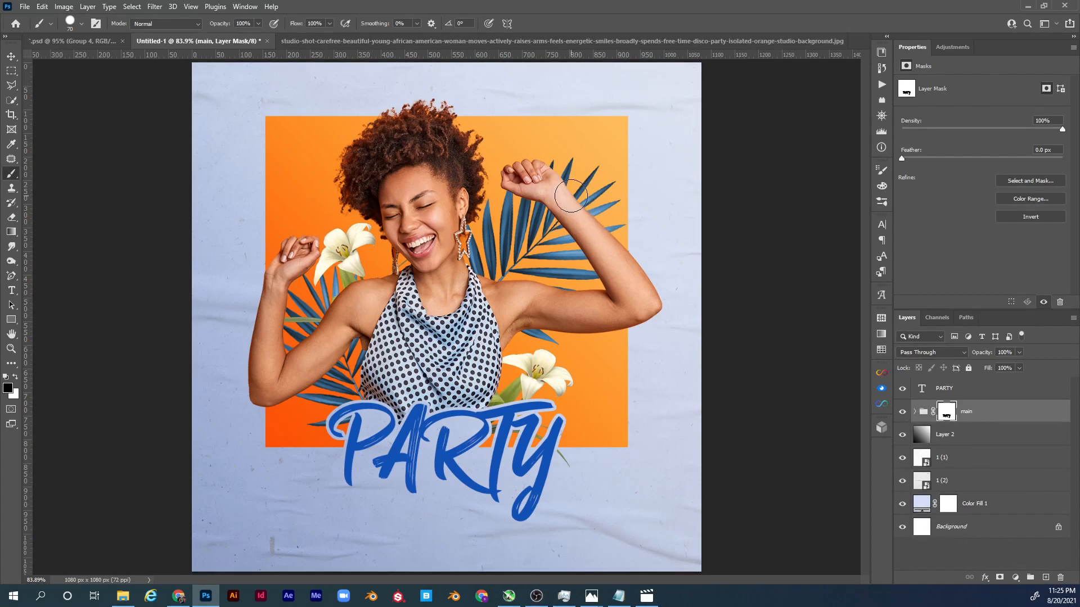
Place Palm Tree.H03.2k.png as an embedded object above the main group, scaled to 260.55% and rotated -28.31° in the poster's top-right corner
left_click(24, 7)
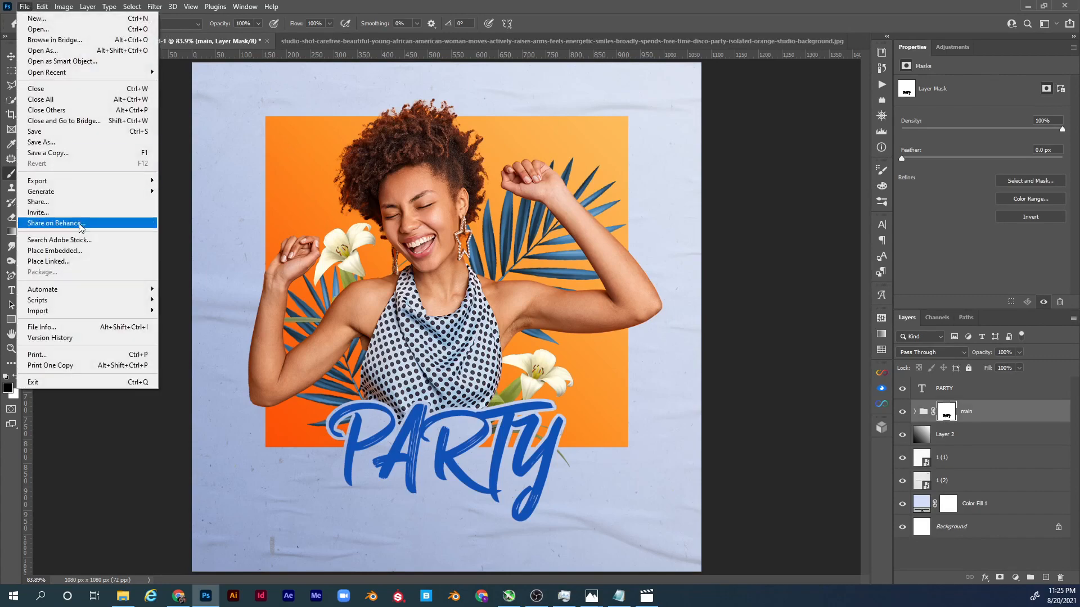
left_click(62, 250)
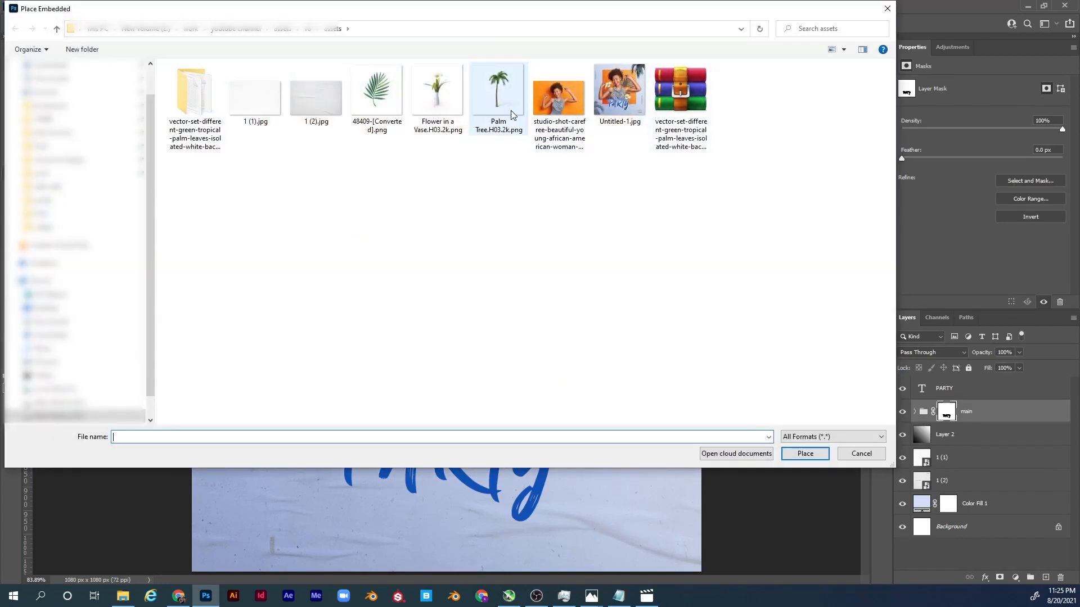
double_click(510, 110)
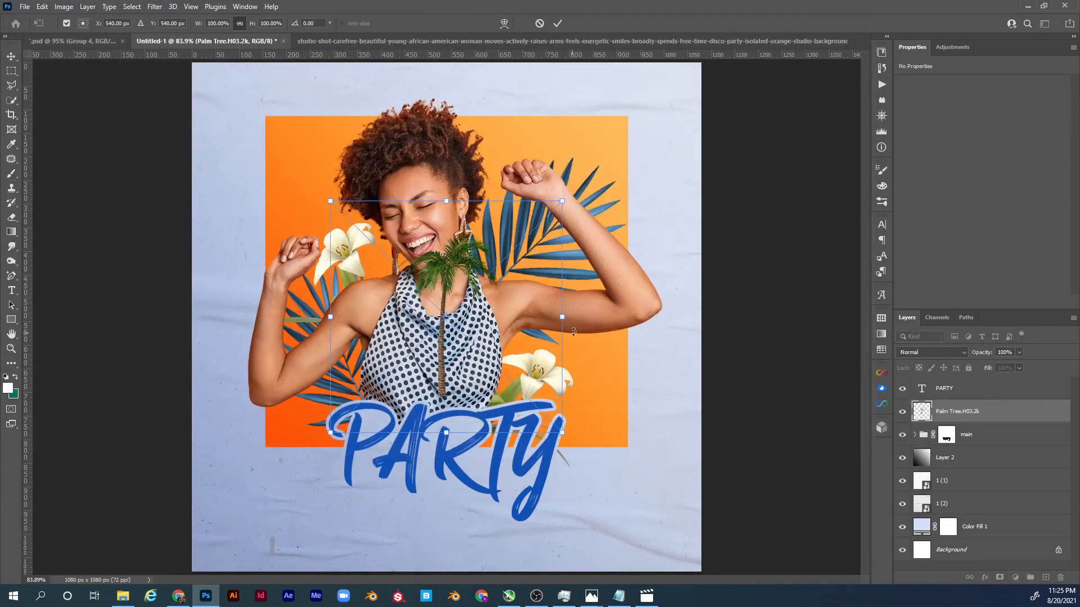
left_click_drag(565, 317, 800, 221)
left_click_drag(741, 250, 782, 223)
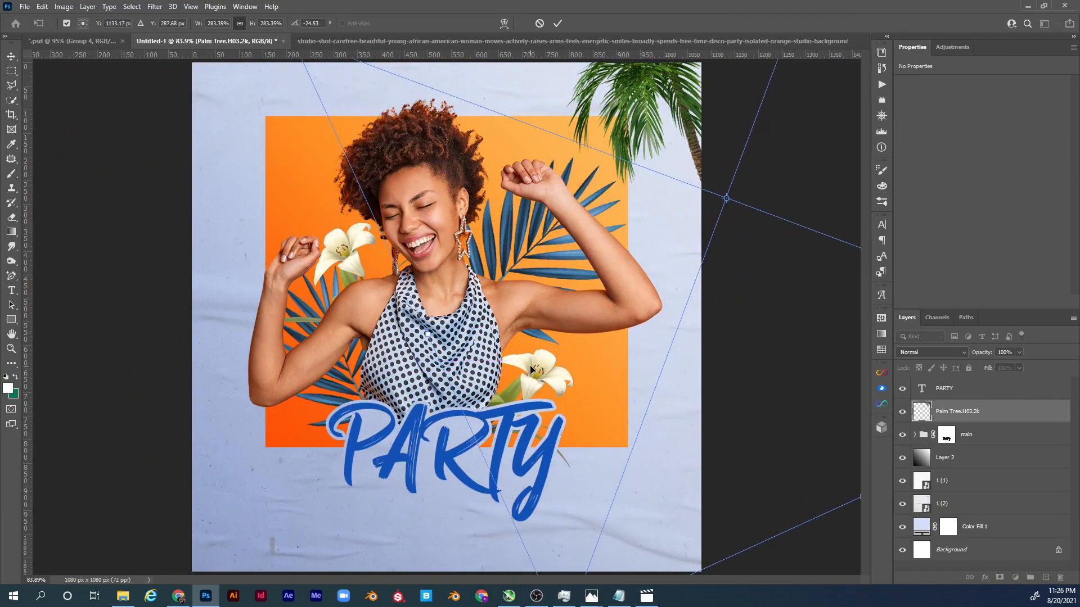
key("ctrl+minus")
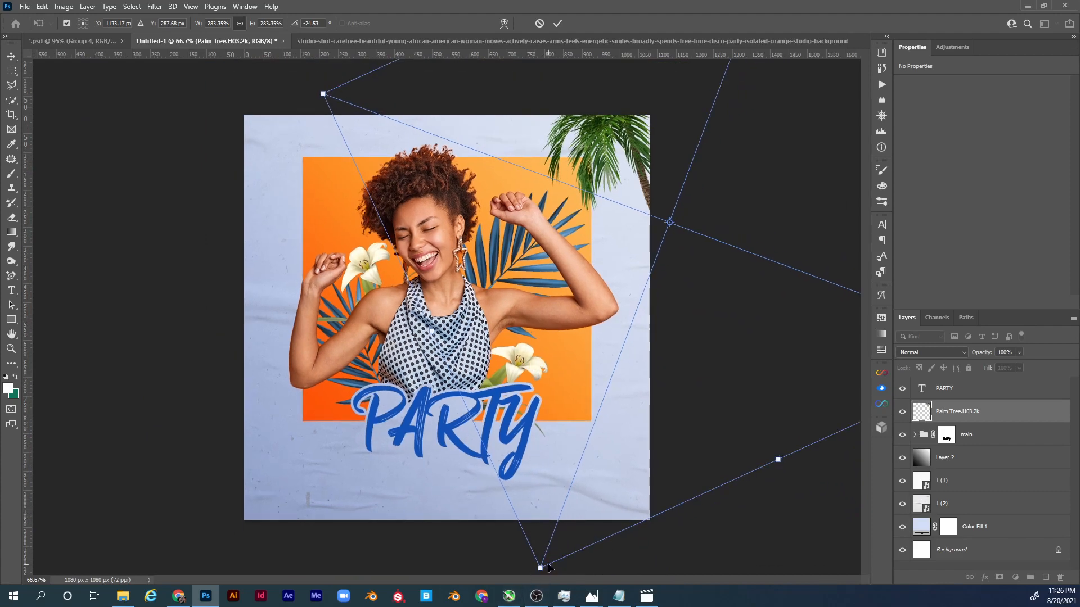
left_click_drag(538, 570, 571, 547)
left_click_drag(582, 470, 596, 463)
key("Return")
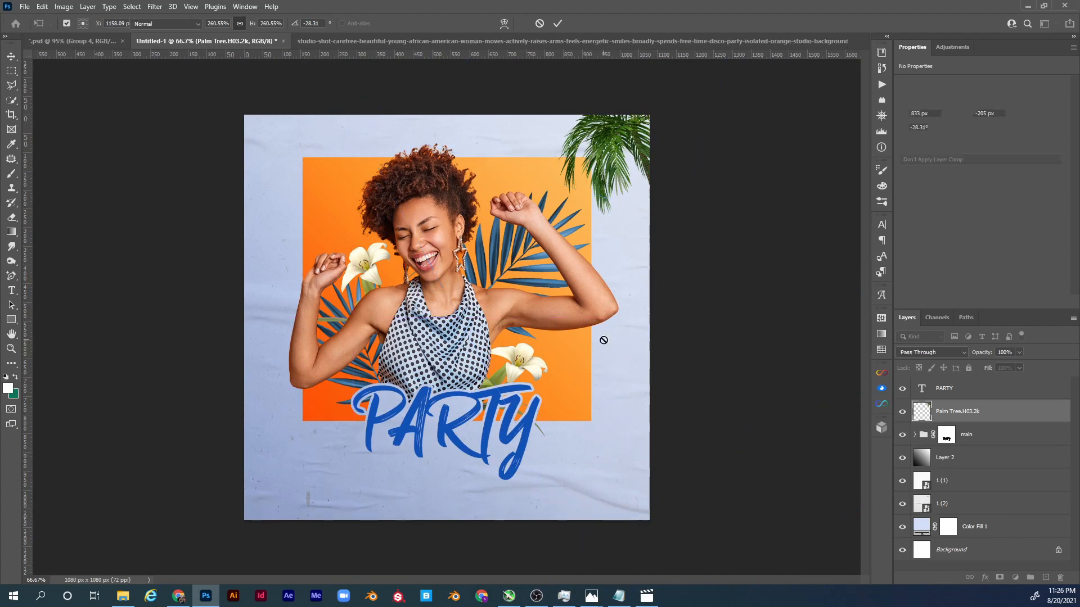
Colorize the palm tree with Hue/Saturation at hue 189, saturation 33 and lightness +2
key("b")
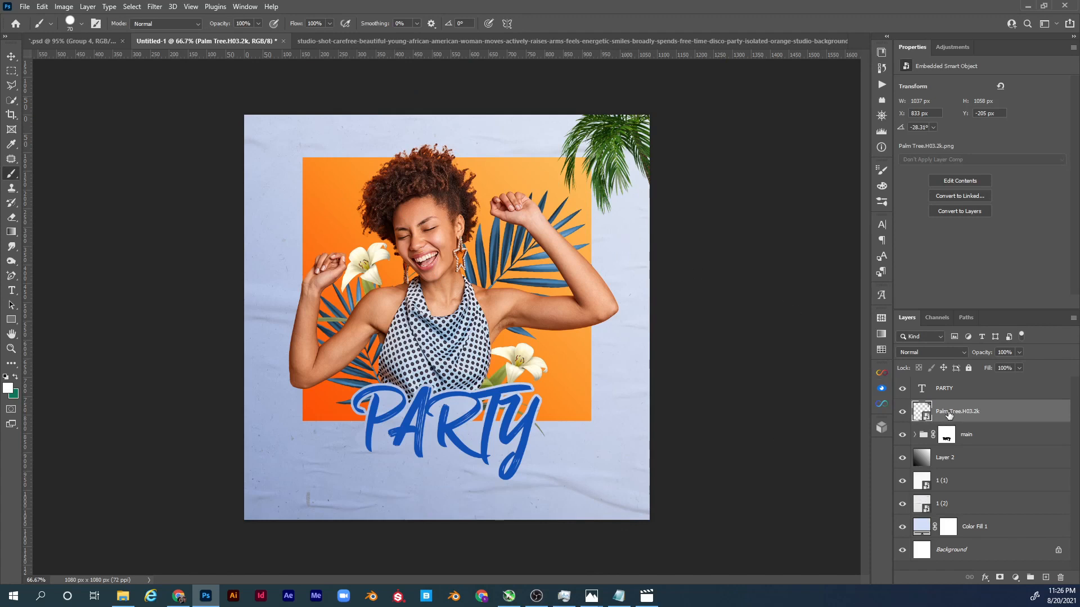
key("ctrl+u")
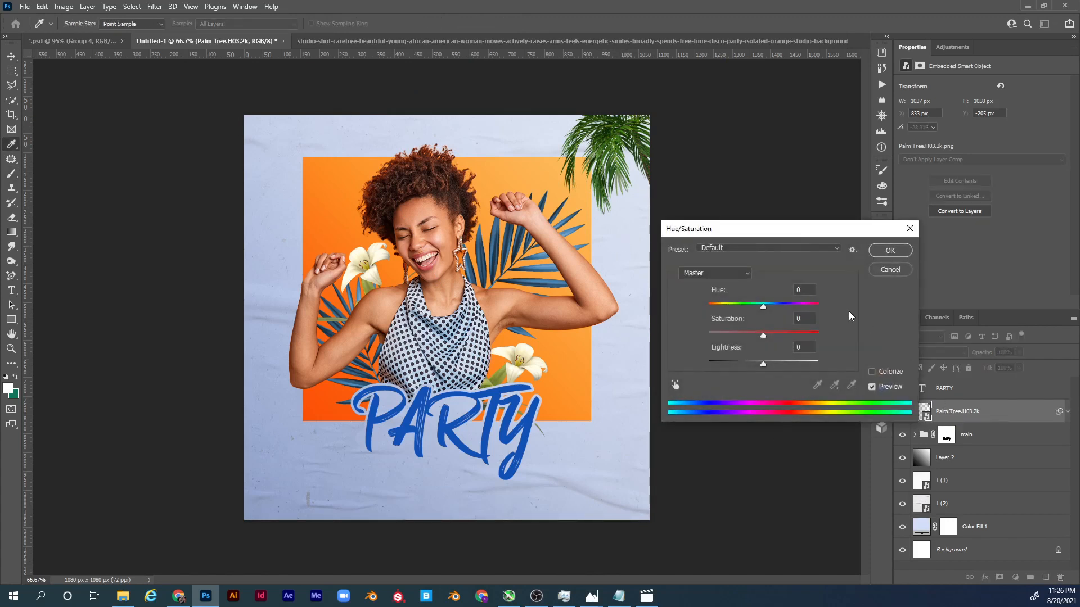
mouse_move(794, 230)
left_mouse_down()
mouse_move(784, 203)
mouse_move(784, 221)
left_mouse_up()
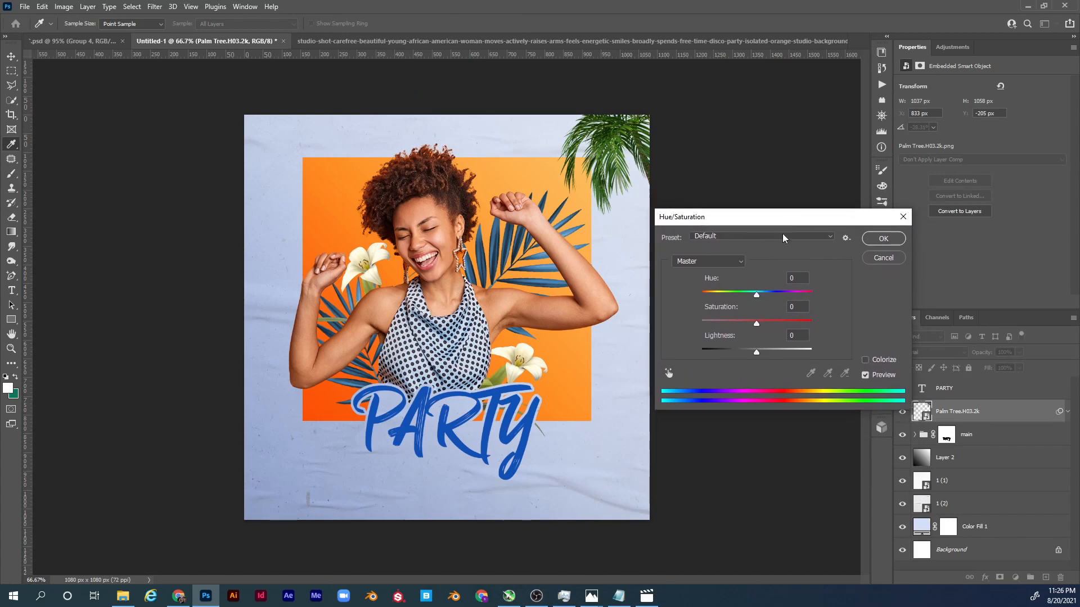
left_click(865, 360)
left_click_drag(703, 294, 758, 352)
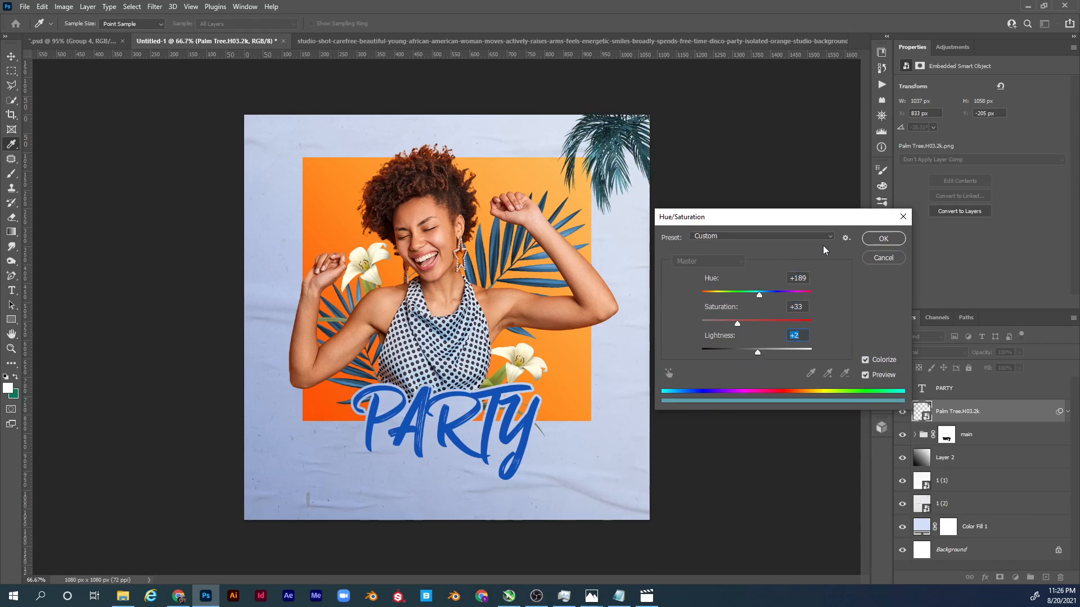
left_click(872, 243)
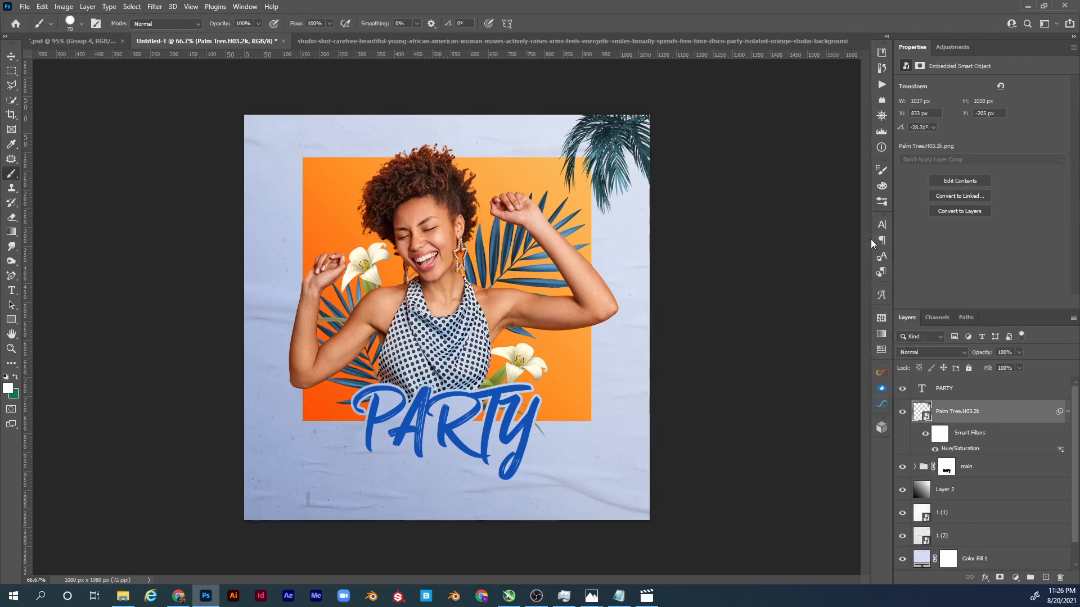
Apply a Gaussian Blur with a 1.5-pixel radius to the palm tree
key("ctrl+0")
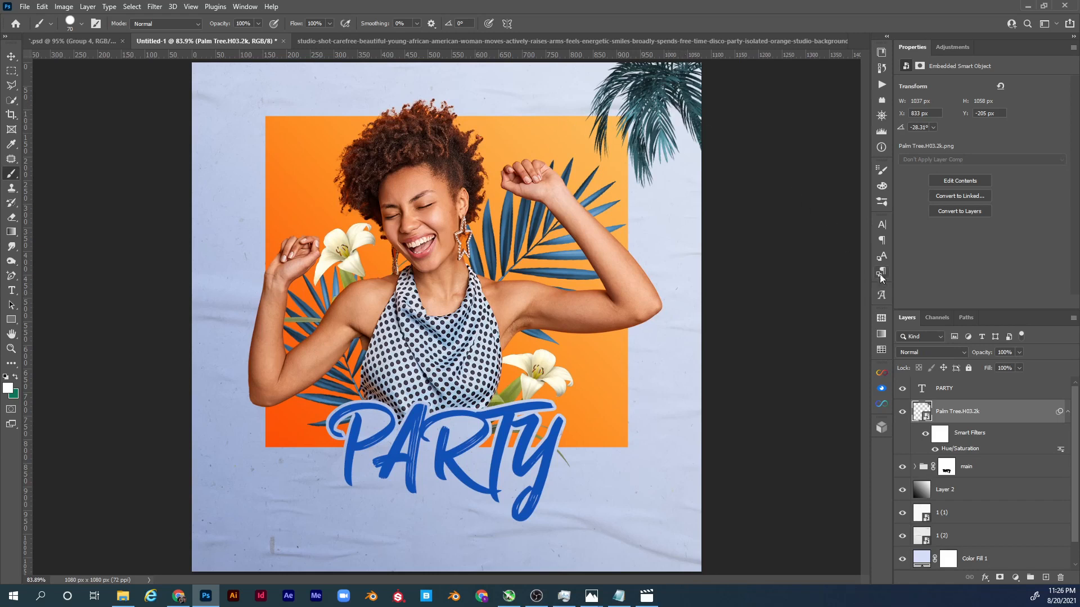
left_click(155, 8)
mouse_move(223, 152)
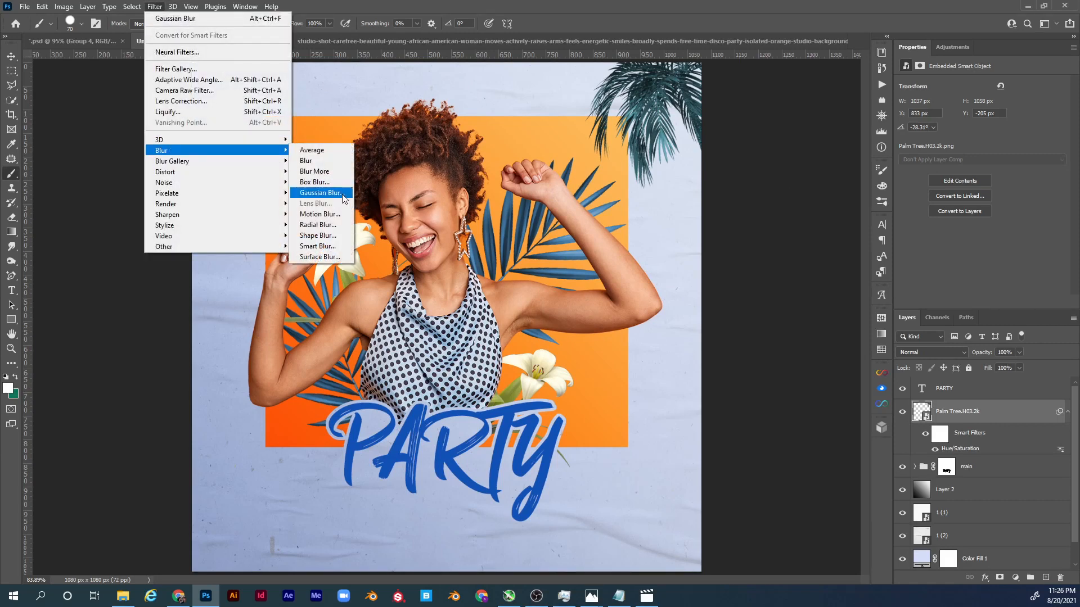
left_click(320, 193)
key("space")
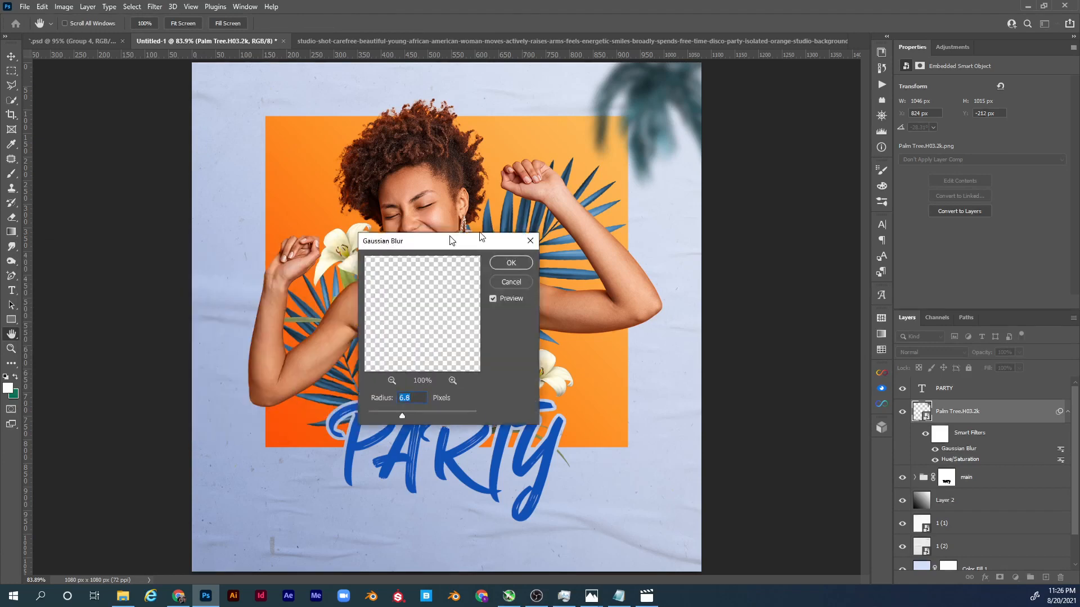
left_click_drag(451, 240, 699, 229)
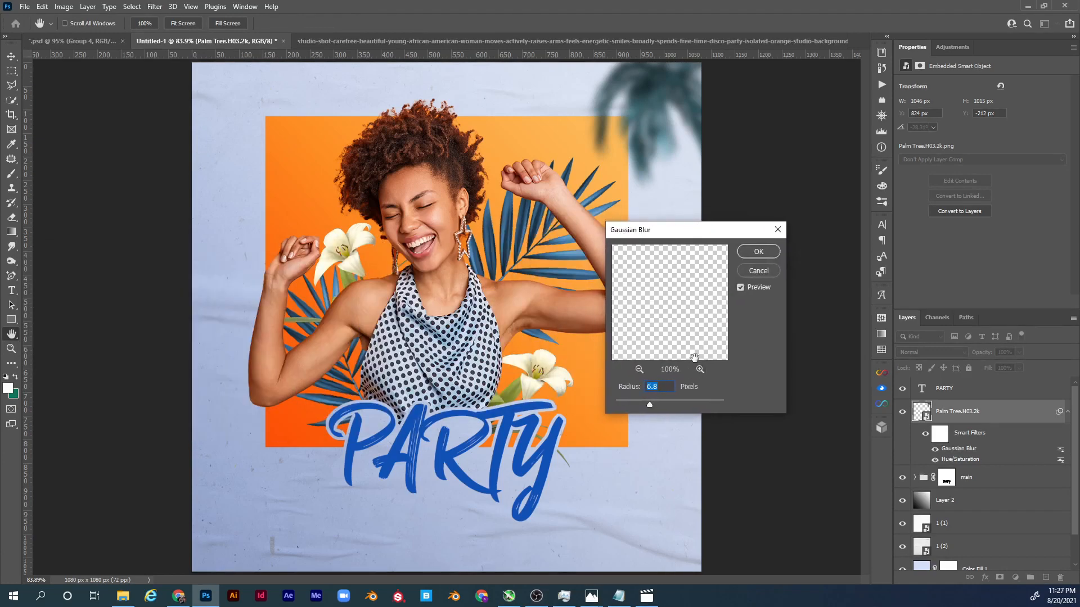
type("1.5")
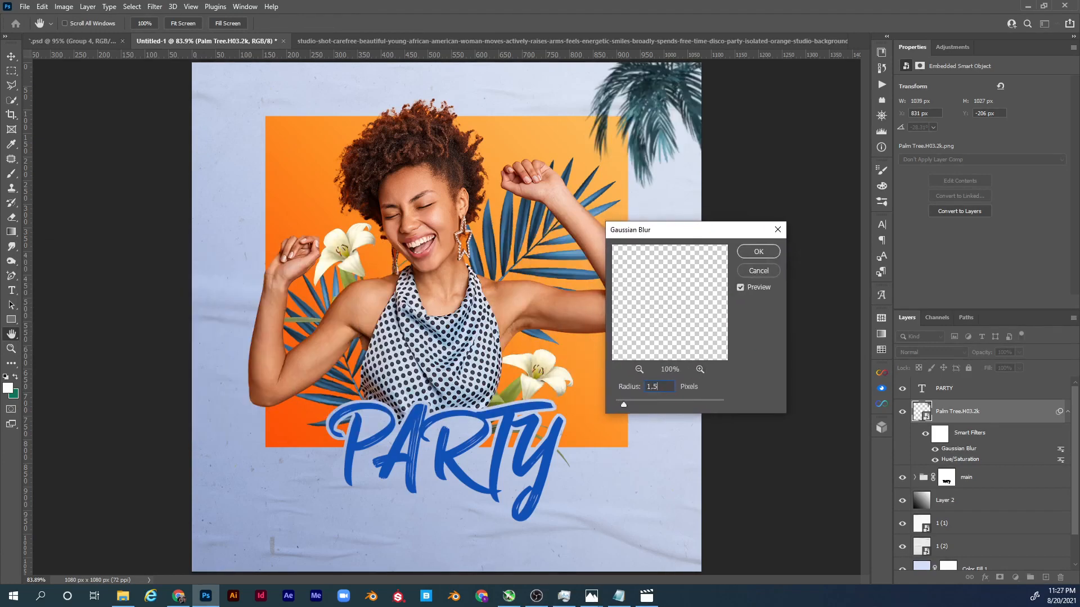
left_click(753, 257)
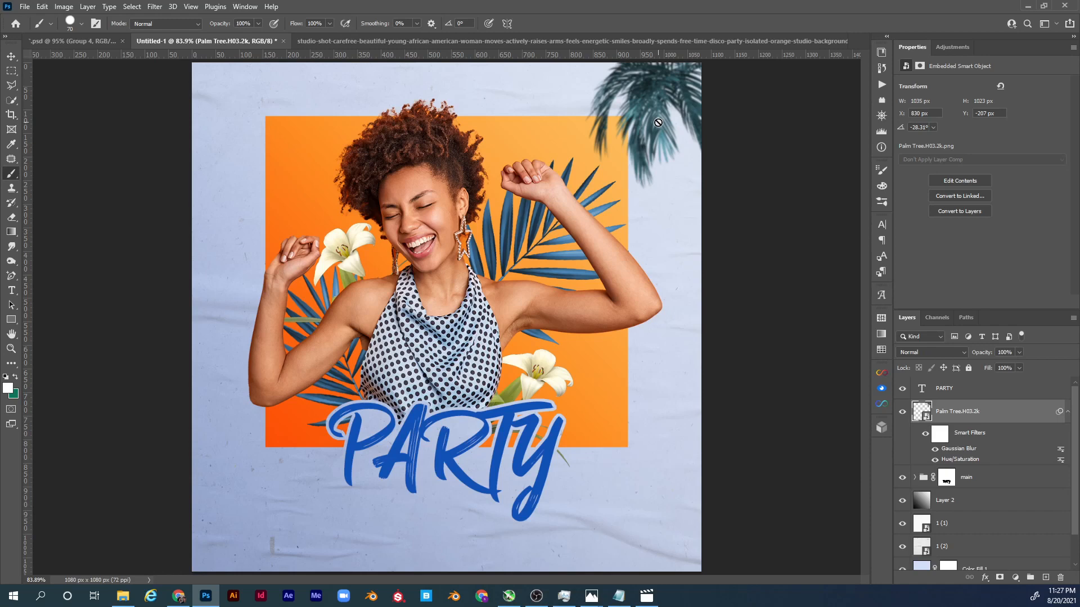
Enlarge the palm tree to about 1250 px wide and reposition its fronds over the poster's top-right corner
key("ctrl+t")
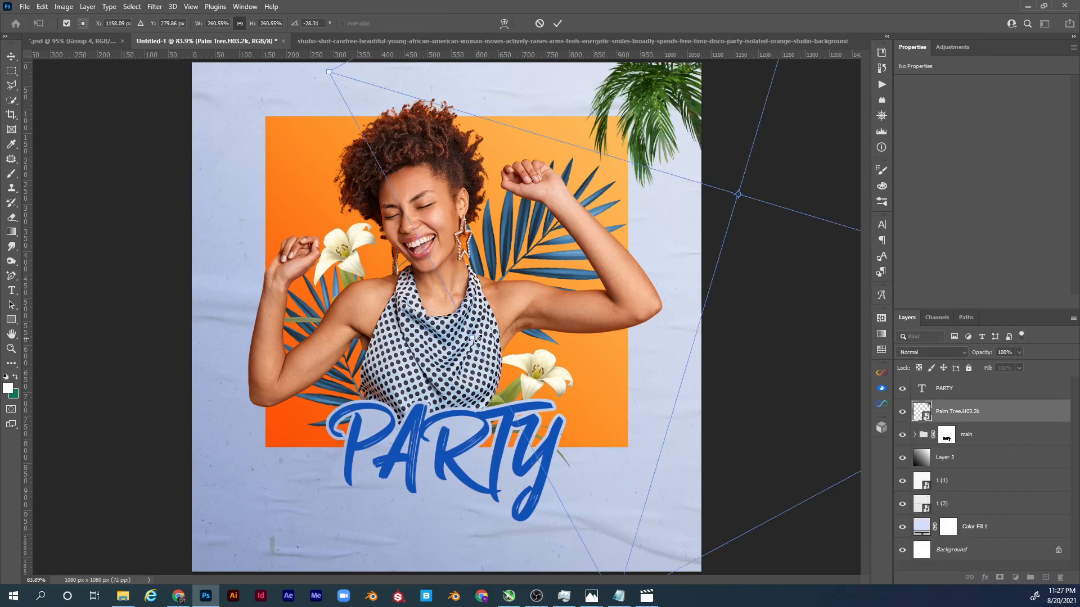
left_click_drag(473, 340, 374, 420)
left_click_drag(476, 386, 547, 366)
key("Return")
key("b")
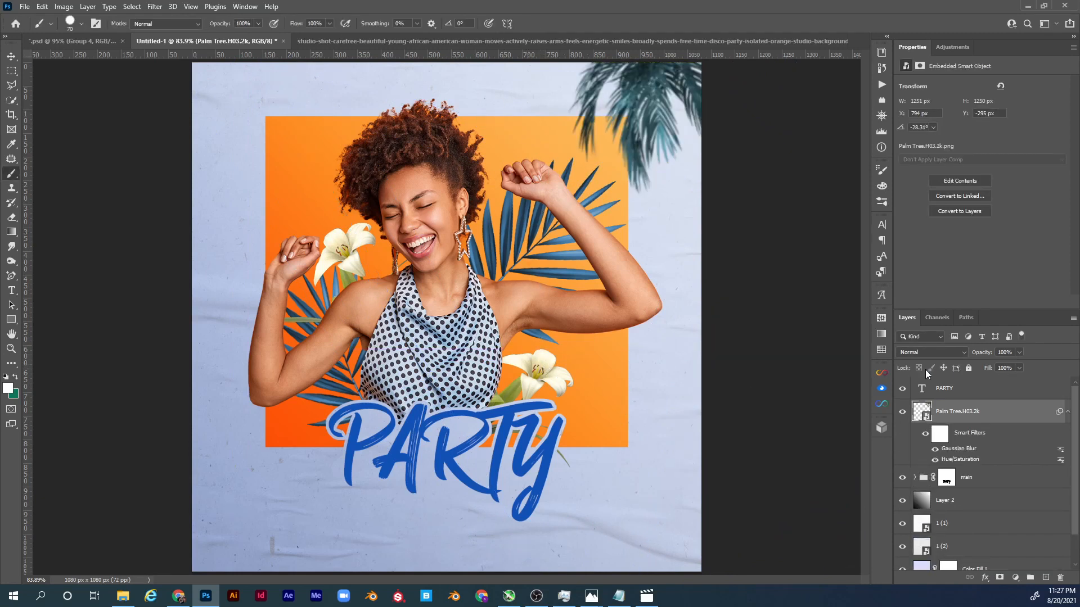
left_click(983, 478)
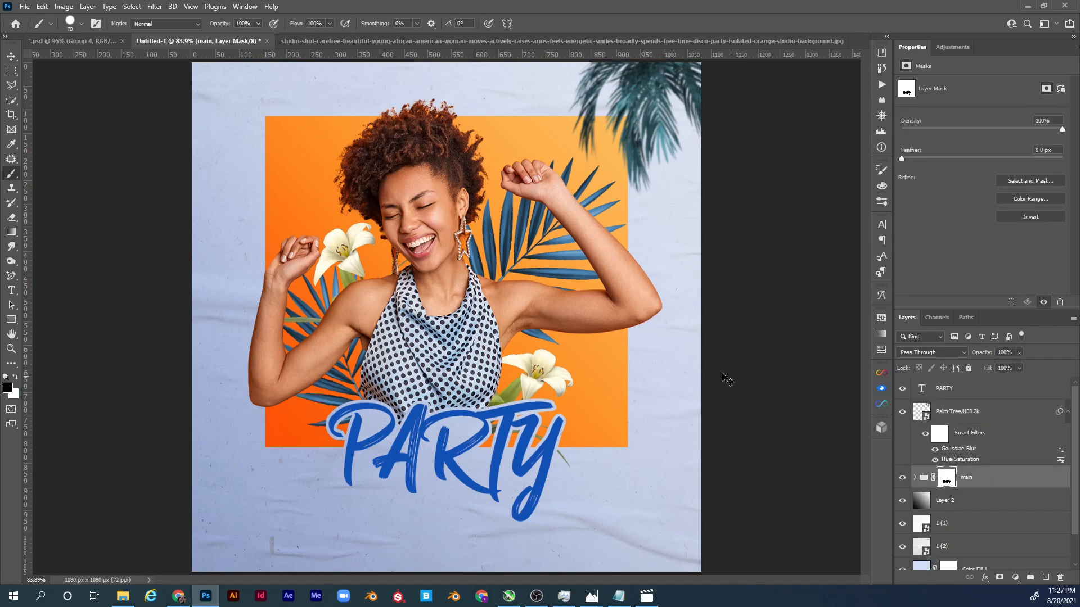
key("ctrl+t")
left_click_drag(666, 352, 649, 353)
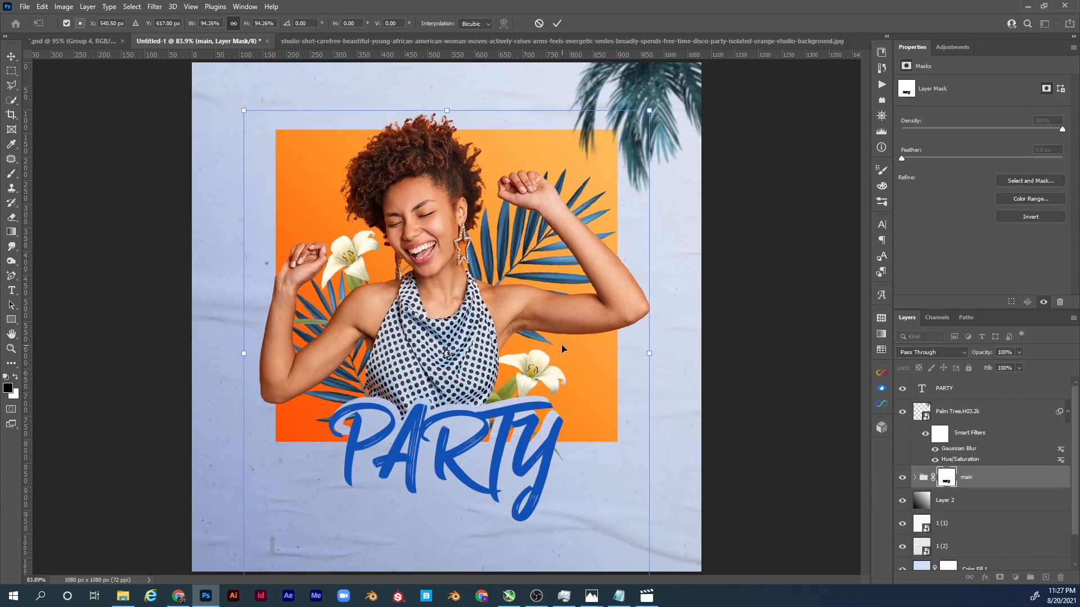
key("Escape")
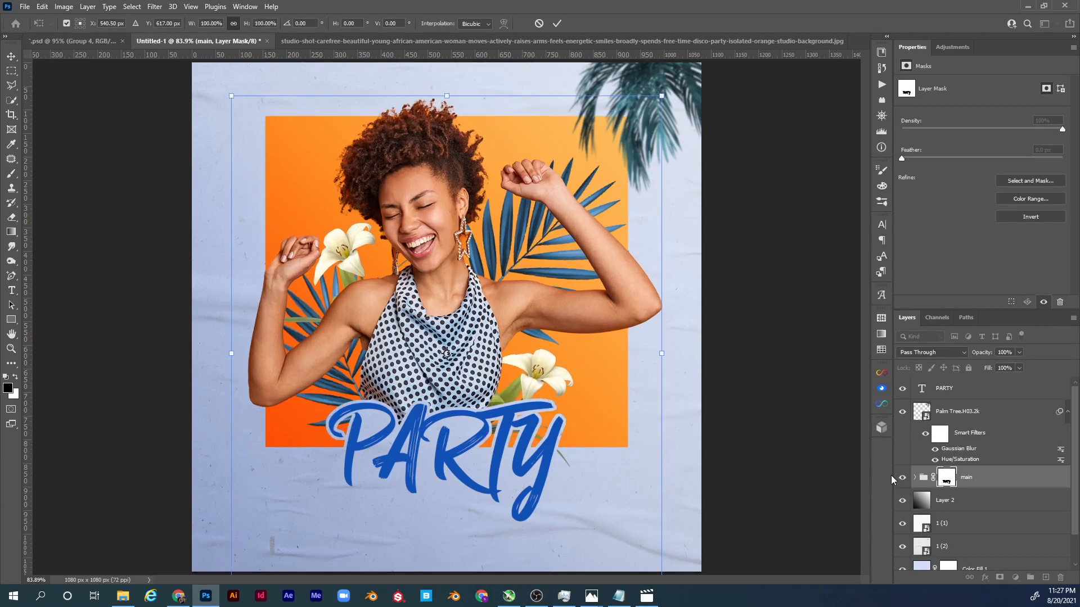
Examine the layers nested in the main group, down to the orange rectangle's group
left_click(916, 478)
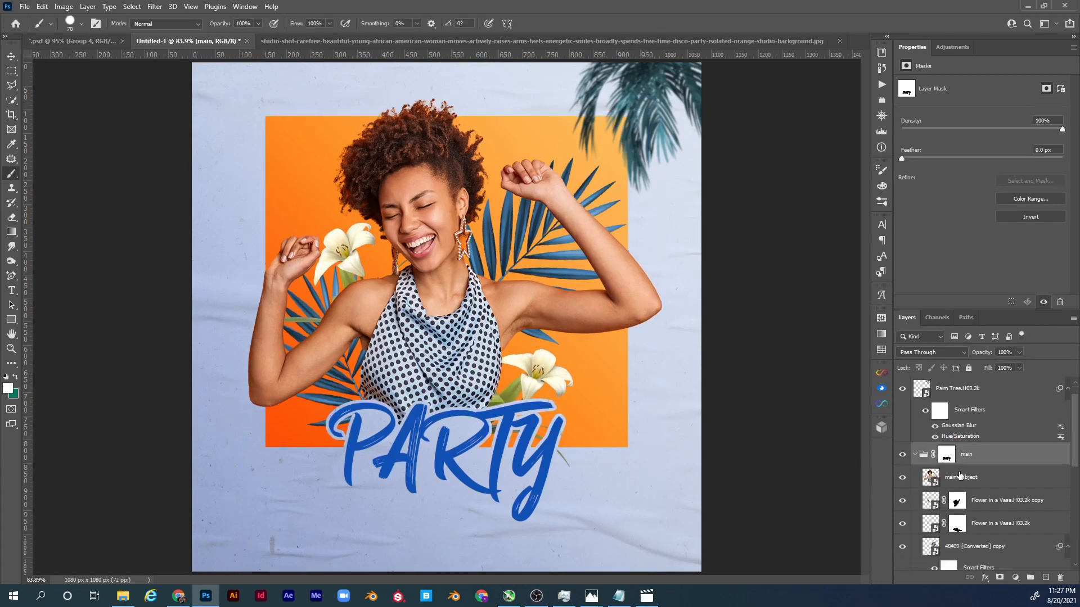
scroll(942, 450, "down", 3)
scroll(943, 450, "down", 3)
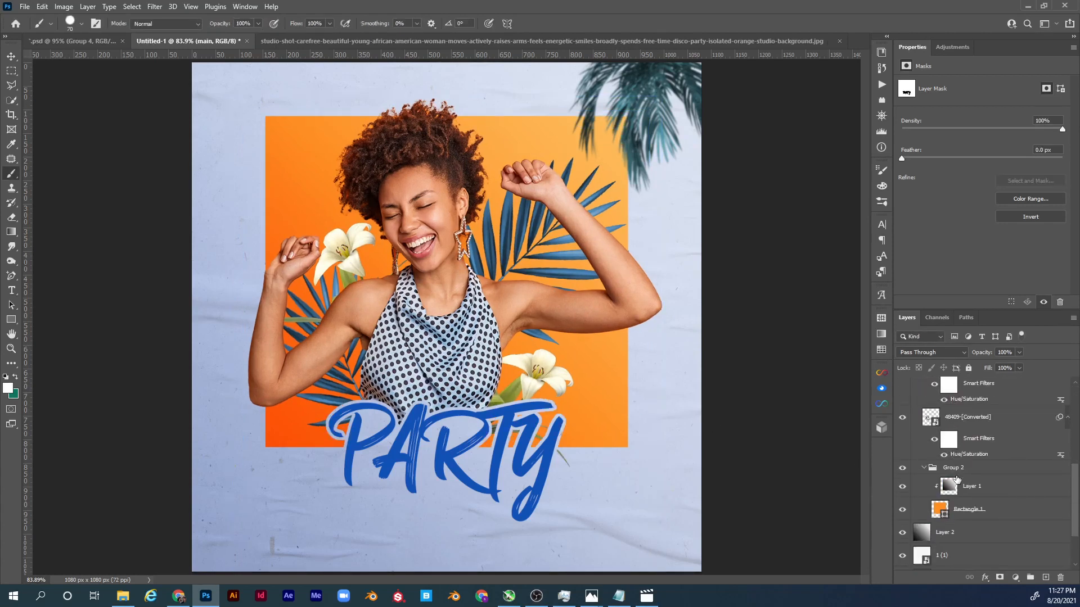
scroll(956, 478, "up", 6)
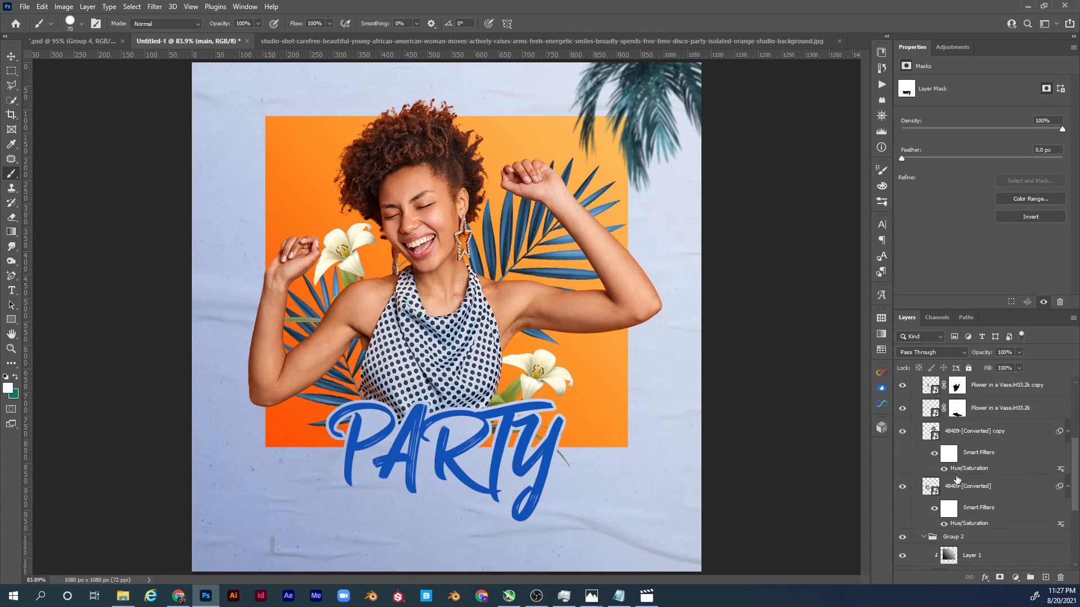
scroll(950, 457, "up", 1)
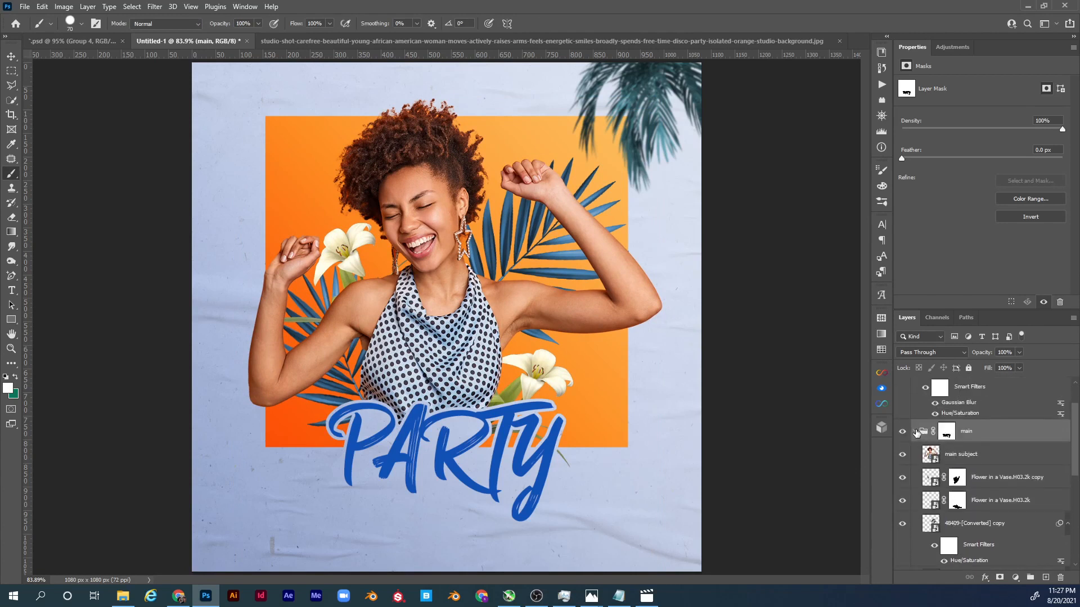
left_click(915, 431)
scroll(967, 463, "up", 1)
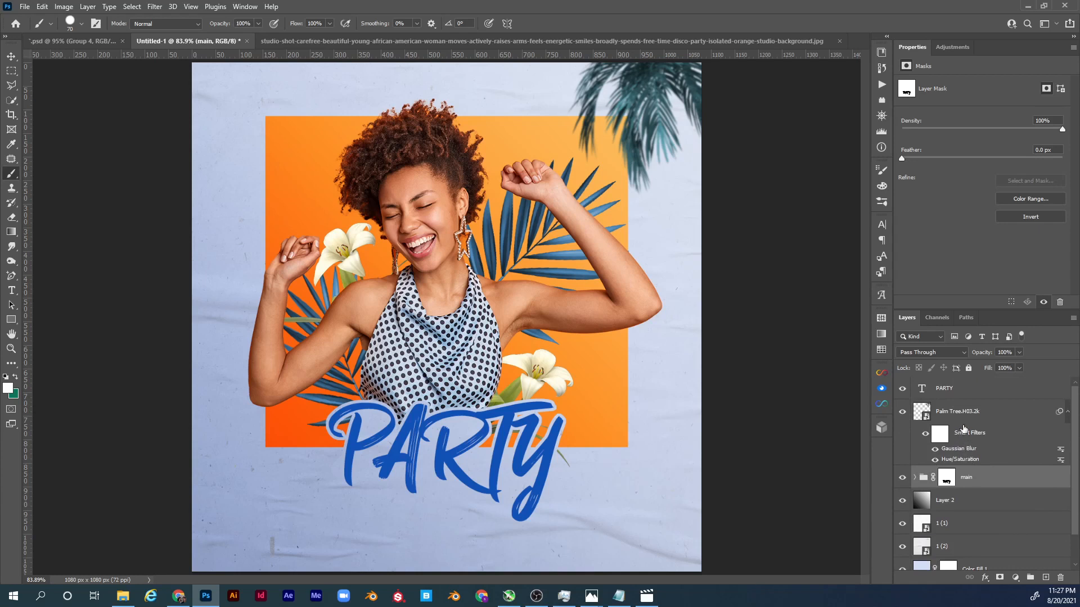
Place the PARTY layer directly above the main group and scale both together to about 95%
left_click(956, 389)
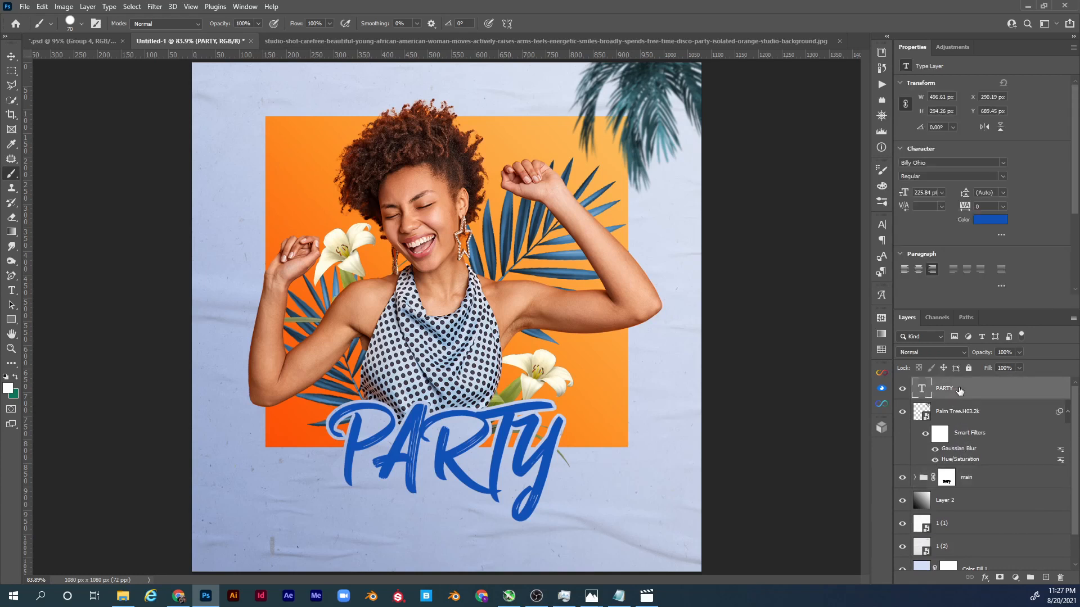
left_click_drag(959, 390, 967, 458)
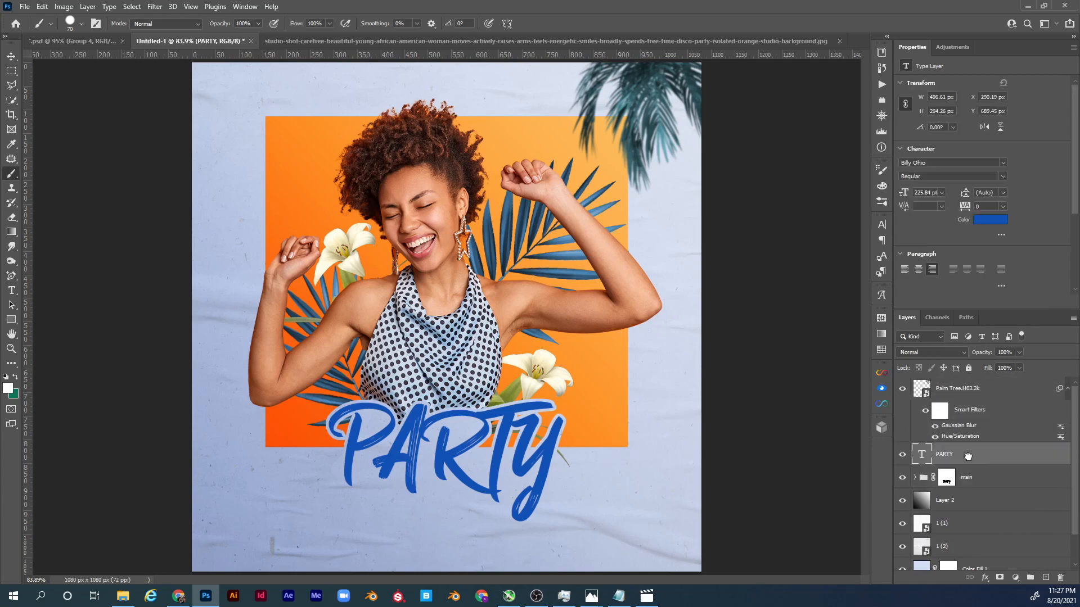
left_click(979, 479, "shift")
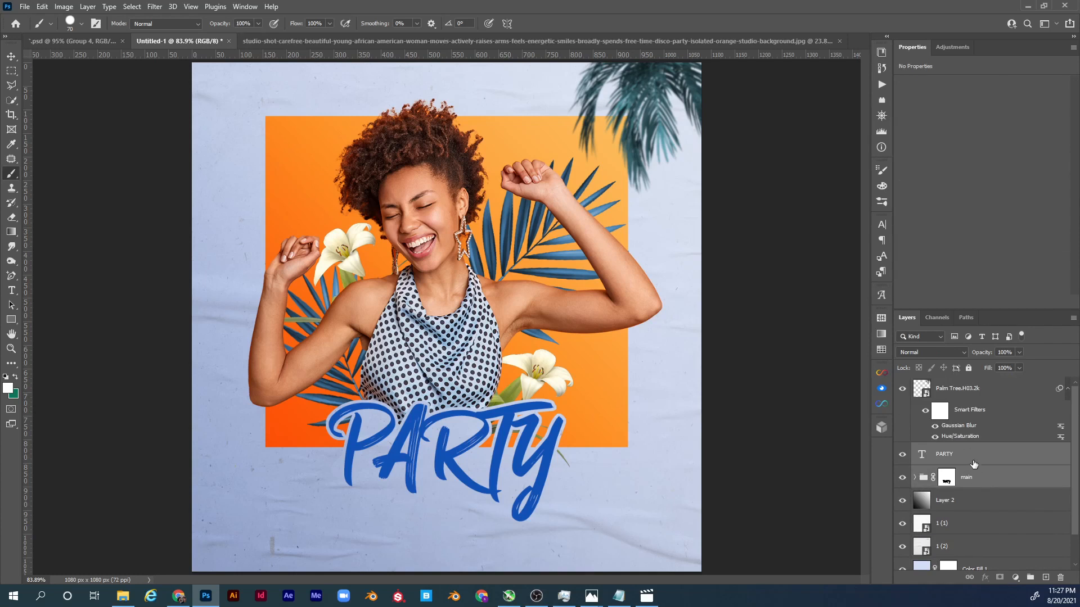
left_click(972, 456)
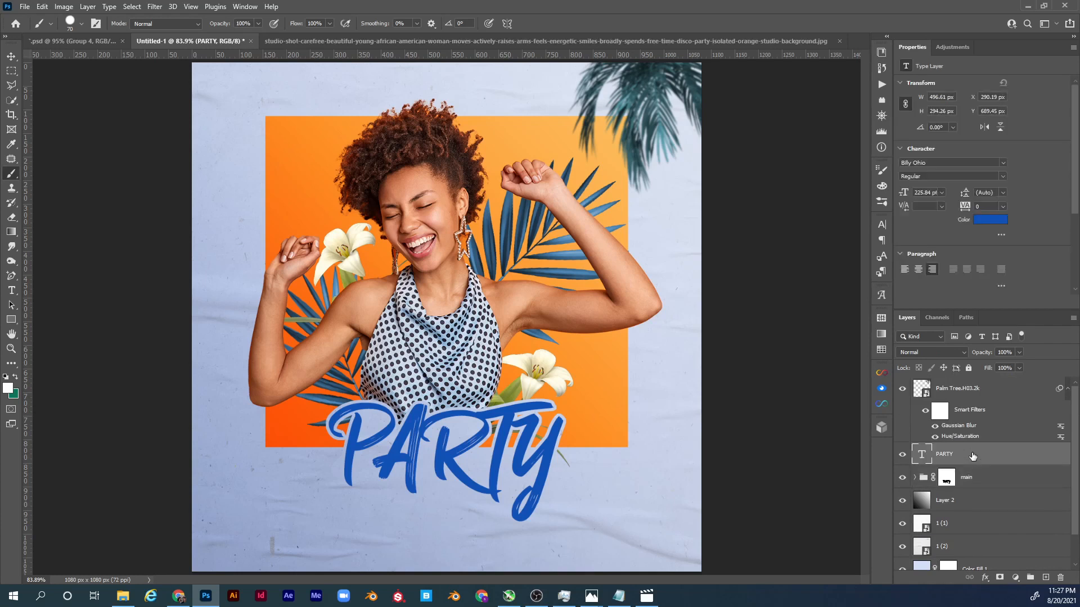
left_click(983, 481, "ctrl")
key("ctrl+t")
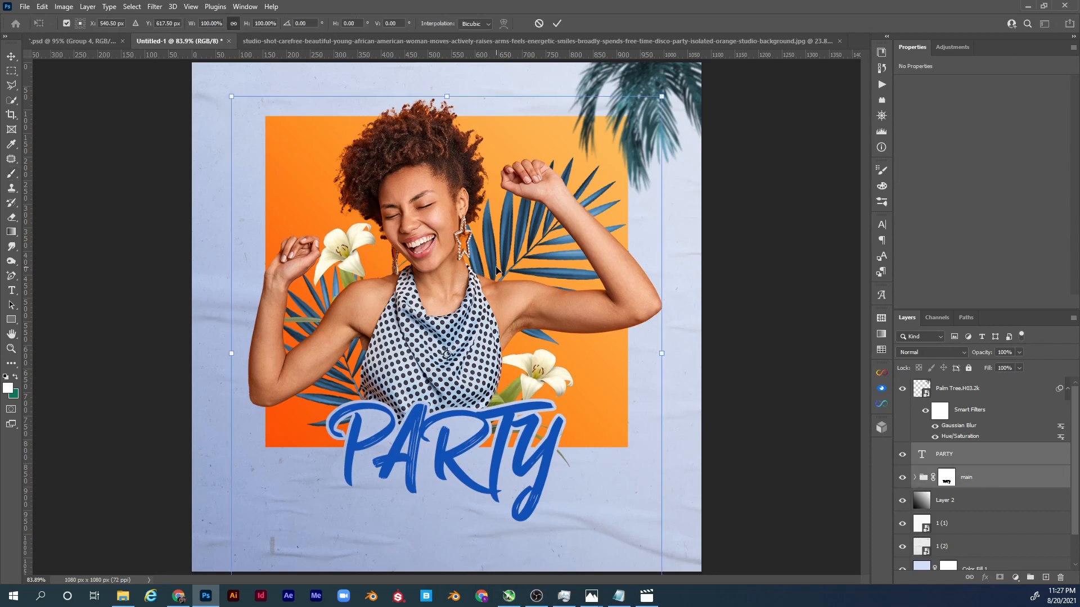
left_click_drag(661, 354, 617, 382)
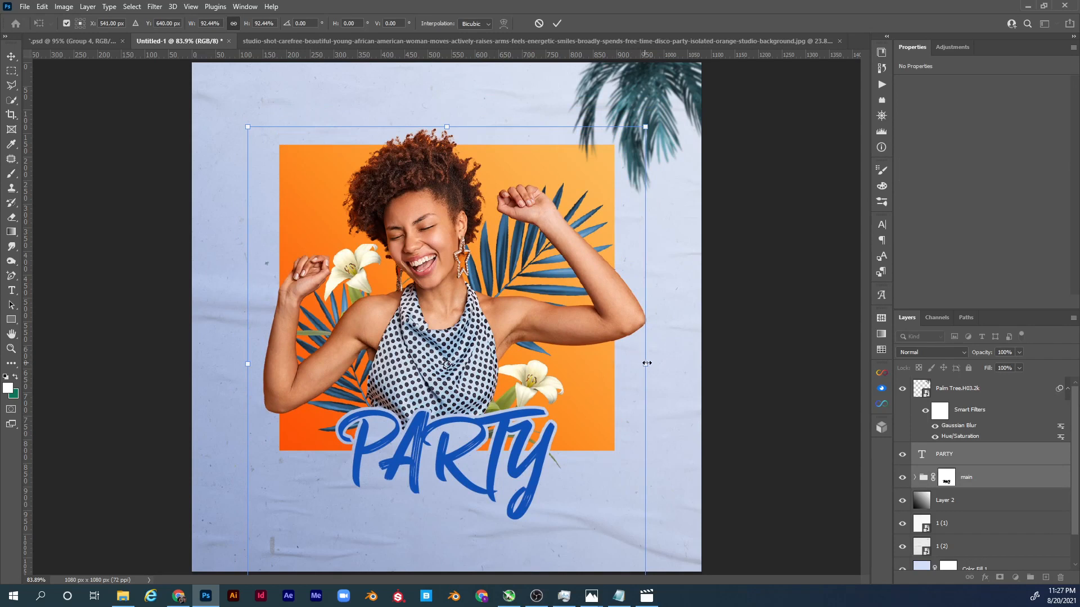
left_click_drag(647, 363, 650, 363)
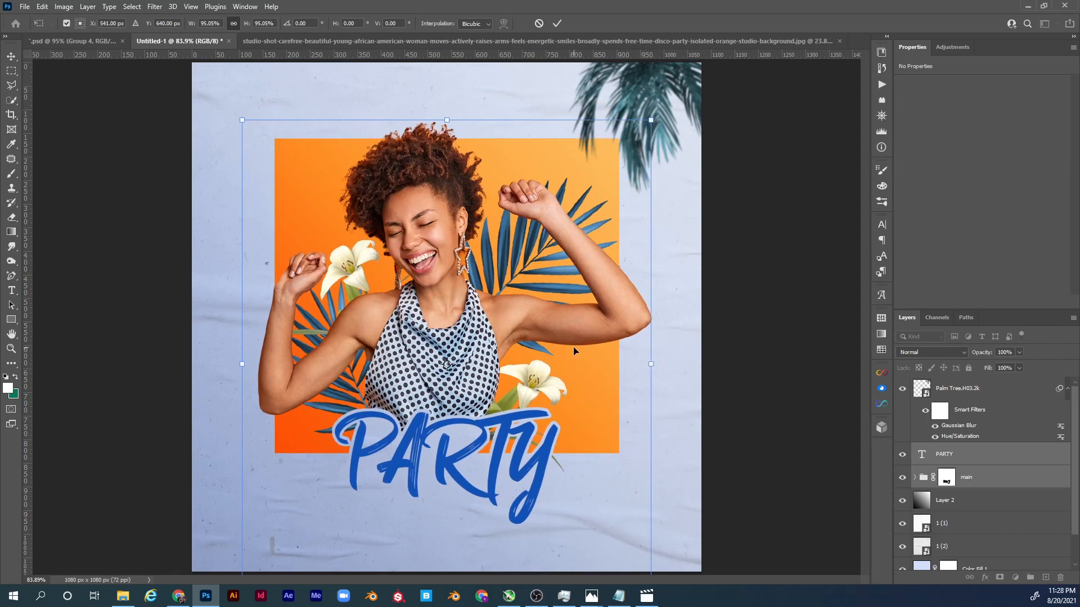
key("Return")
Duplicate the blurred palm tree and place the copy over the poster's lower-left area
key("b")
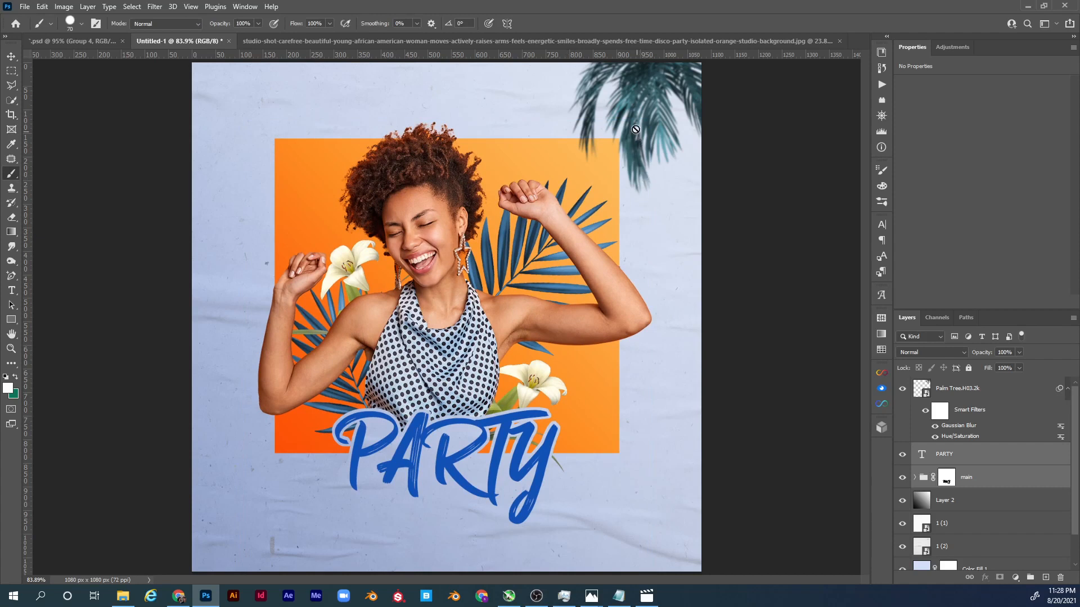
key("v")
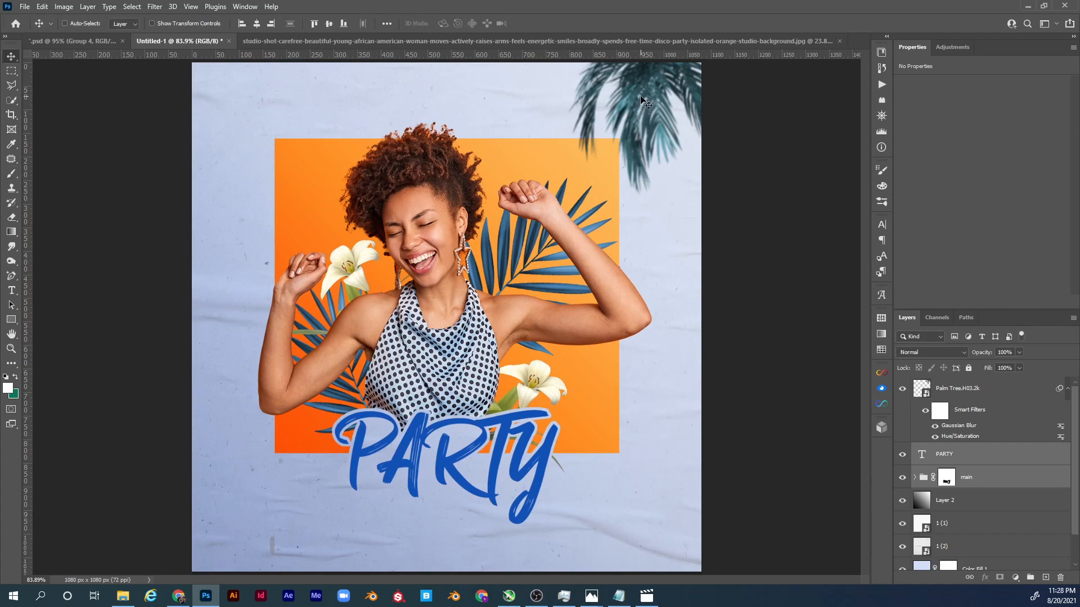
key("ctrl")
key("ctrl")
left_click(659, 93, "ctrl")
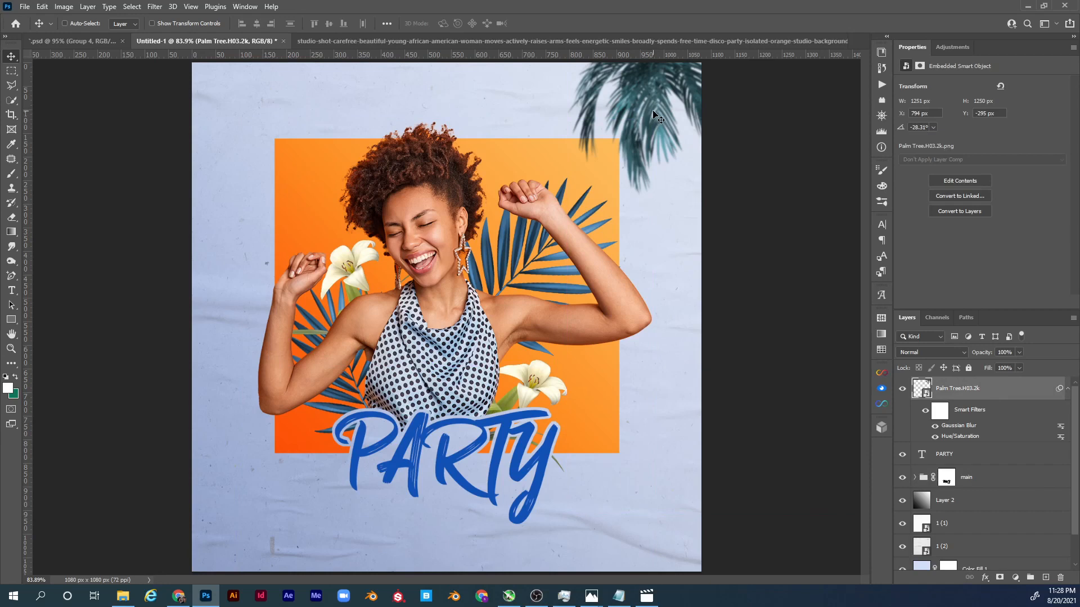
left_click_drag(651, 121, 243, 483)
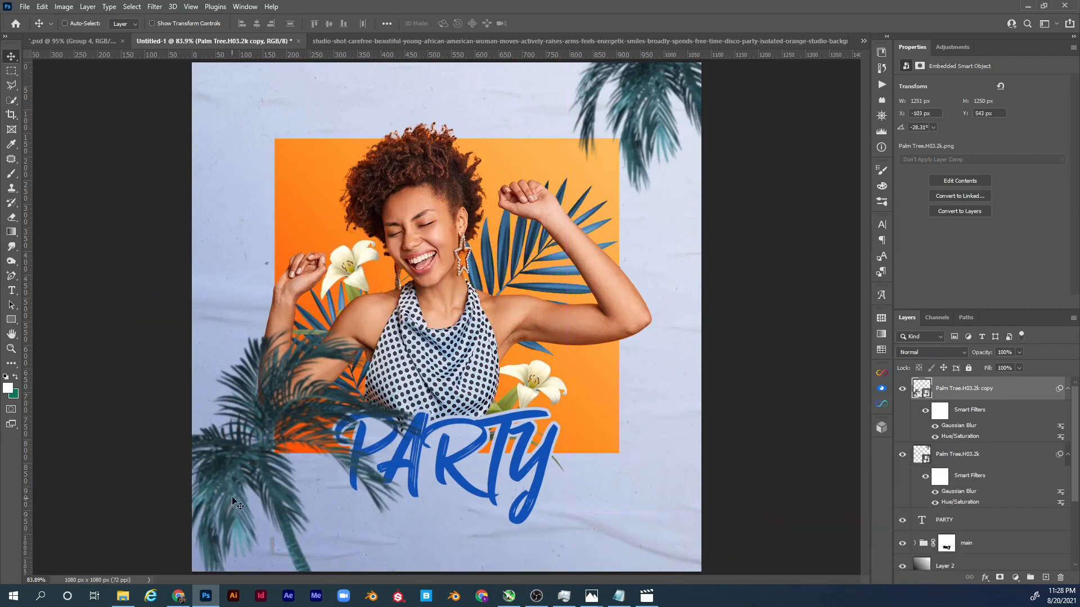
Rotate the palm tree copy to about 14°, tuck its fronds into the poster's bottom-left corner, and lower its opacity to 88%
key("ctrl+t")
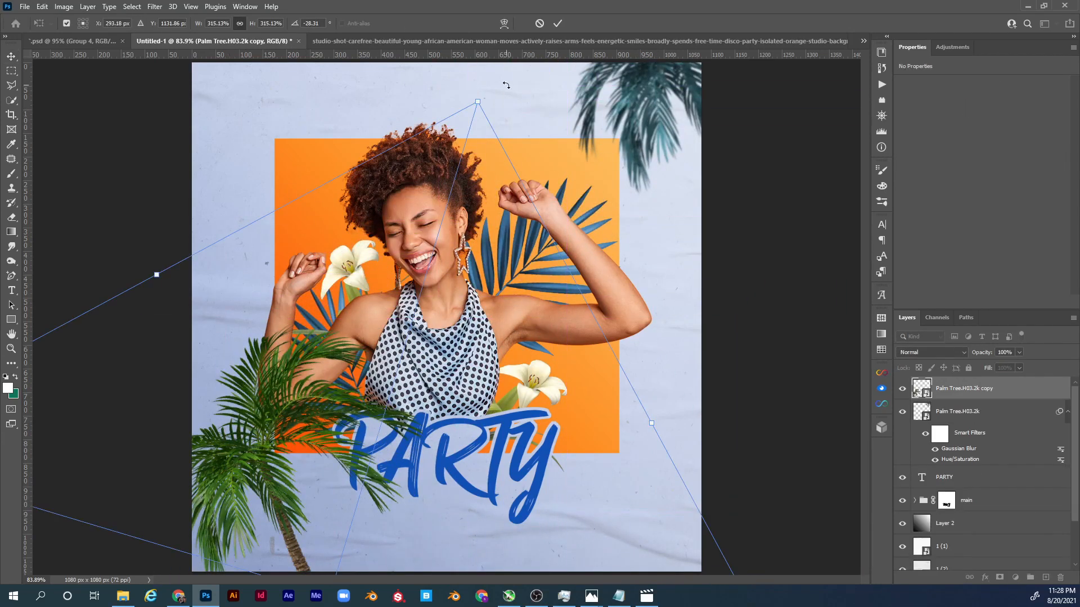
left_click_drag(507, 85, 697, 397)
left_click_drag(607, 433, 383, 508)
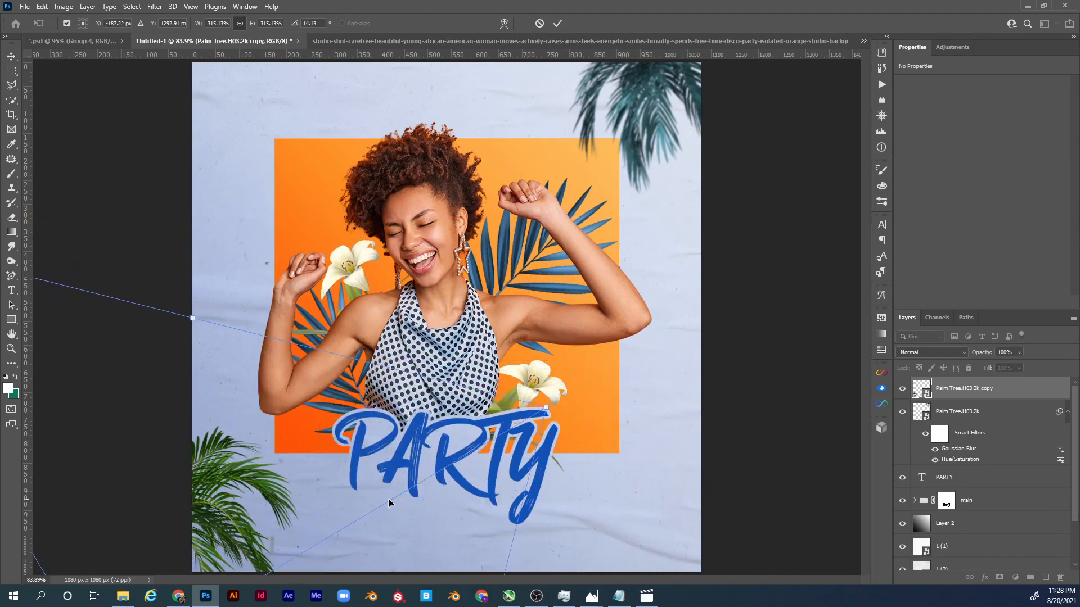
key("Return")
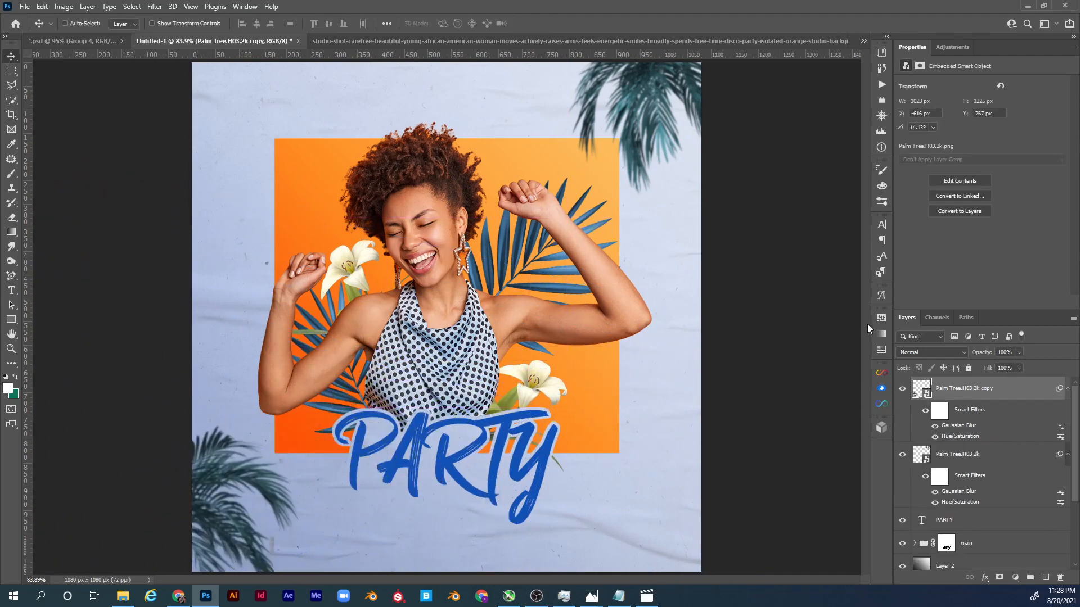
left_click_drag(988, 352, 978, 352)
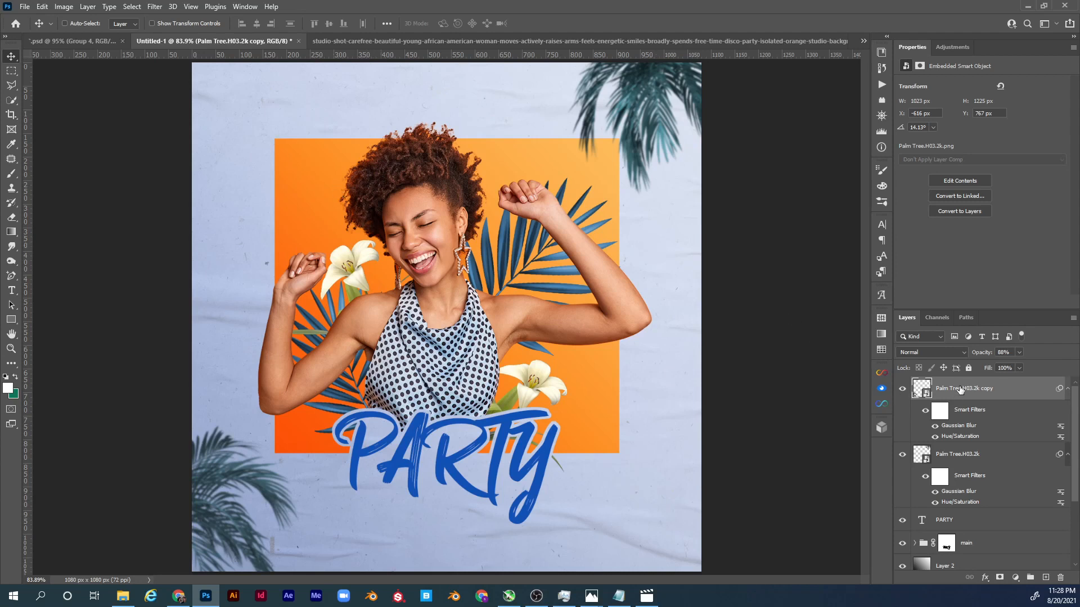
Add the text "Party Date" on the poster's left side and enlarge it to about 71 pt
key("t")
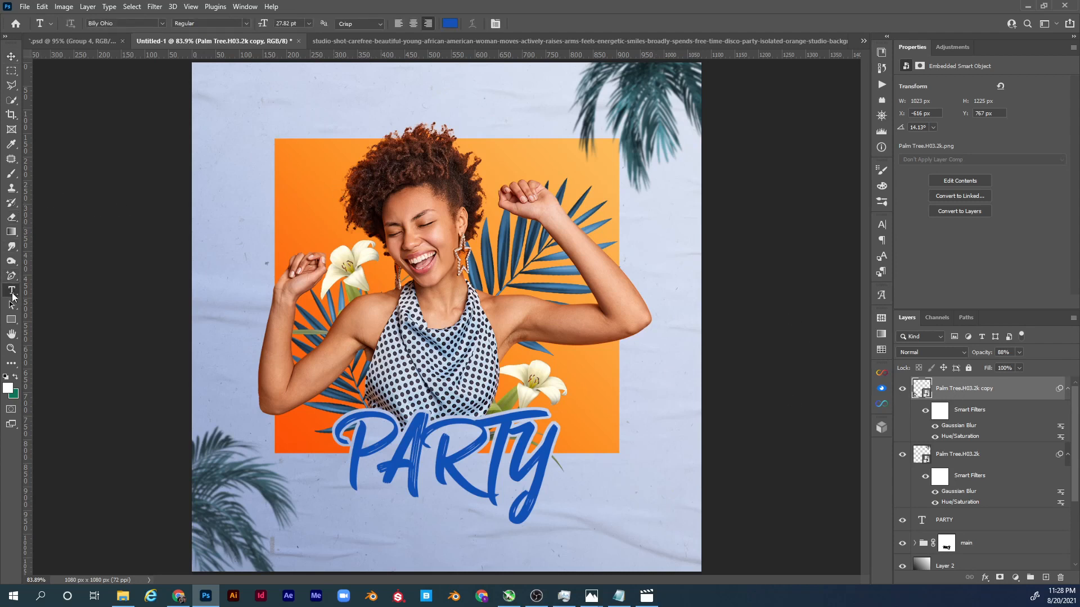
left_click(237, 219)
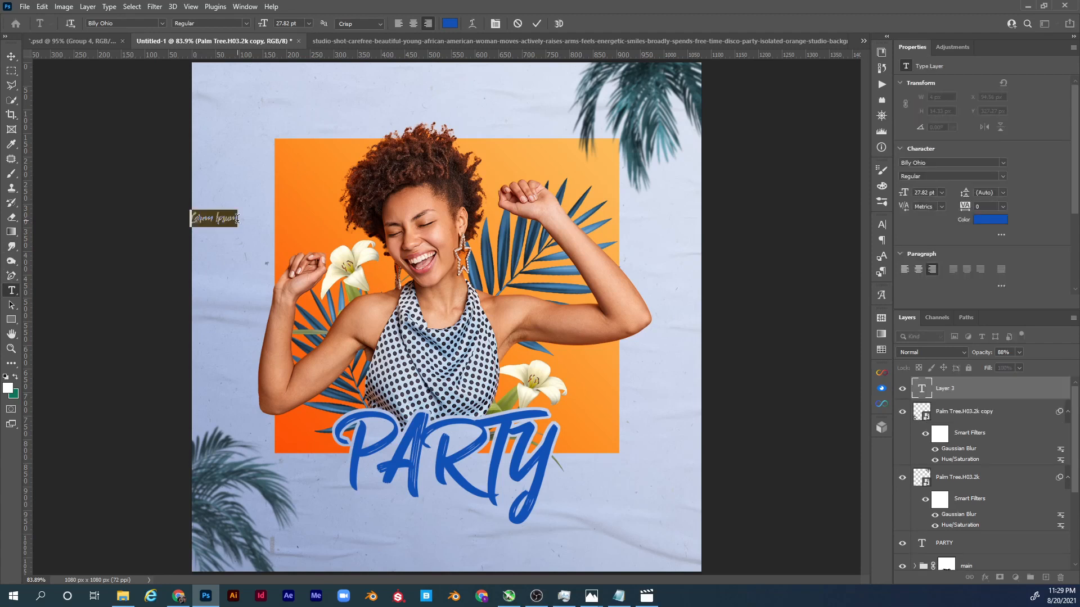
type("Party Date")
left_click(284, 236)
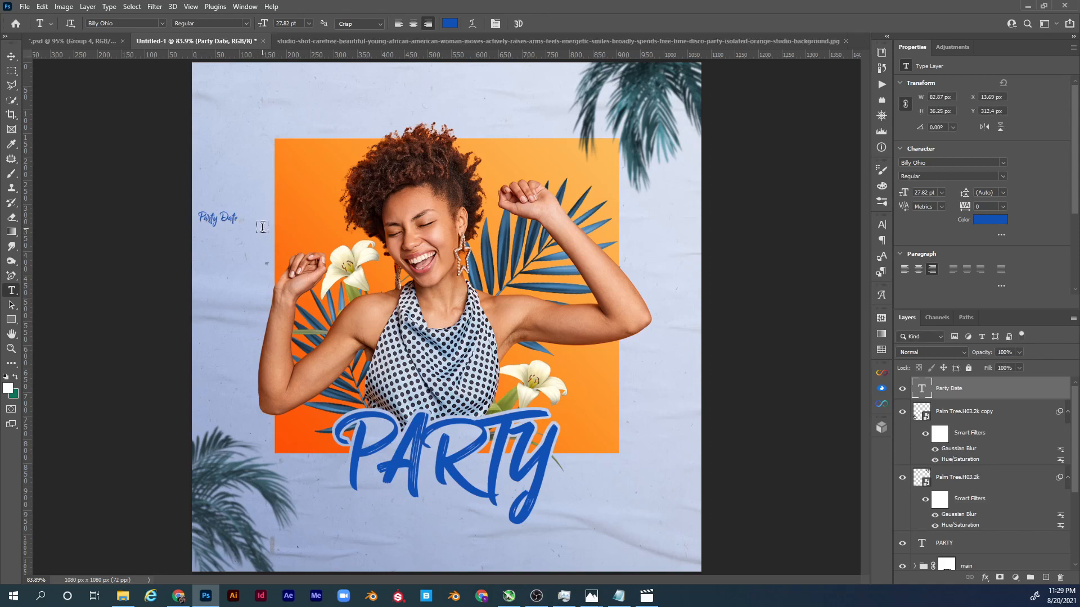
key("ctrl+t")
left_click_drag(238, 227, 285, 269)
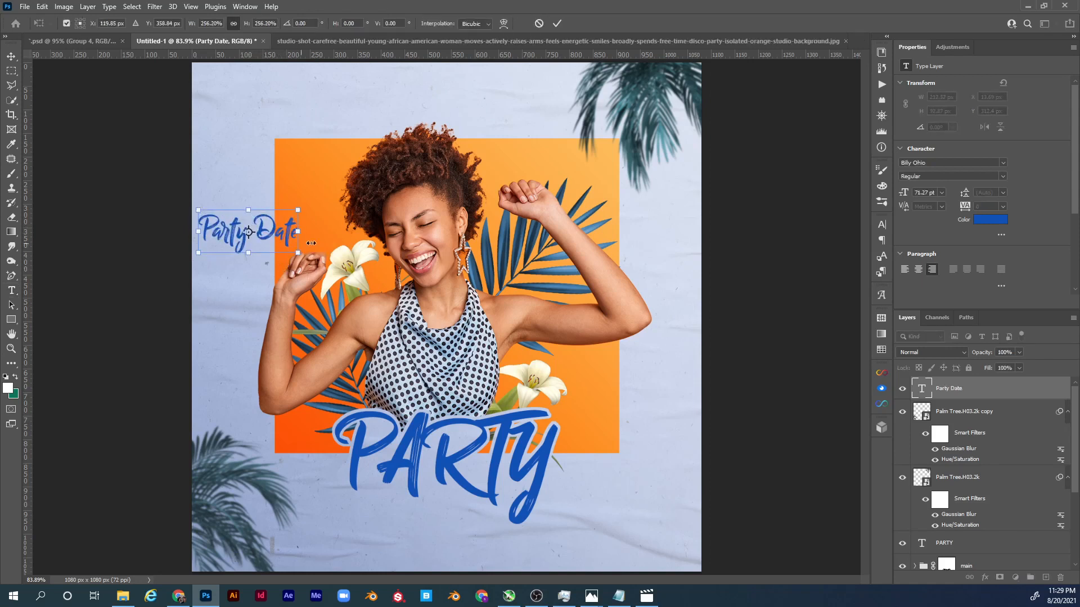
key("Return")
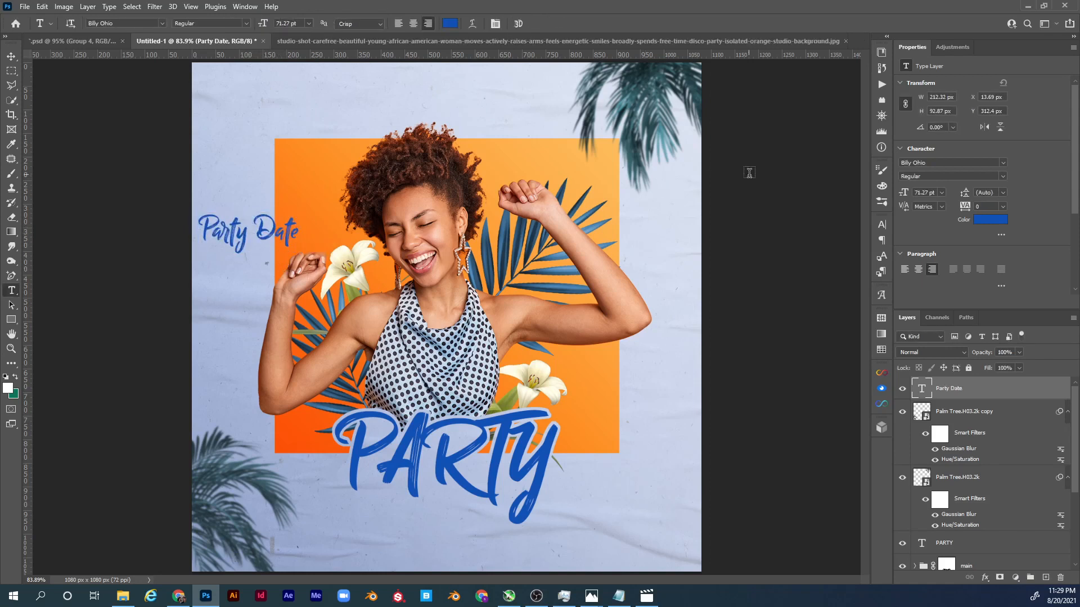
Set the Party Date text in Helvetica Regular and rotate it to -90° so it reads upward
left_click(930, 162)
type("helv")
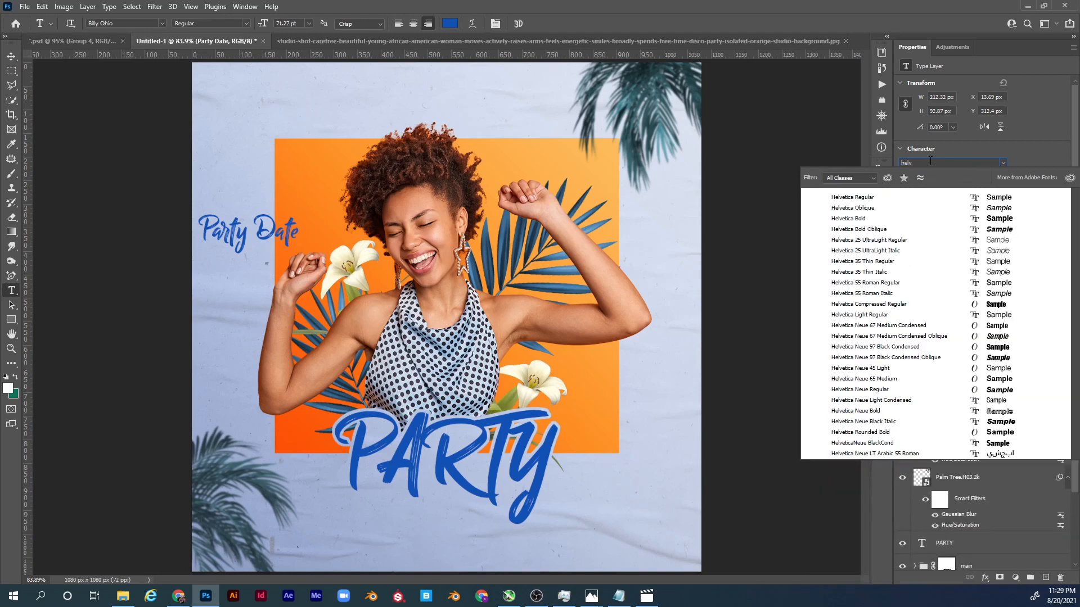
left_click(920, 196)
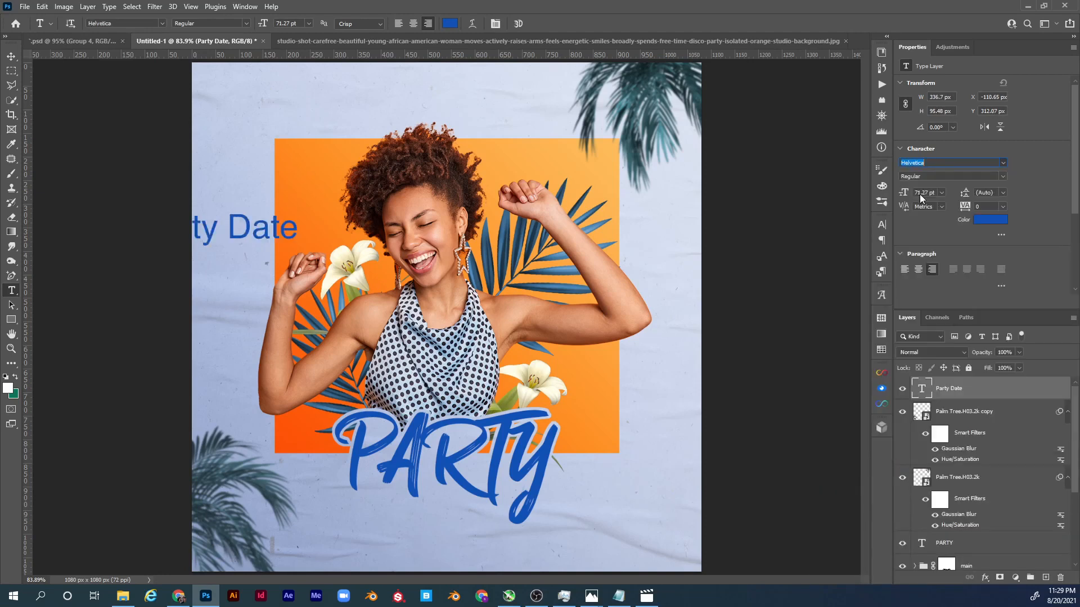
key("ctrl+t")
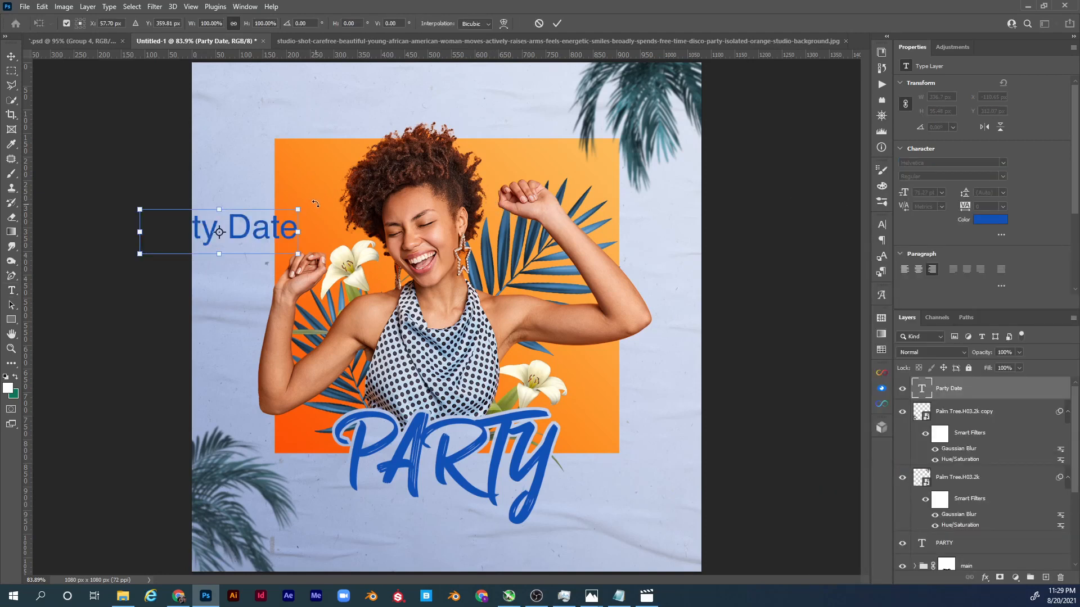
left_click_drag(316, 204, 204, 159)
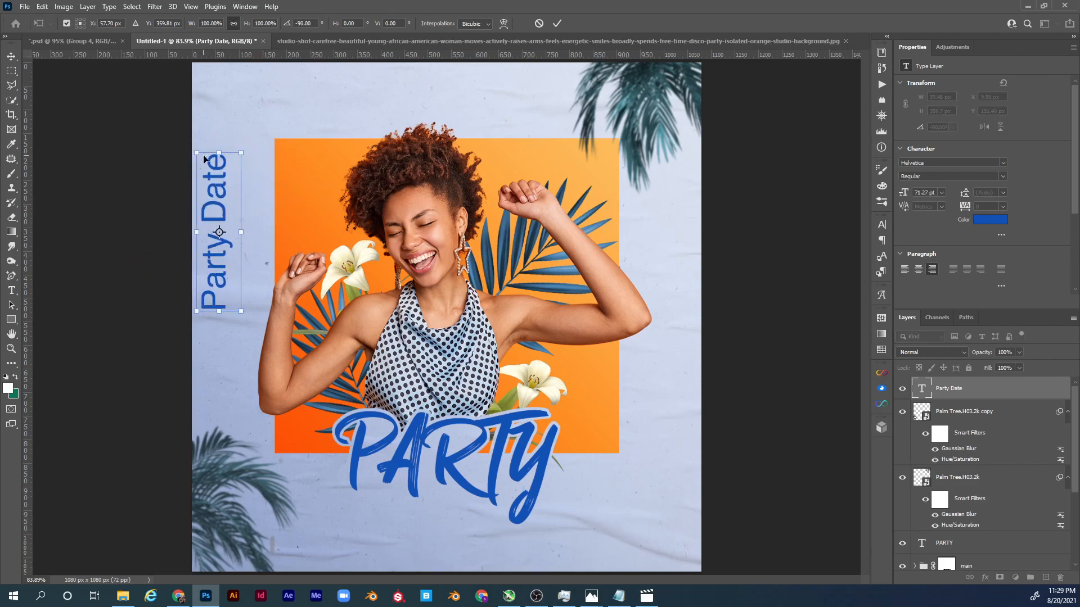
key("Return")
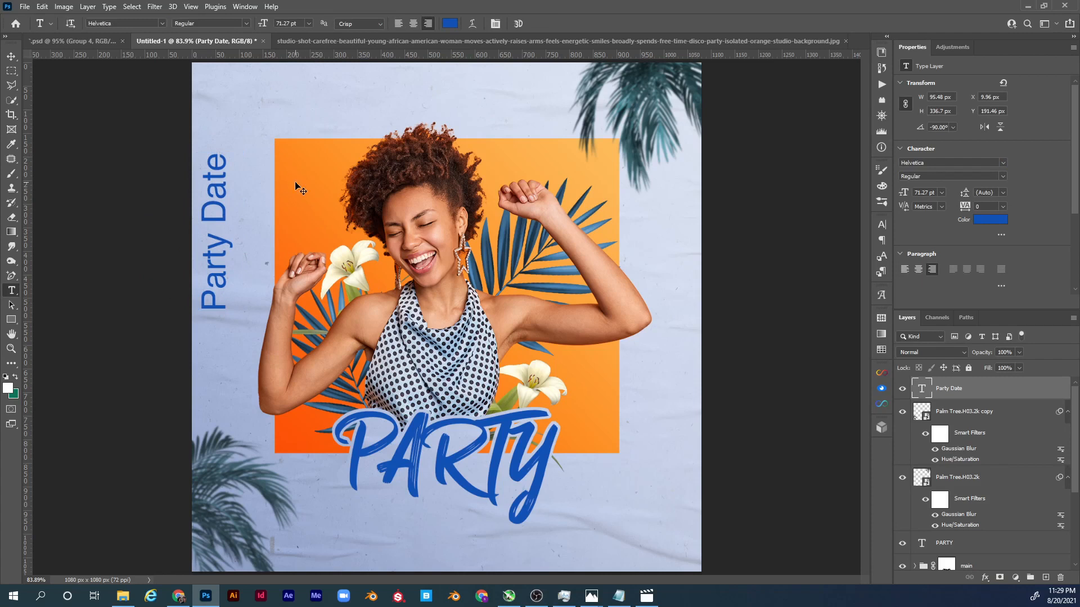
Shrink the vertical Party Date text to about 30 pt and position it along the poster's upper-left edge
key("ctrl+t")
left_click_drag(244, 152, 212, 179)
key("Return")
key("v")
key("ctrl+t")
key("Return")
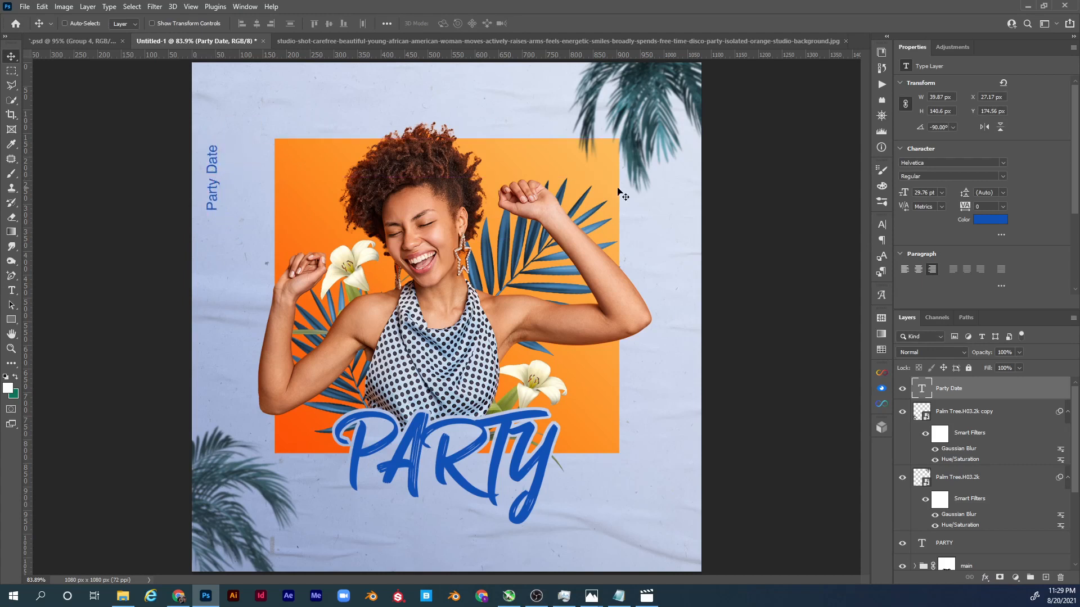
Change the Party Date text color to dark slate blue #324158
left_click(990, 221)
left_click_drag(566, 222, 544, 222)
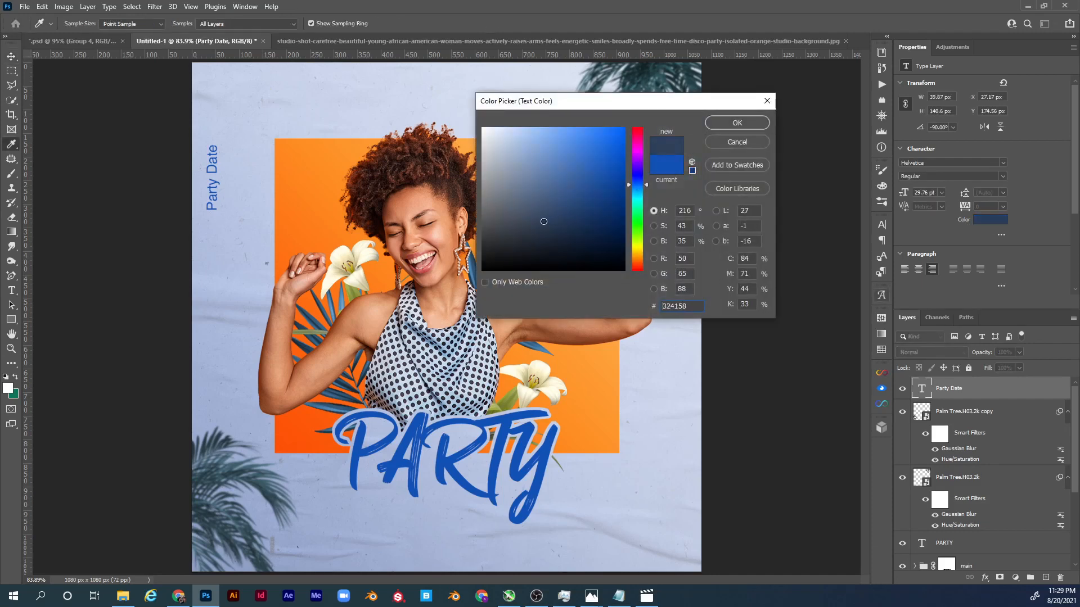
left_click(710, 126)
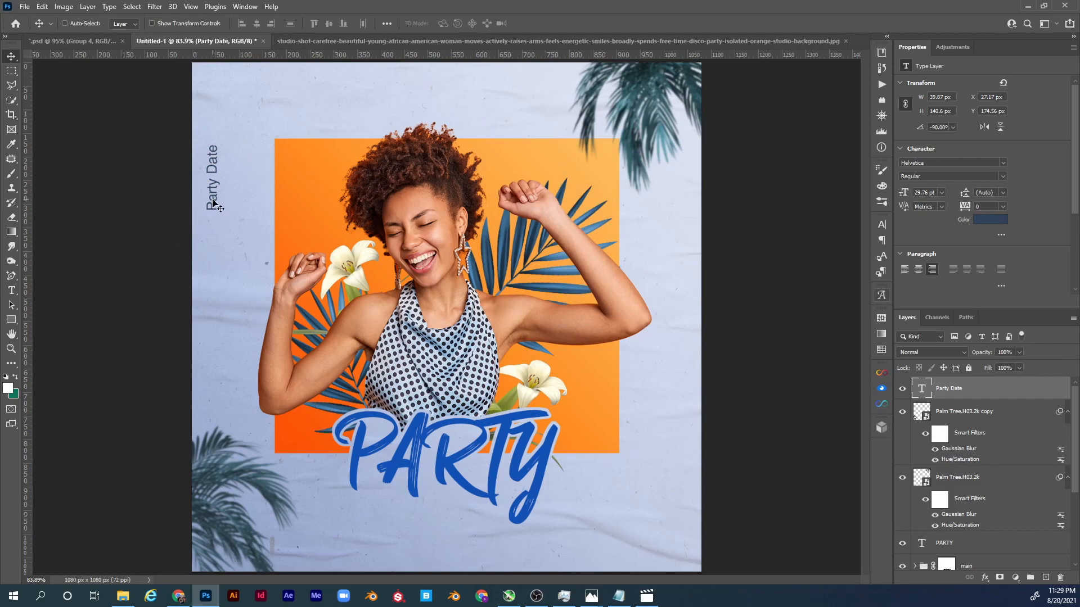
Duplicate the Party Date text to the poster's right edge and change the copy's wording to "WebSite"
left_click_drag(214, 203, 679, 437)
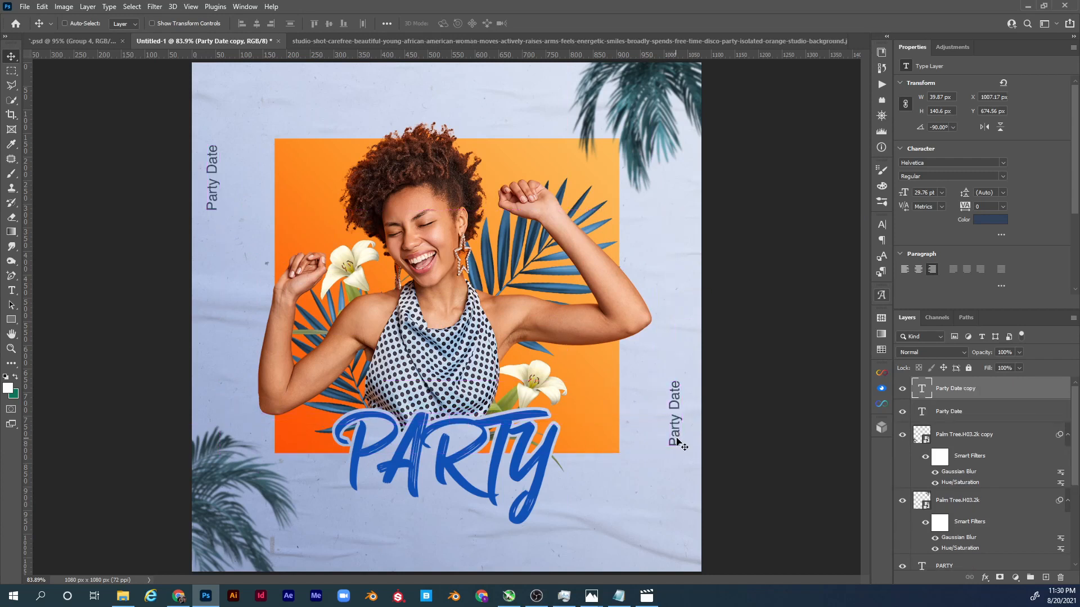
double_click(925, 388)
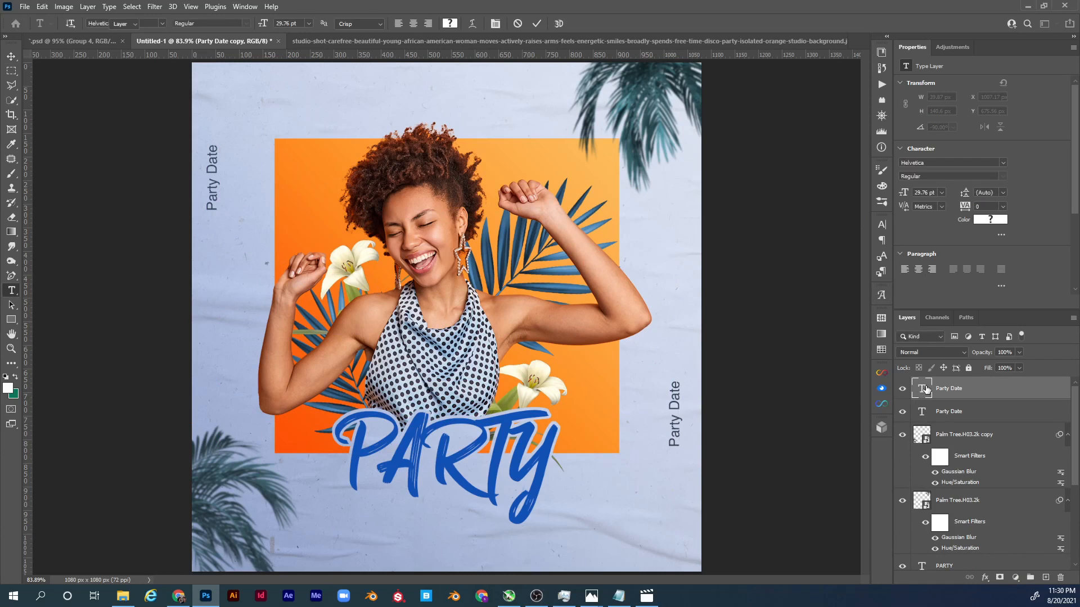
type("We")
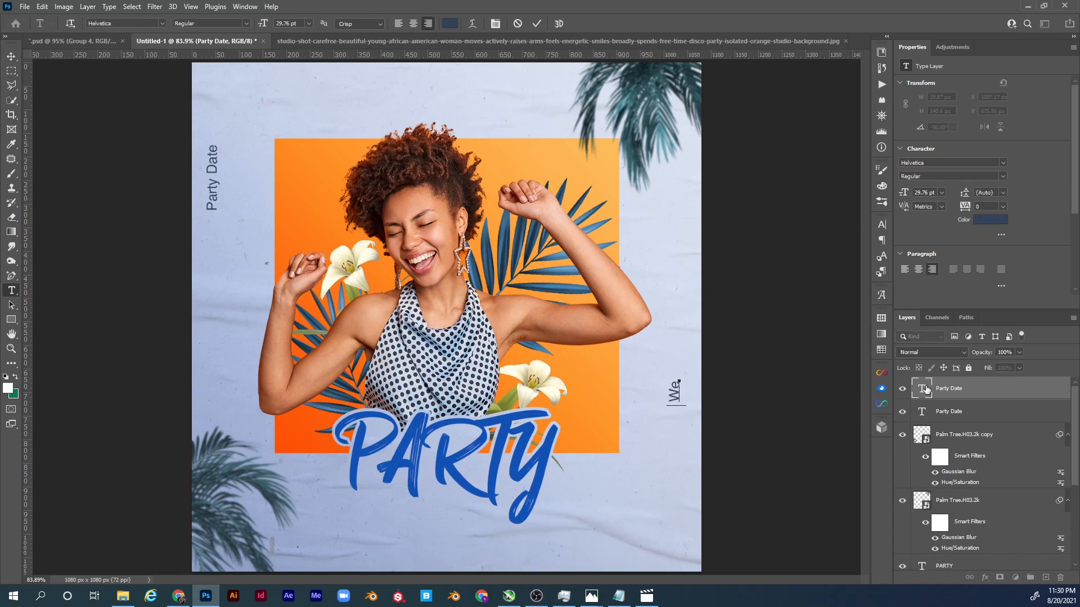
type("bSite")
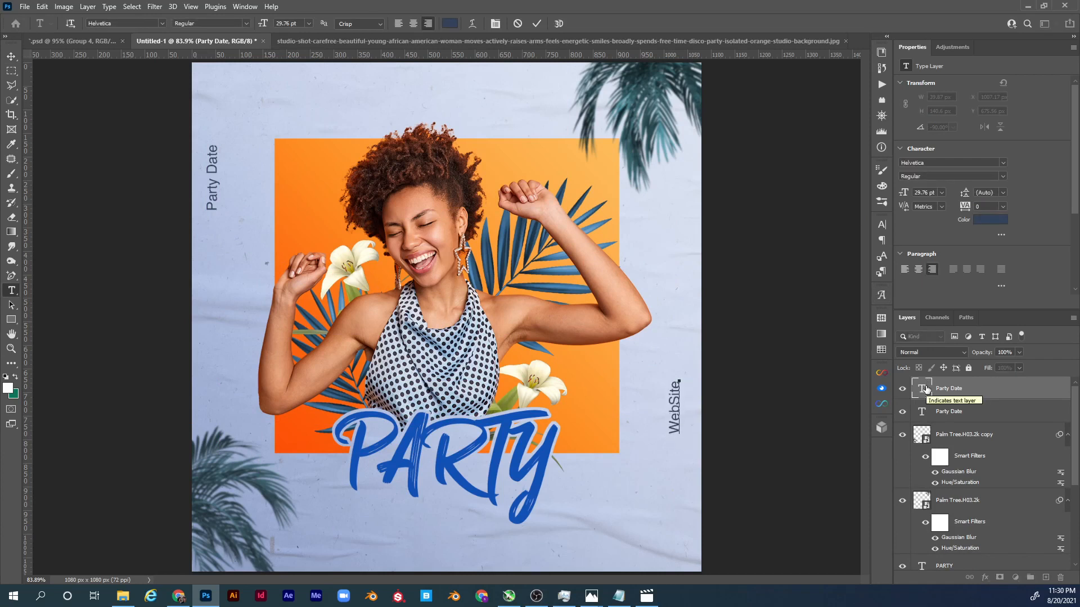
key("ctrl+Return")
Duplicate the WebSite text into the poster's bottom-right corner and rotate the copy to horizontal at 0°
key("v")
left_click_drag(665, 443, 640, 544)
key("ctrl+t")
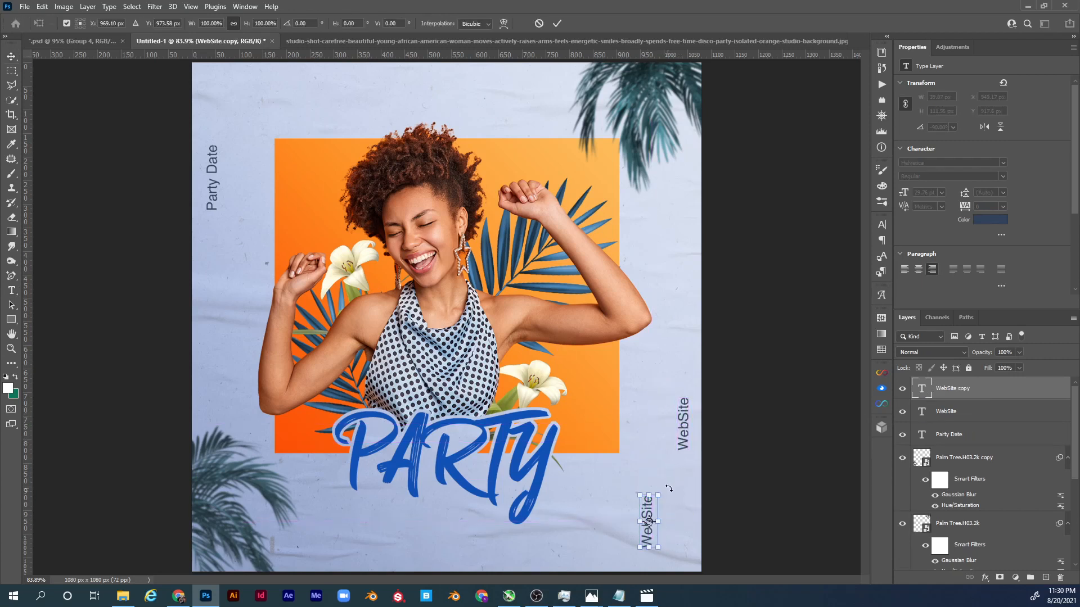
left_click_drag(668, 488, 701, 523)
key("Return")
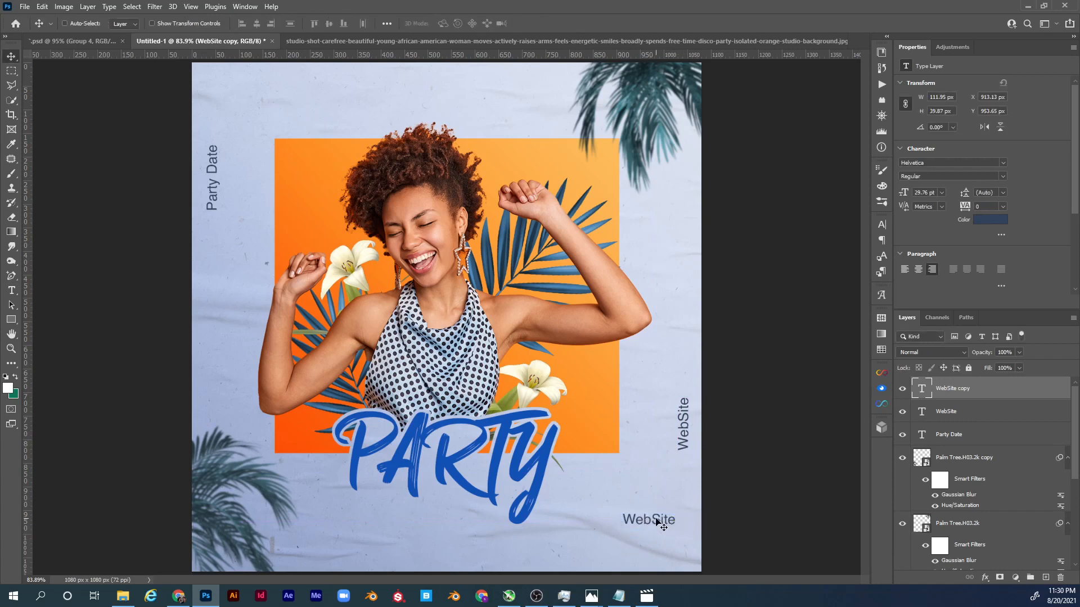
Replace the horizontal WebSite copy's wording with "YOUR LOGO" on two lines
key("t")
double_click(657, 518)
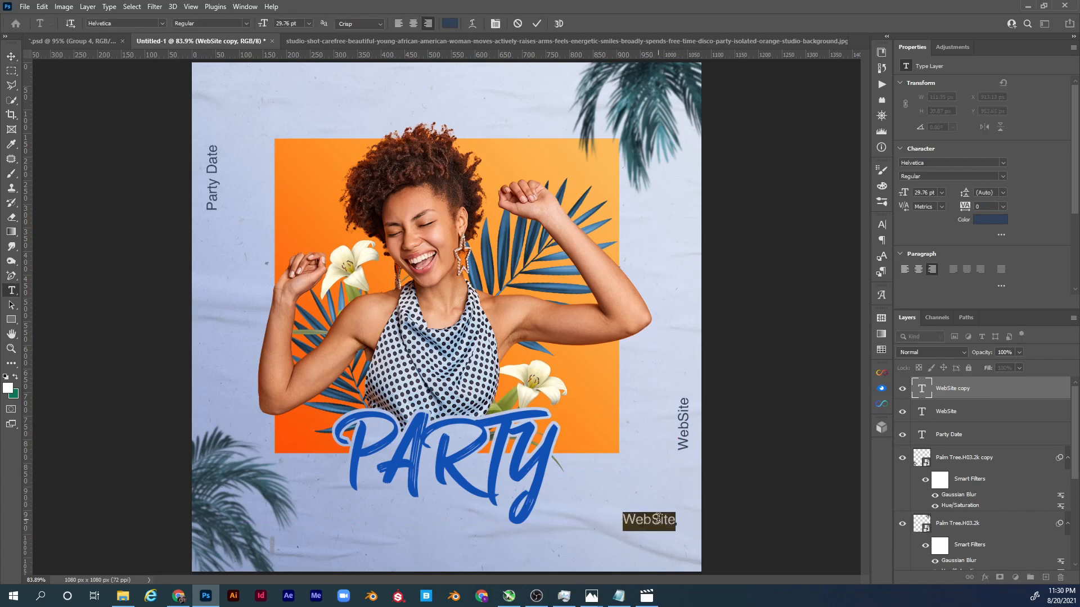
type("YOUR")
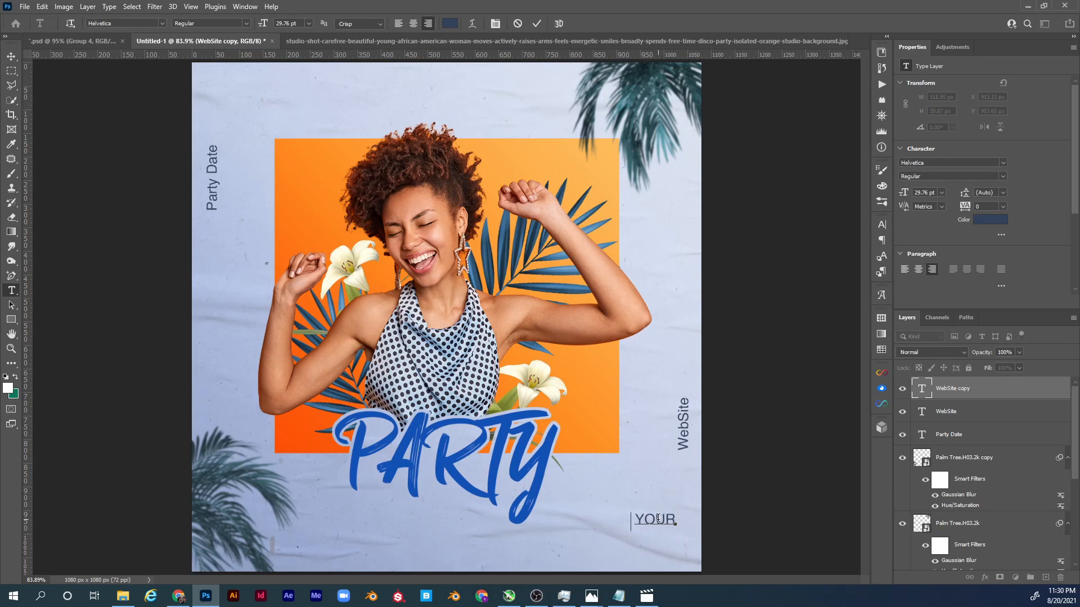
key("Return")
type("LOGO")
key("ctrl+Return")
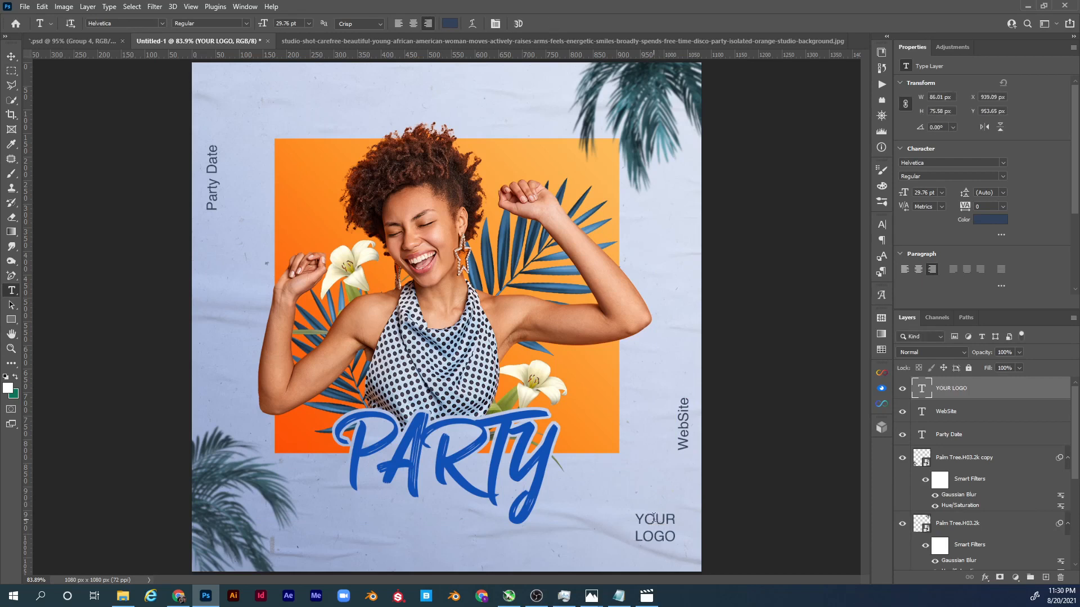
Enlarge the YOUR LOGO text to about 36 pt and set its font style to Bold
key("ctrl+t")
left_click_drag(630, 549, 667, 549)
key("Return")
key("v")
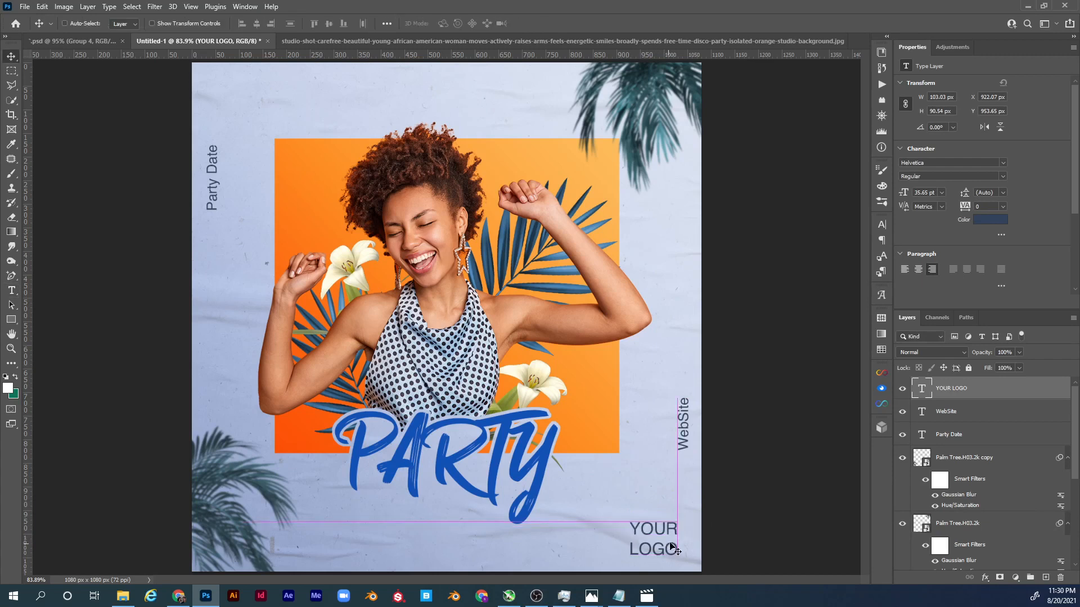
left_click(1001, 174)
left_click(928, 205)
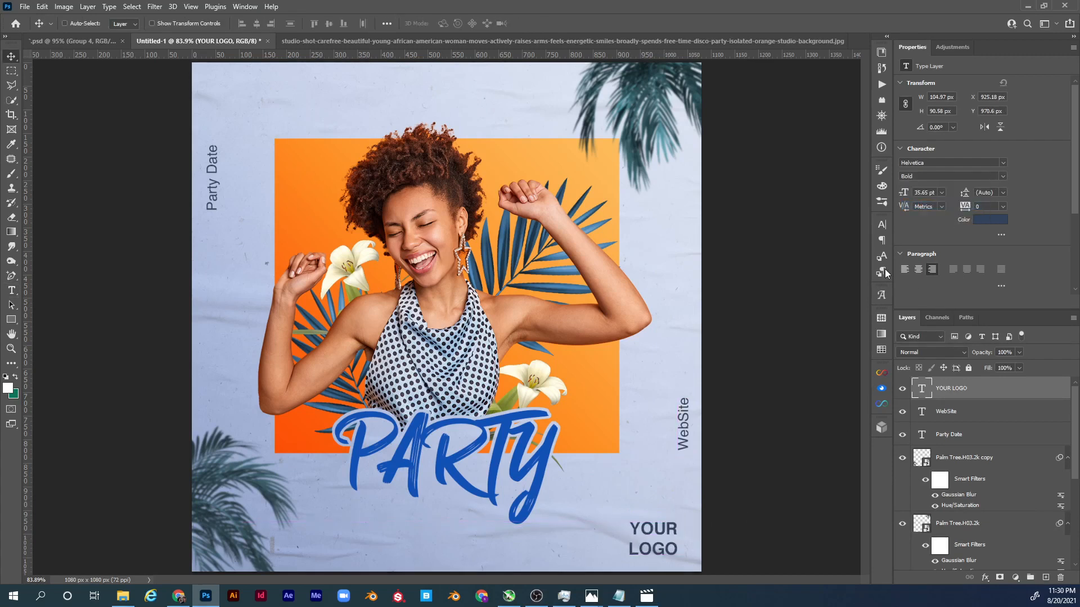